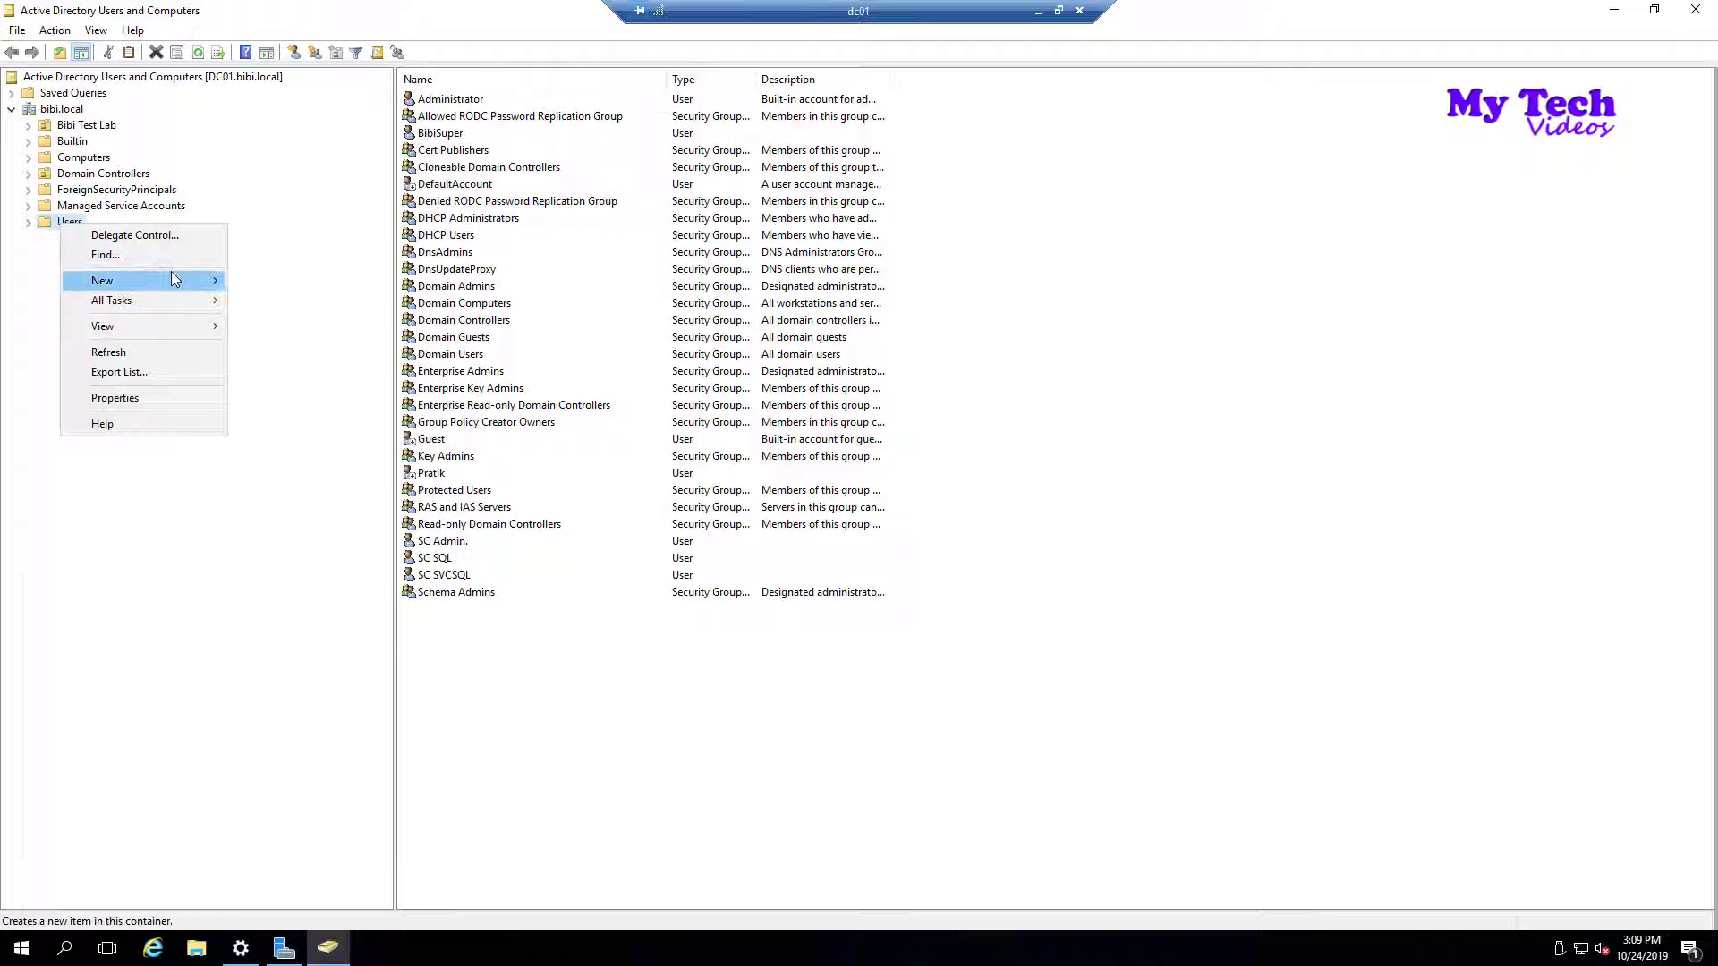
Step: Create a new user in bibi.local/Users, filling first name, last name and logon name, and continue to the password page
{"action": "mouse_move", "coordinate": [173, 272]}
{"action": "left_click", "coordinate": [334, 482]}
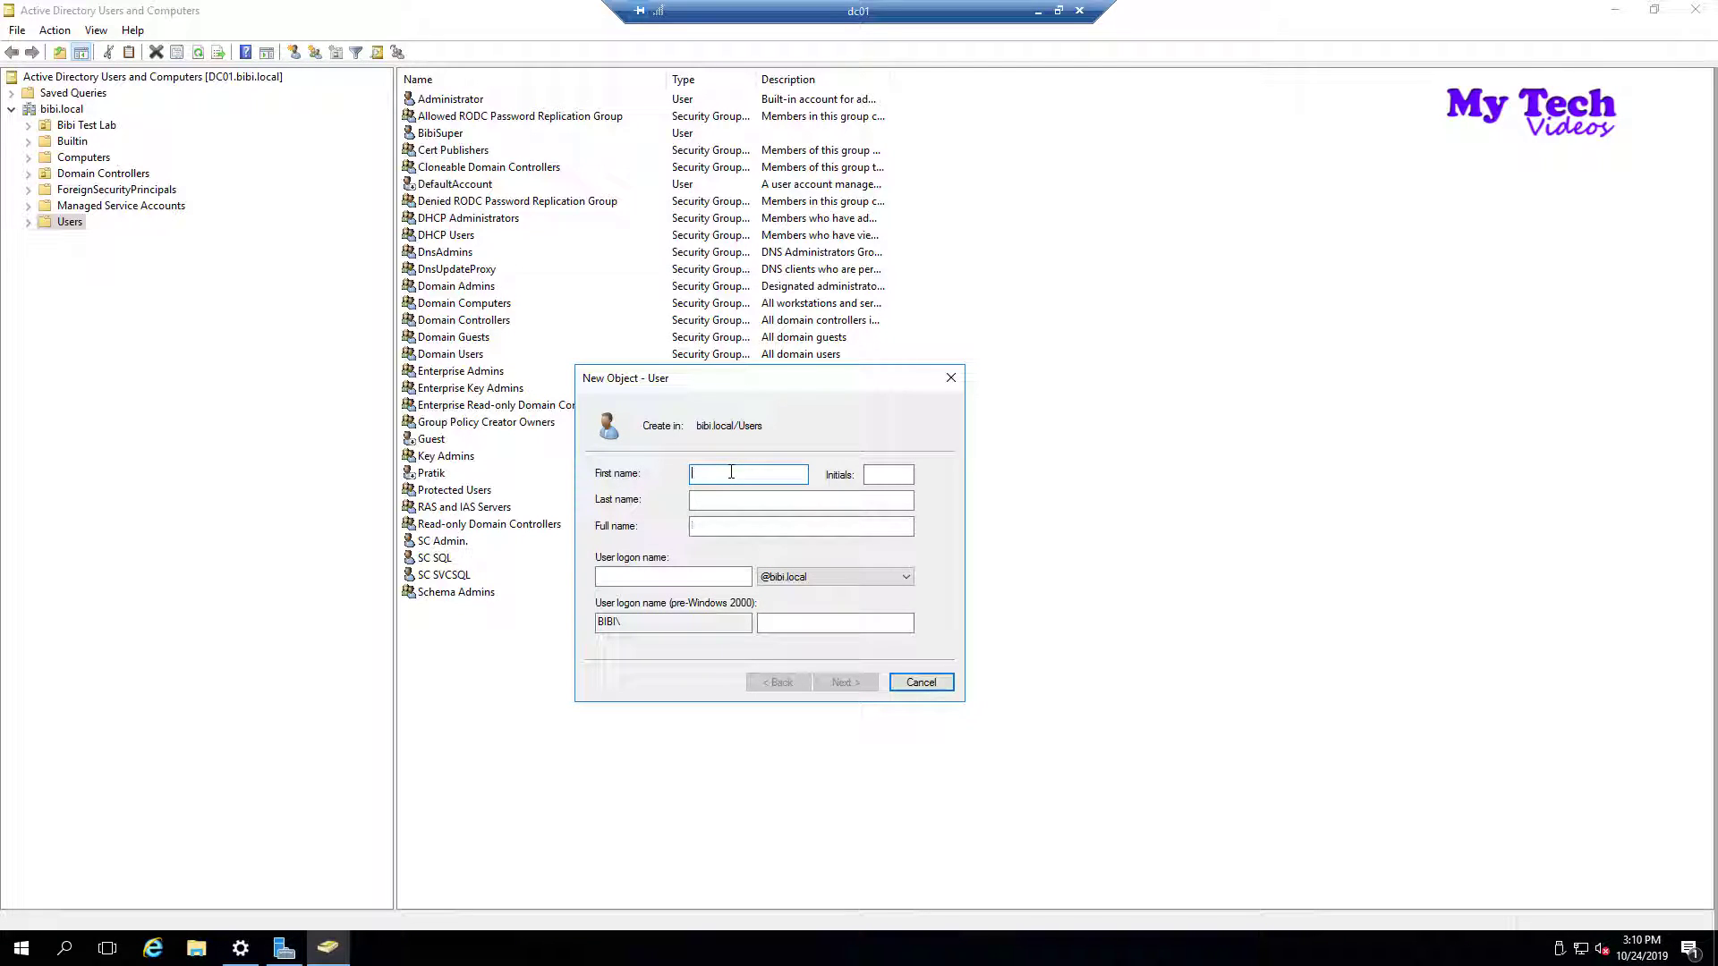
{"action": "key", "text": "Tab"}
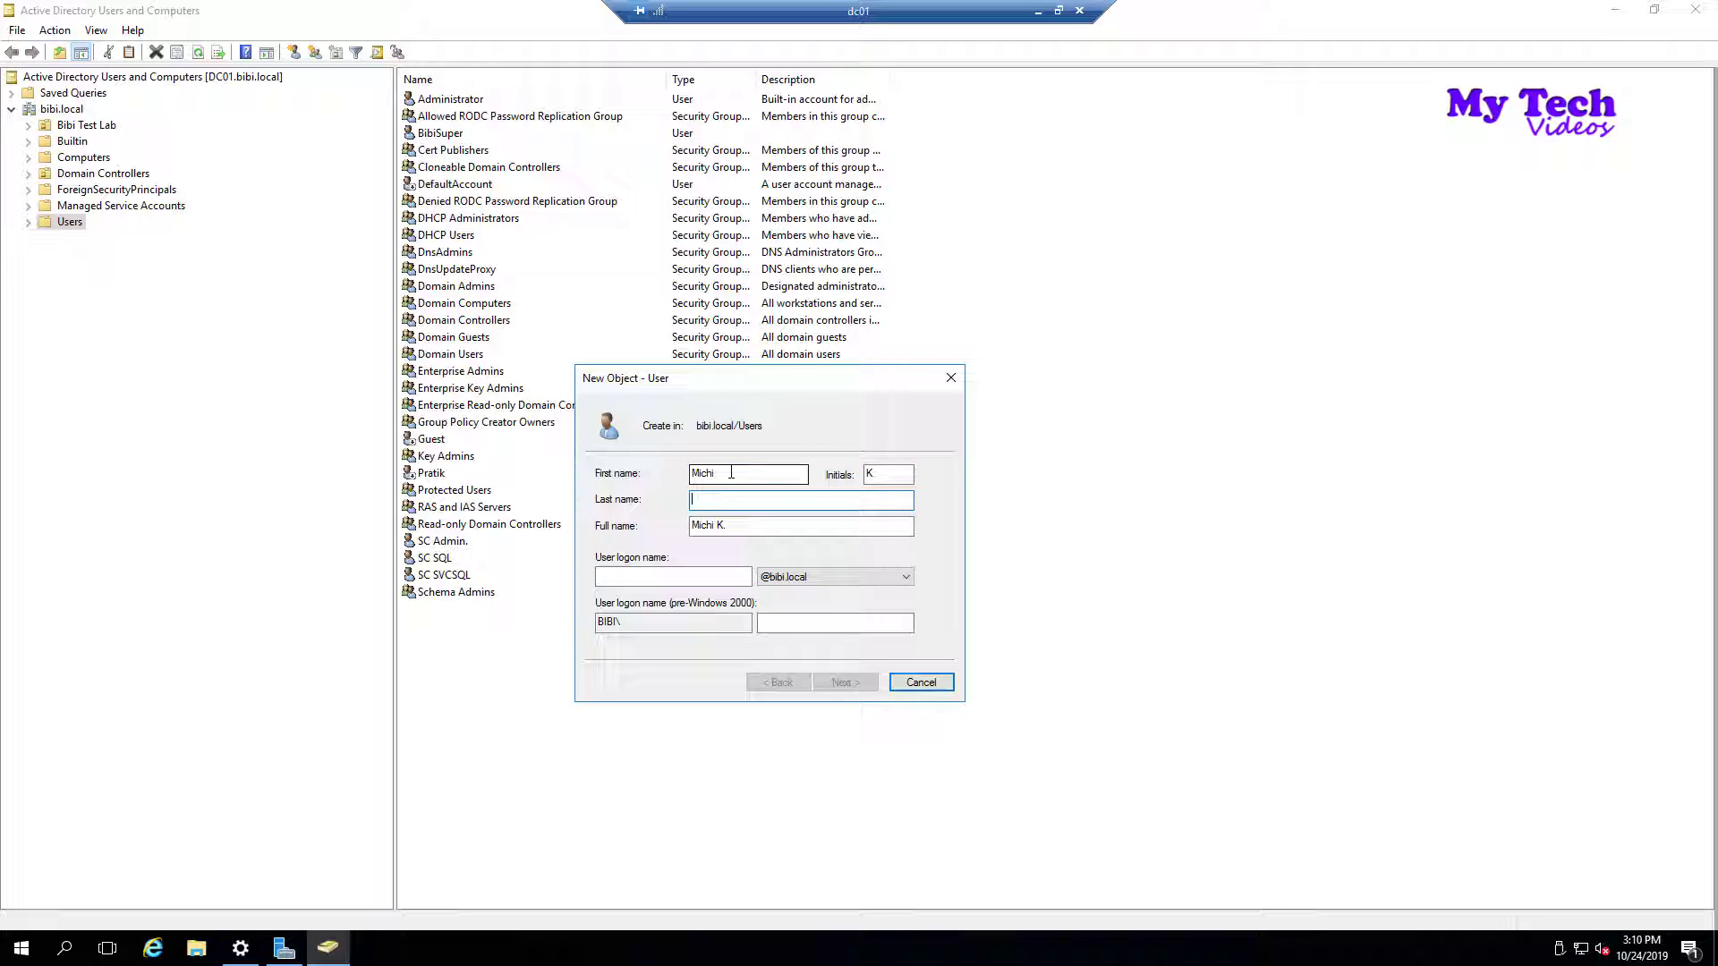
{"action": "left_click", "coordinate": [882, 474]}
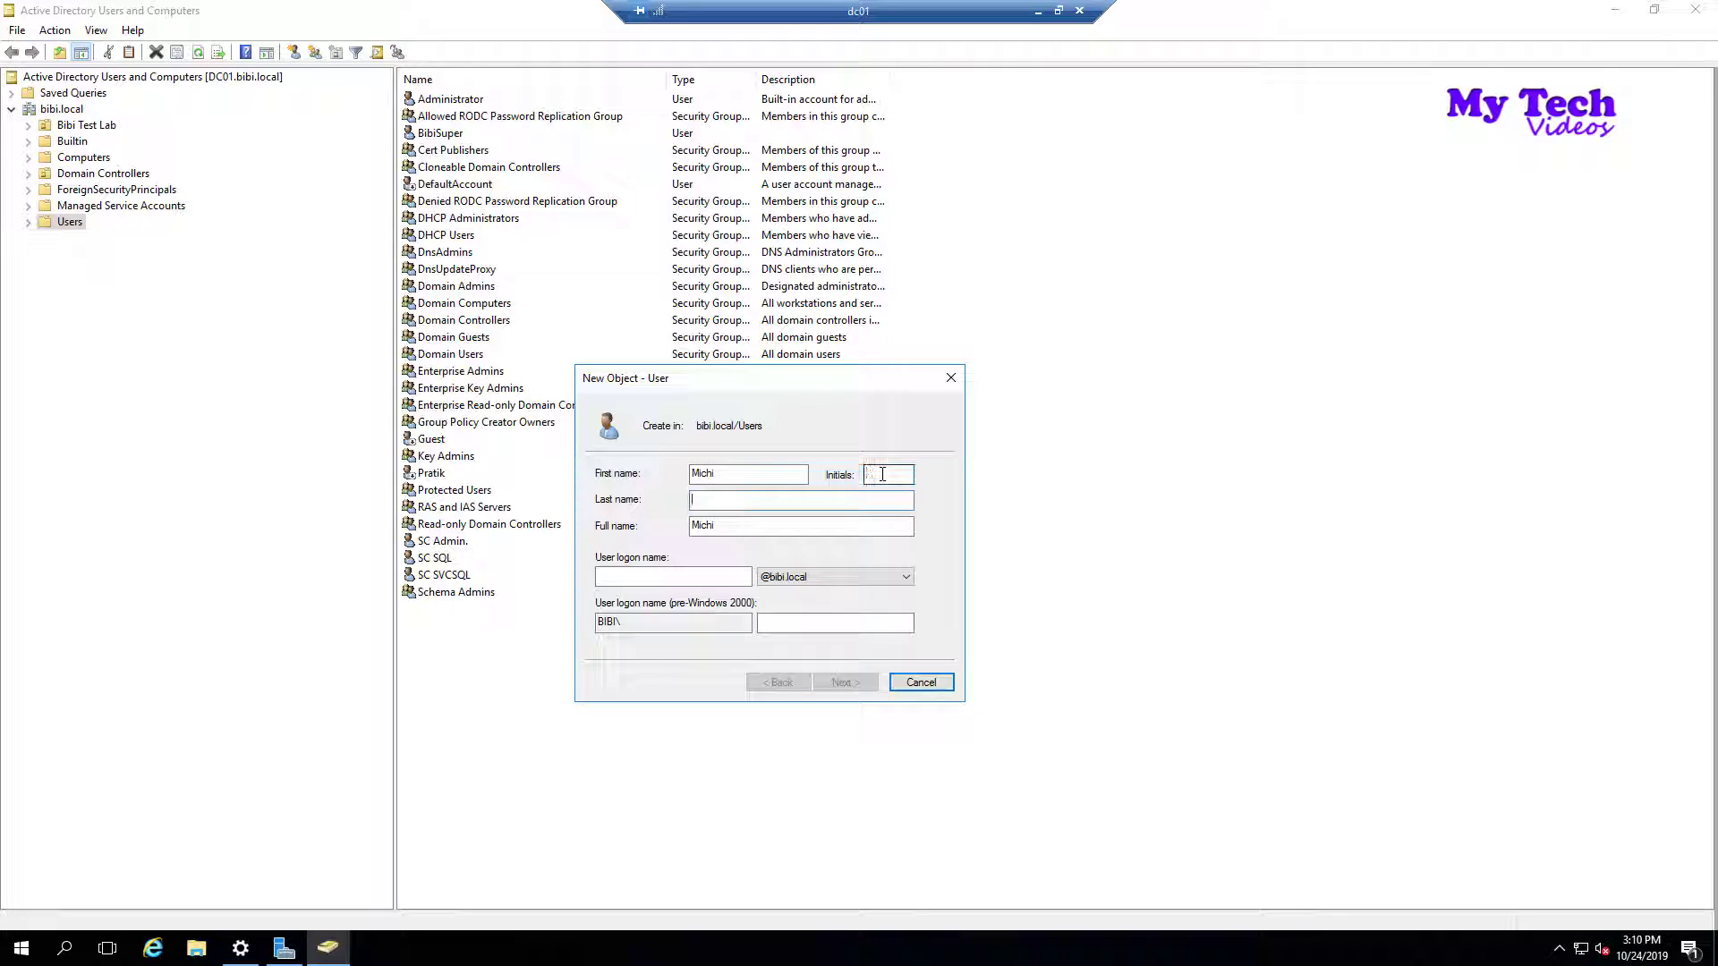
{"action": "key", "text": "BackSpace"}
{"action": "key", "text": "Tab"}
{"action": "left_click", "coordinate": [643, 576]}
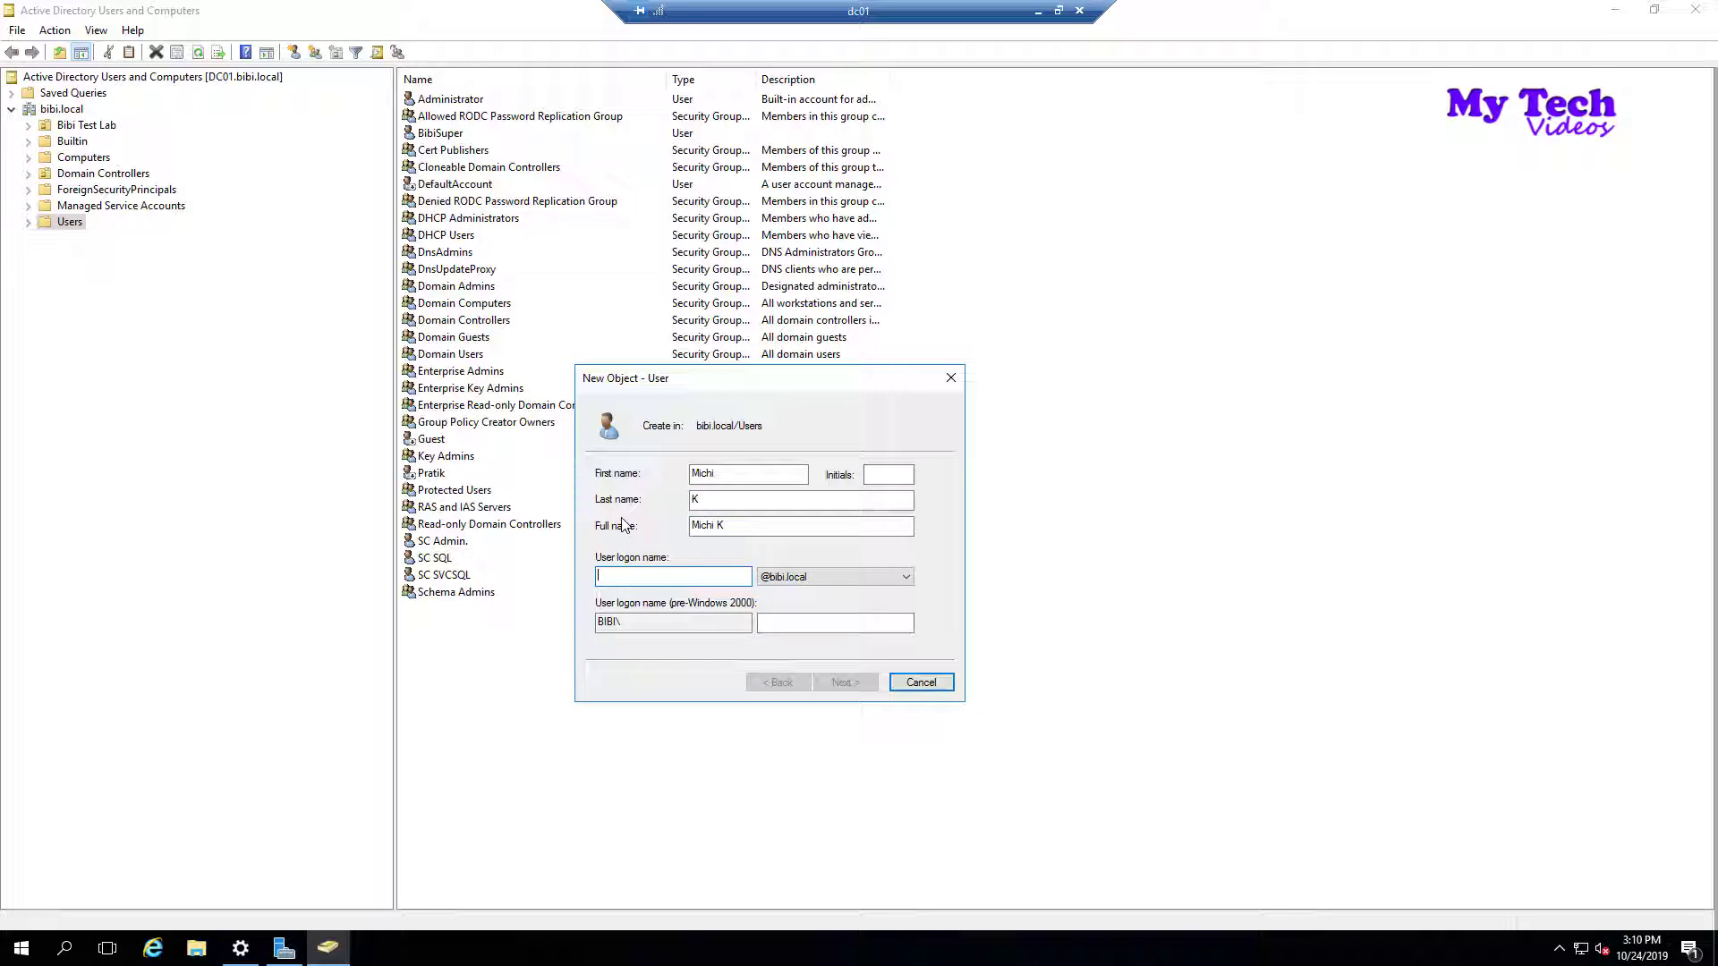
{"action": "type", "text": "Michi"}
{"action": "key", "text": "BackSpace"}
{"action": "key", "text": "BackSpace"}
{"action": "key", "text": "BackSpace"}
{"action": "key", "text": "BackSpace"}
{"action": "key", "text": "BackSpace"}
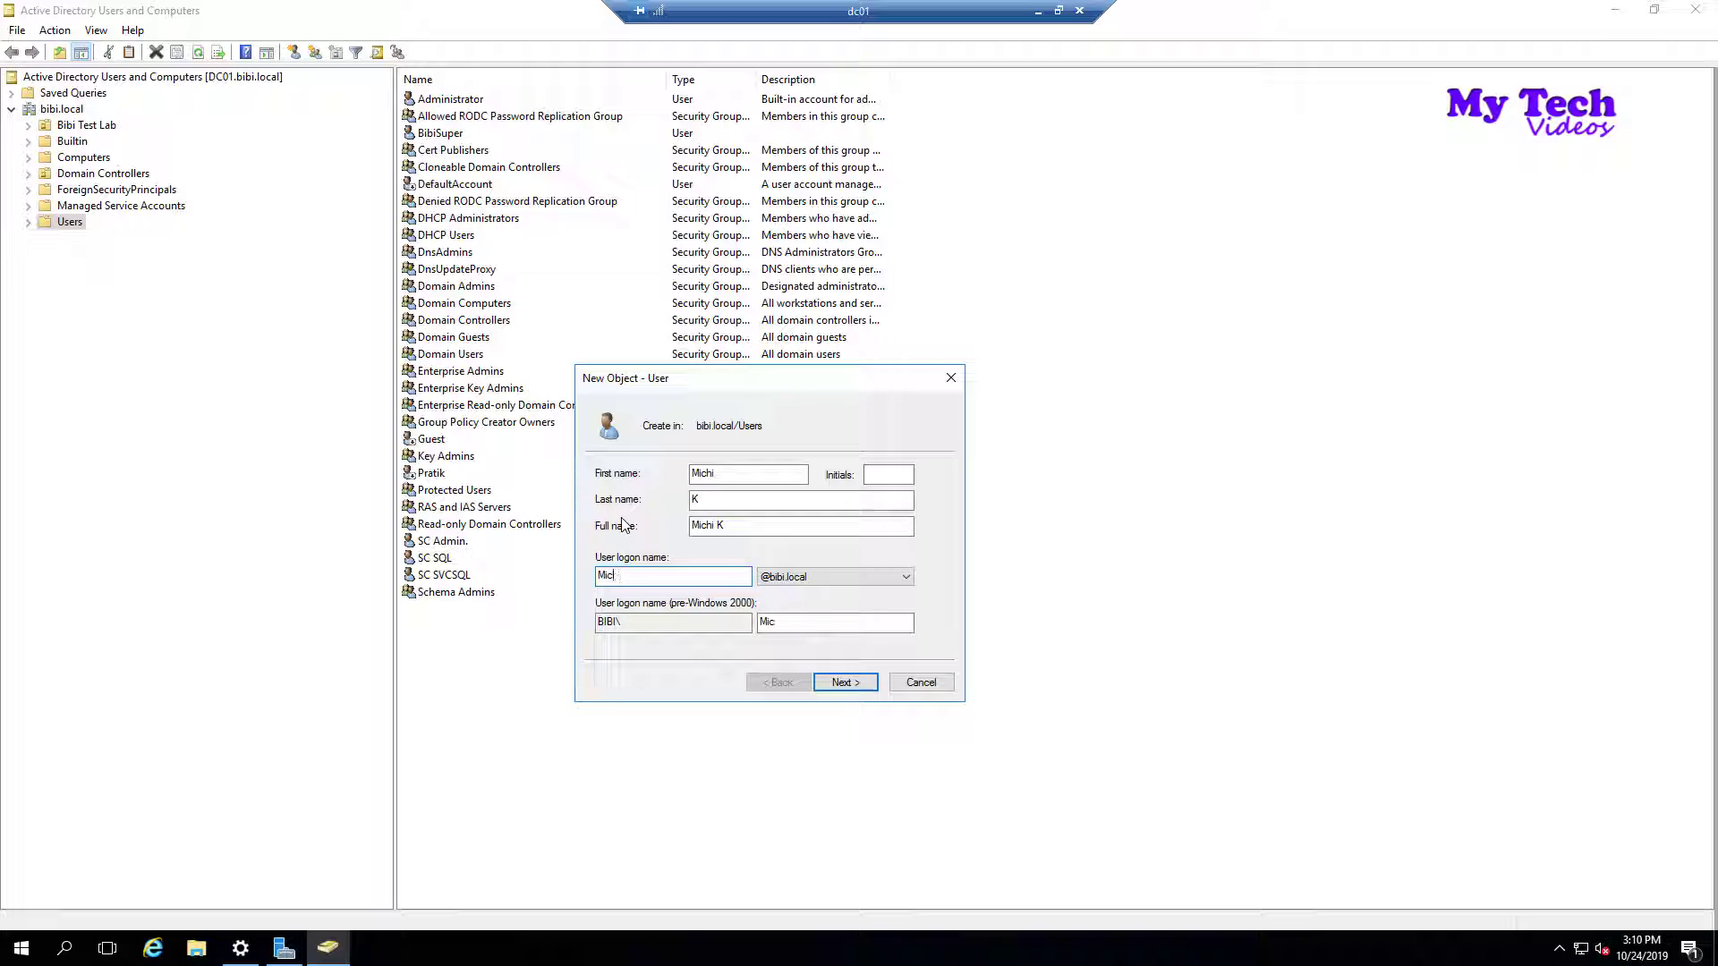
{"action": "type", "text": "michik"}
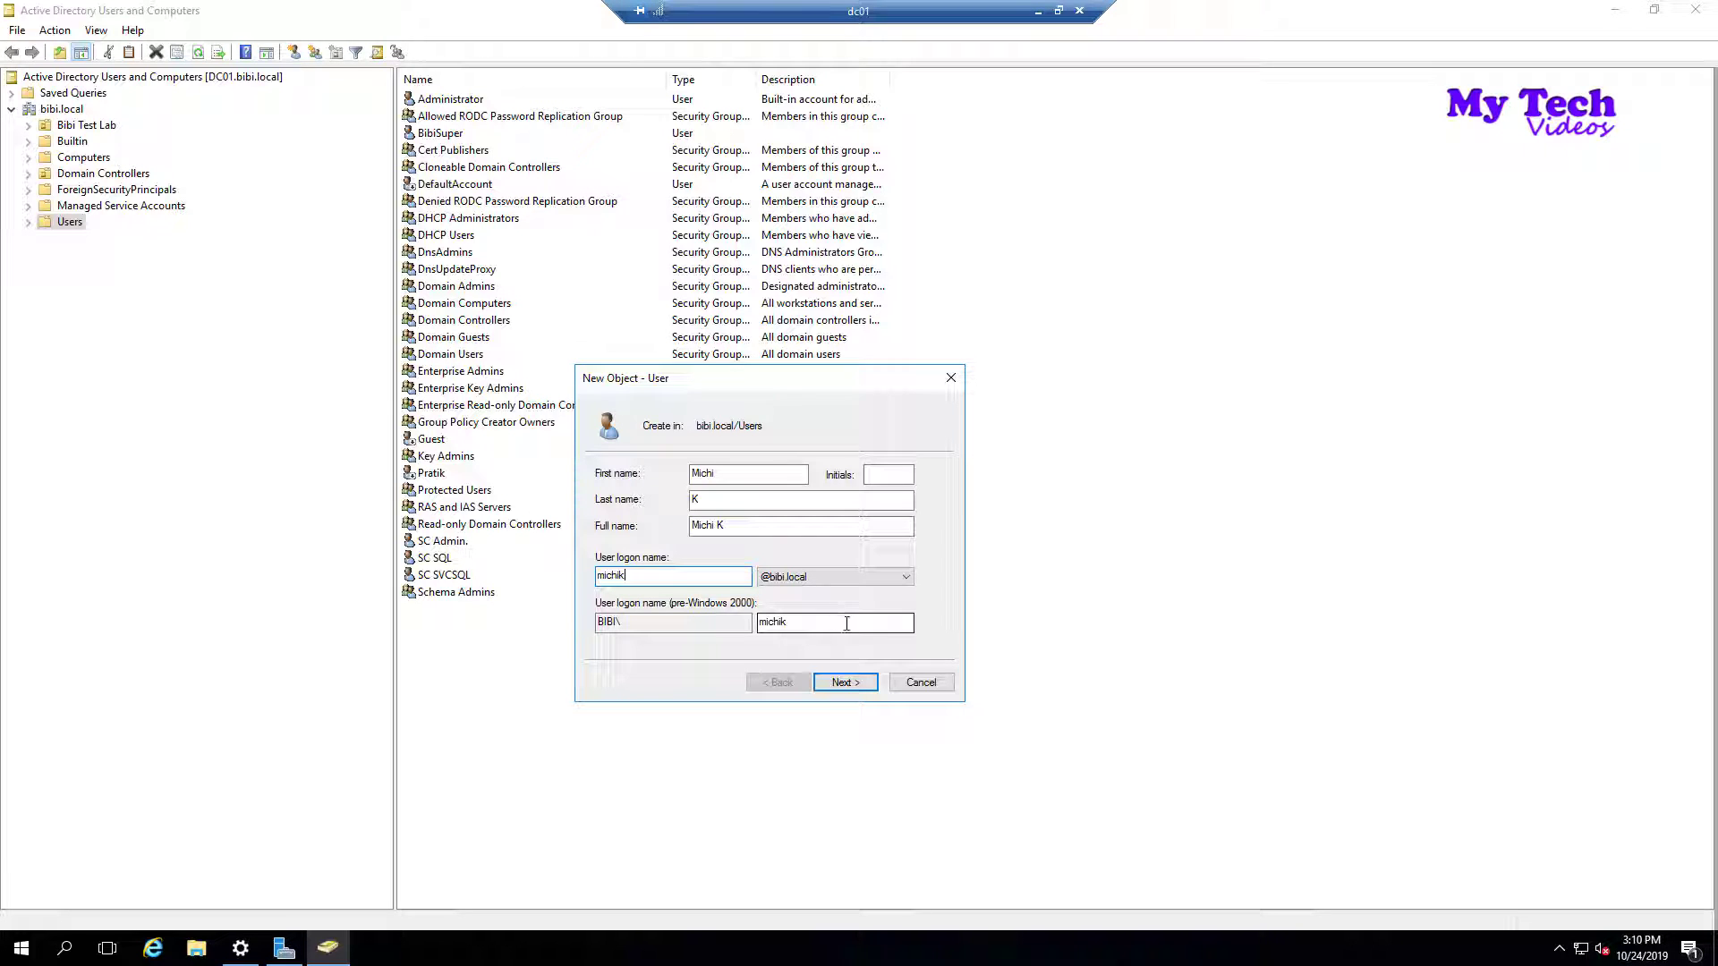
{"action": "left_click", "coordinate": [866, 684]}
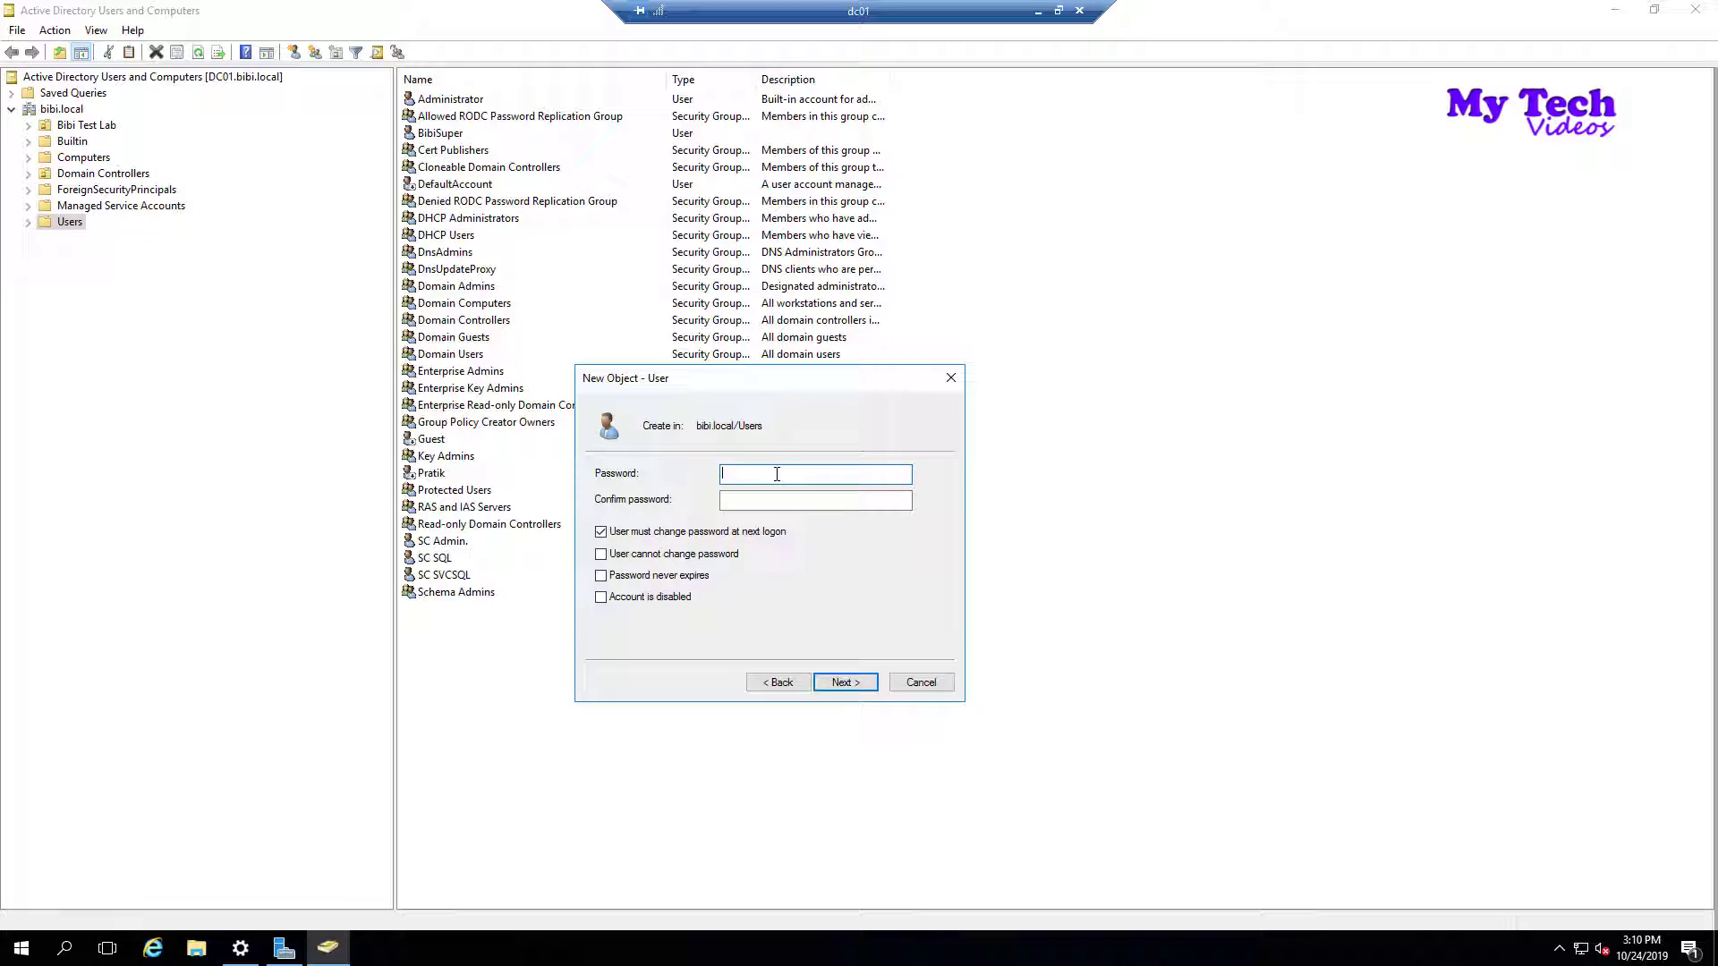
Step: Give the new user a never-expiring password with no forced change at next logon and finish the wizard
{"action": "key", "text": "Tab"}
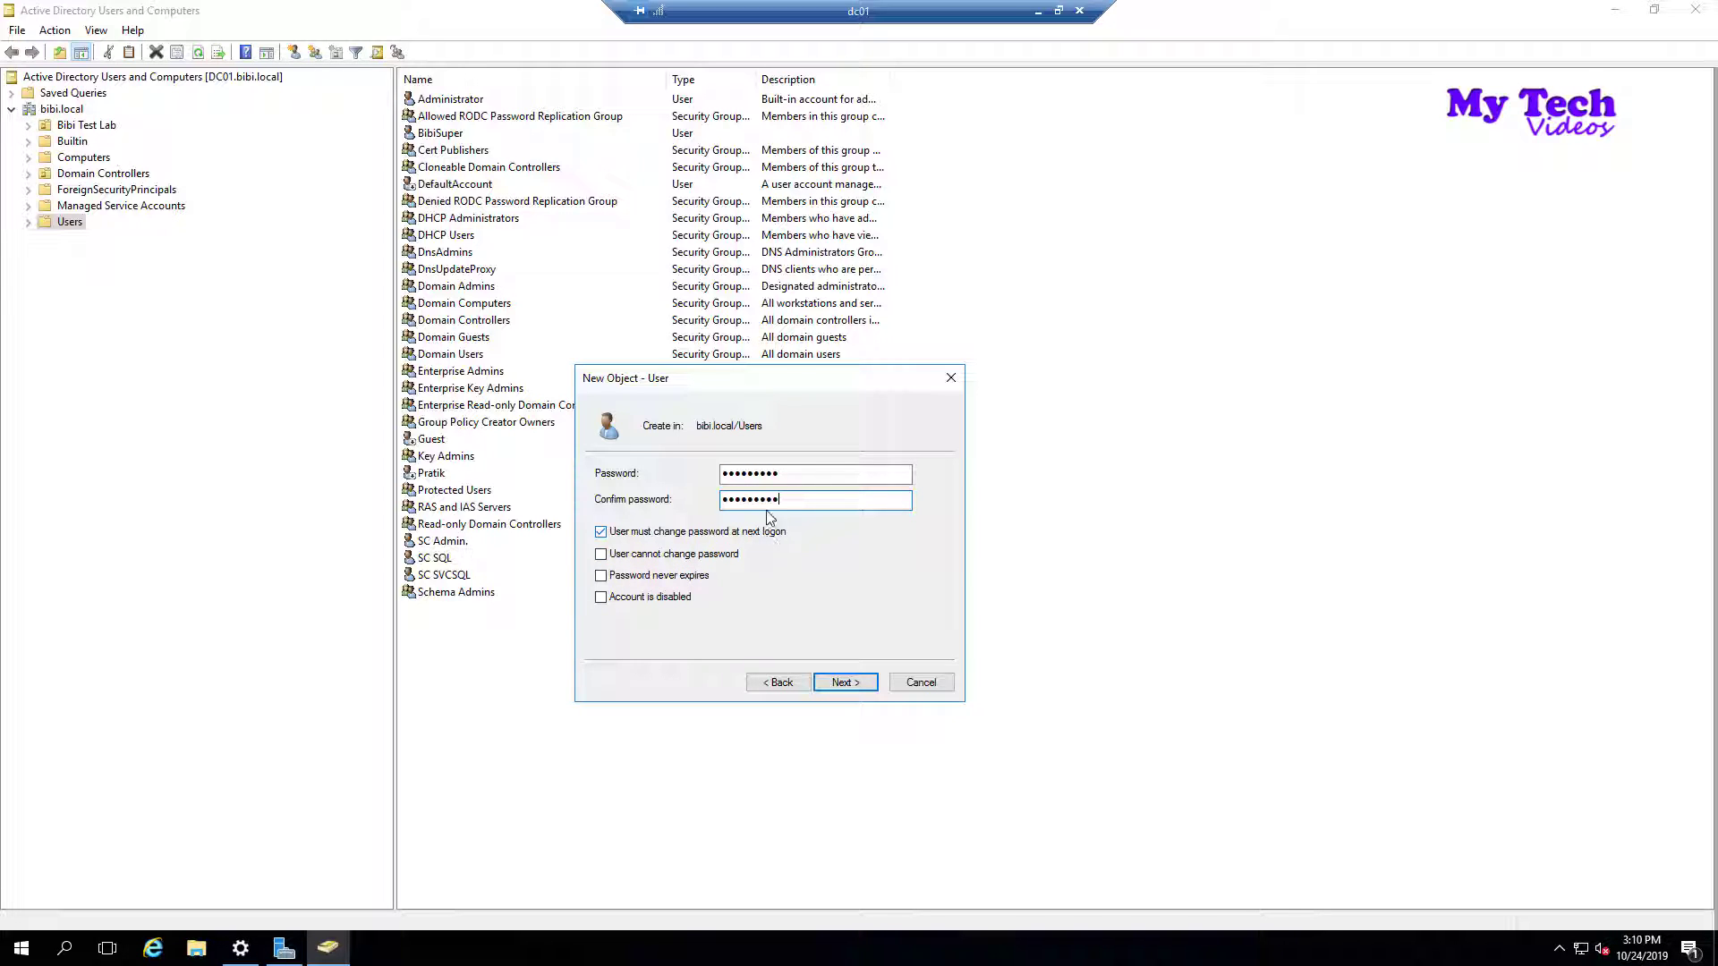
{"action": "left_click", "coordinate": [599, 533]}
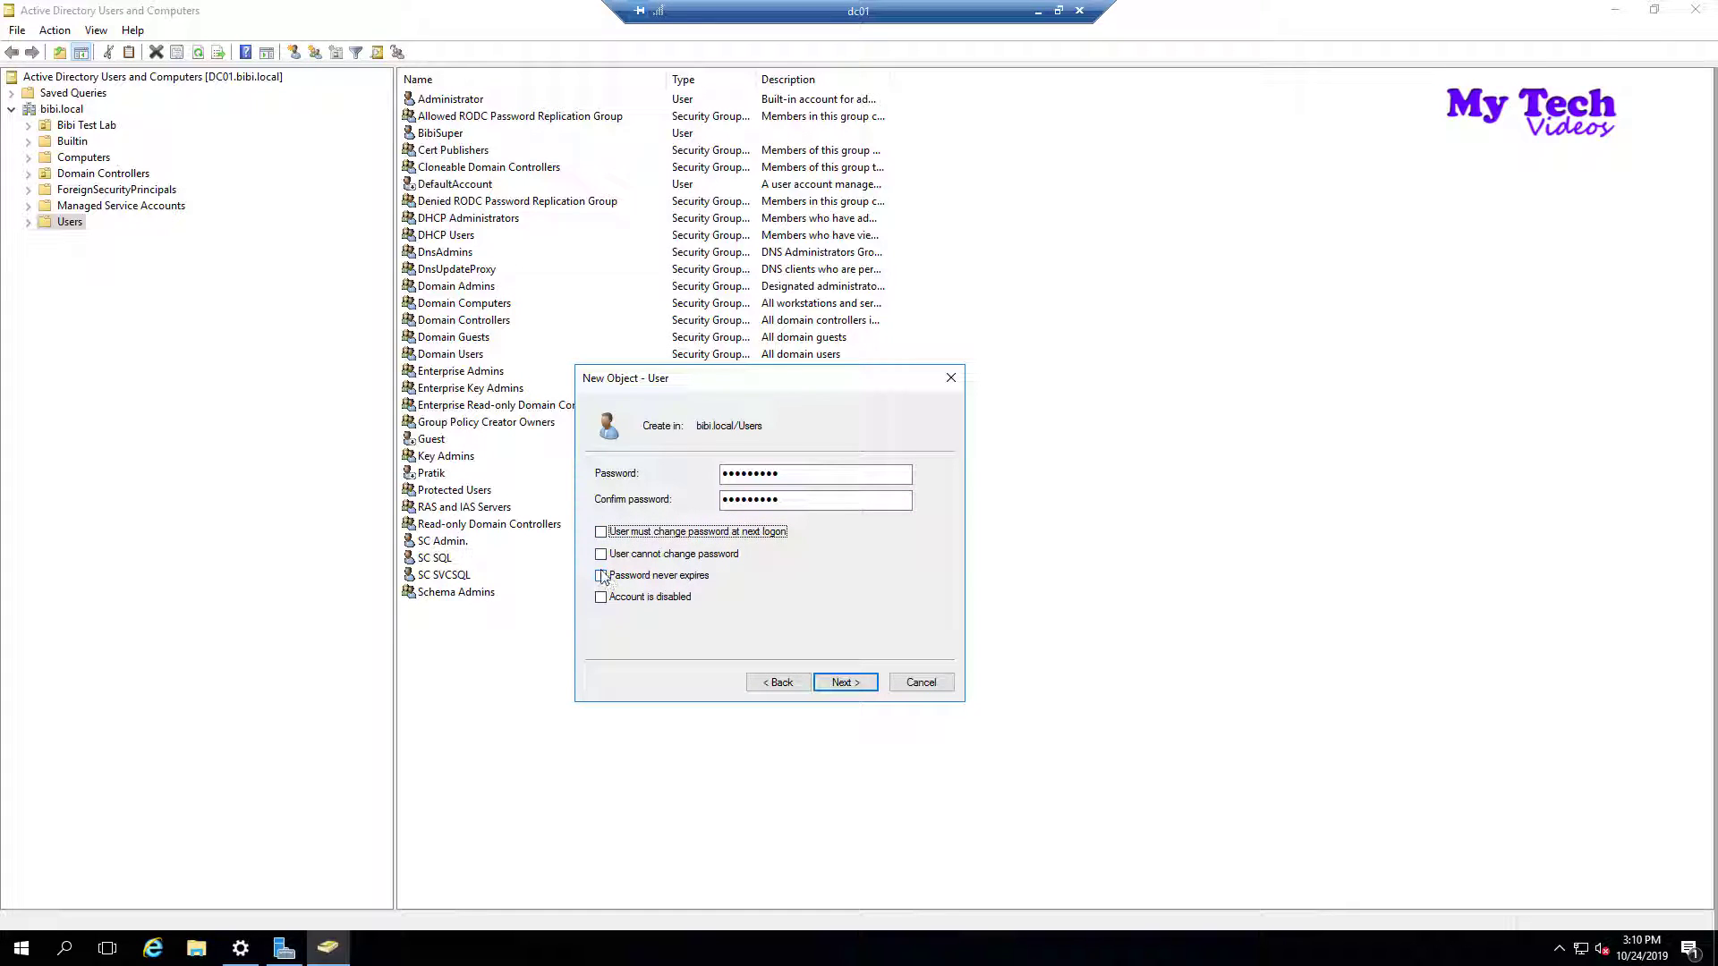
{"action": "left_click", "coordinate": [602, 576]}
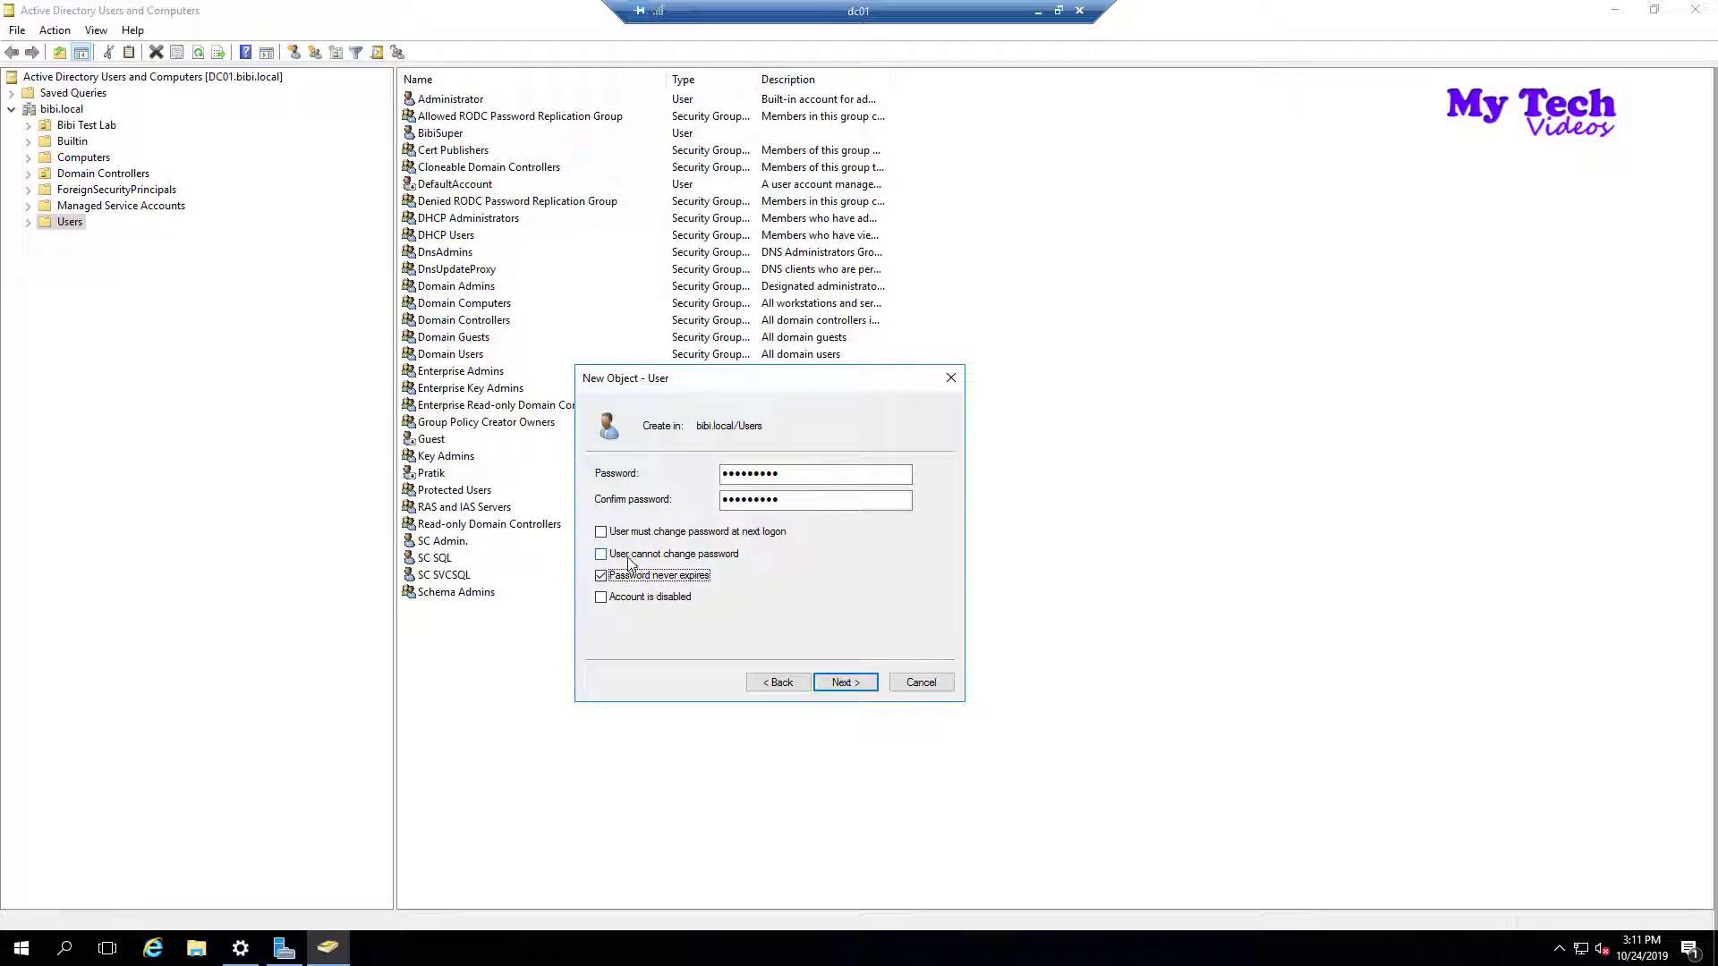
{"action": "left_click", "coordinate": [857, 690]}
{"action": "left_click", "coordinate": [845, 683]}
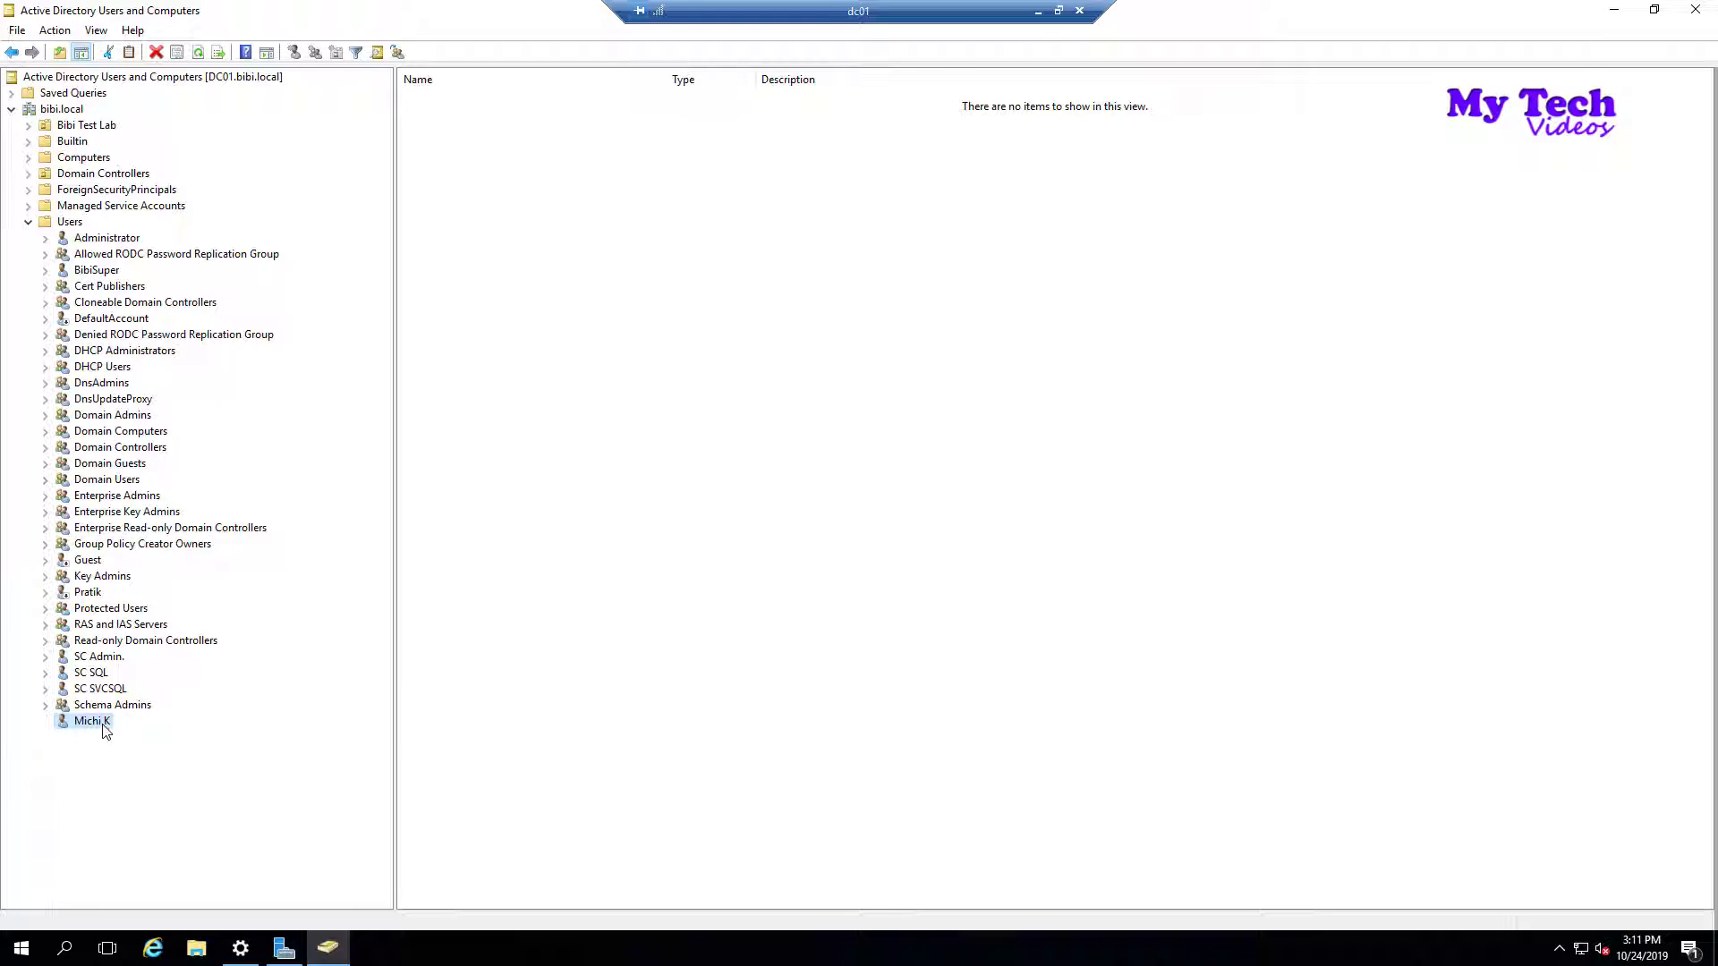
{"action": "right_click", "coordinate": [105, 731]}
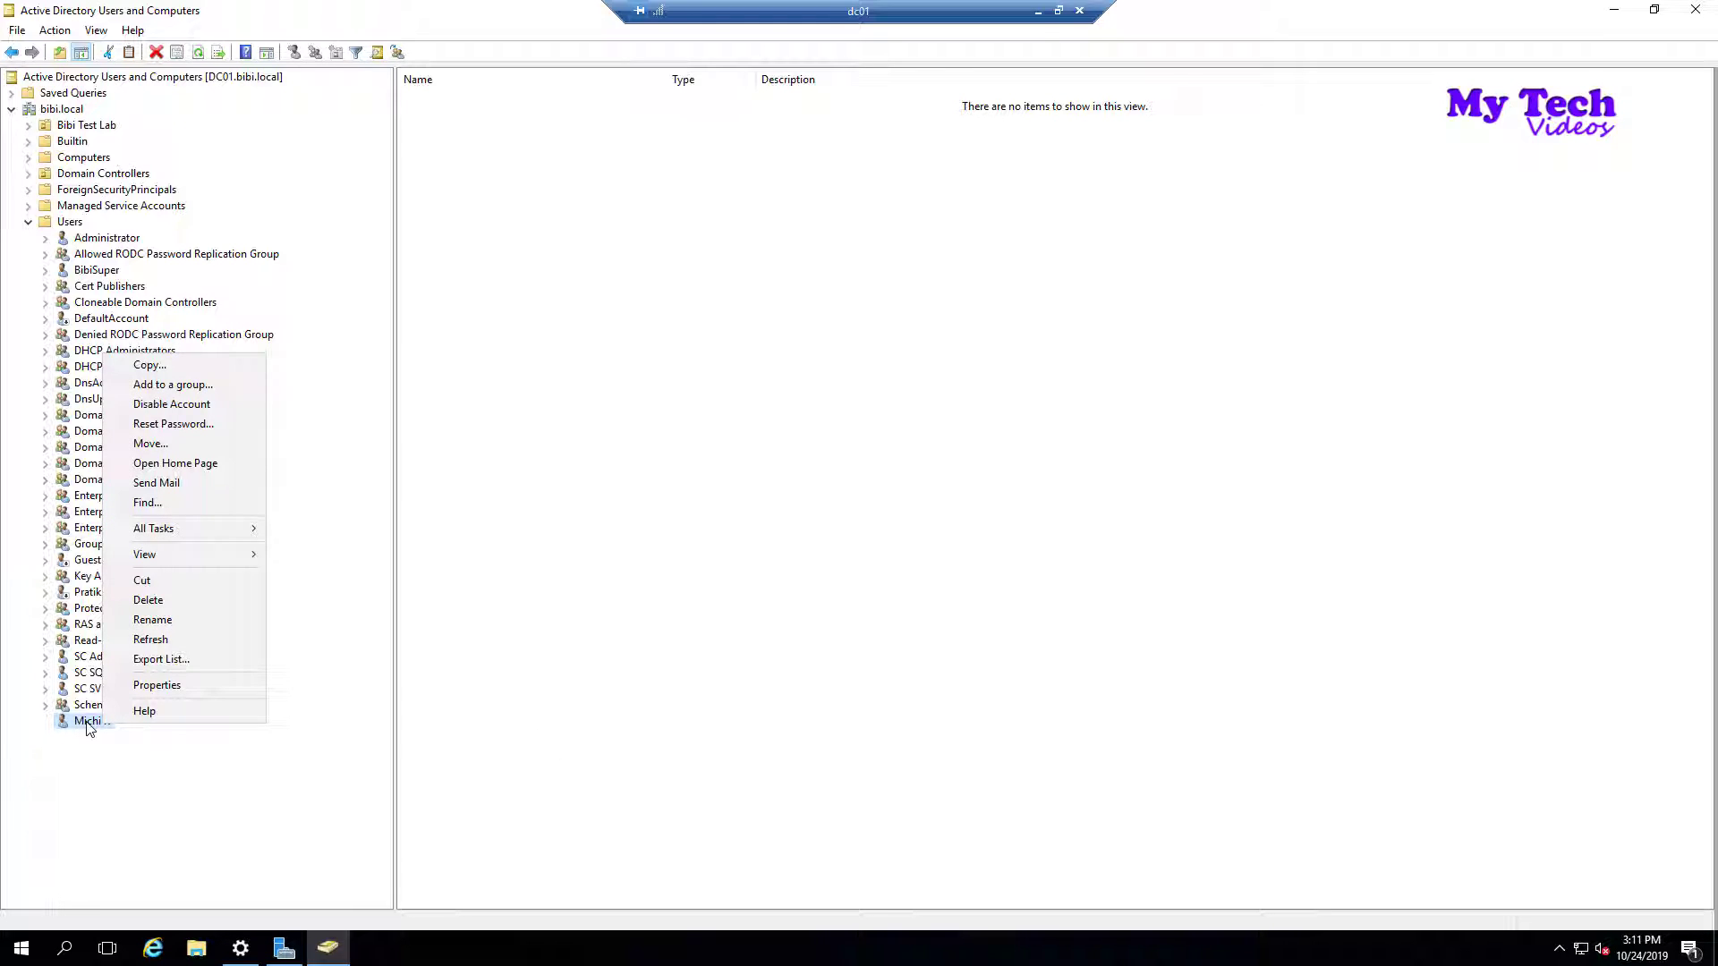
{"action": "left_click", "coordinate": [154, 684]}
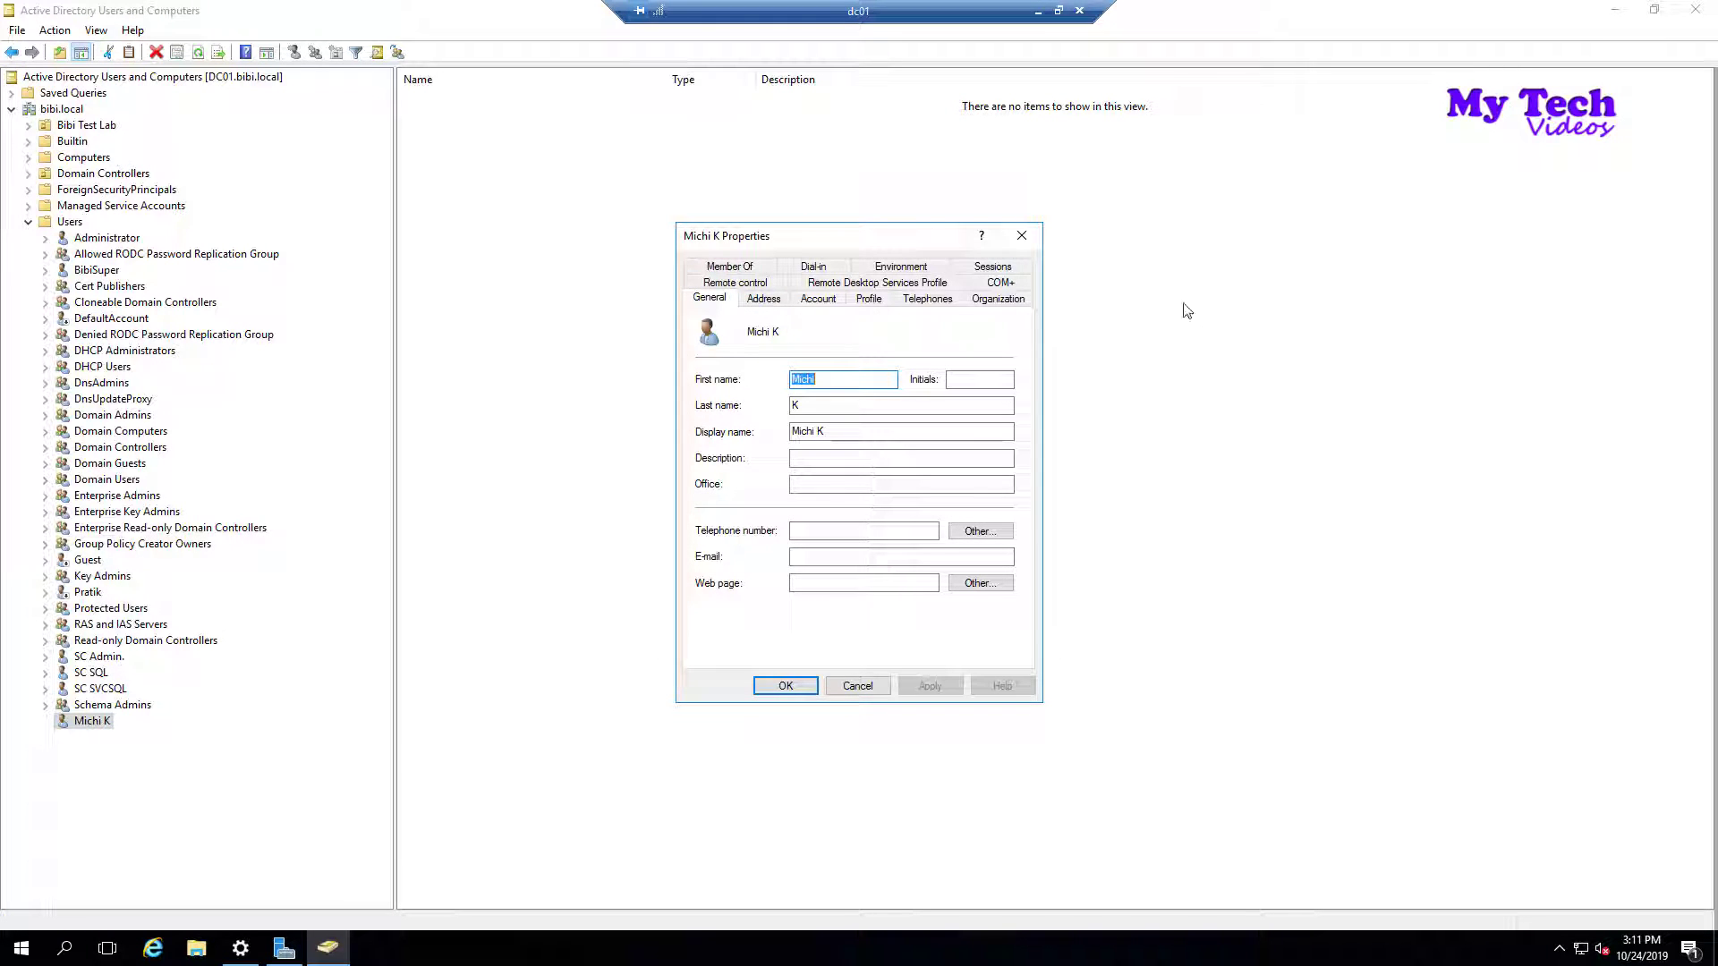
{"action": "left_click", "coordinate": [927, 299]}
{"action": "left_click", "coordinate": [794, 348]}
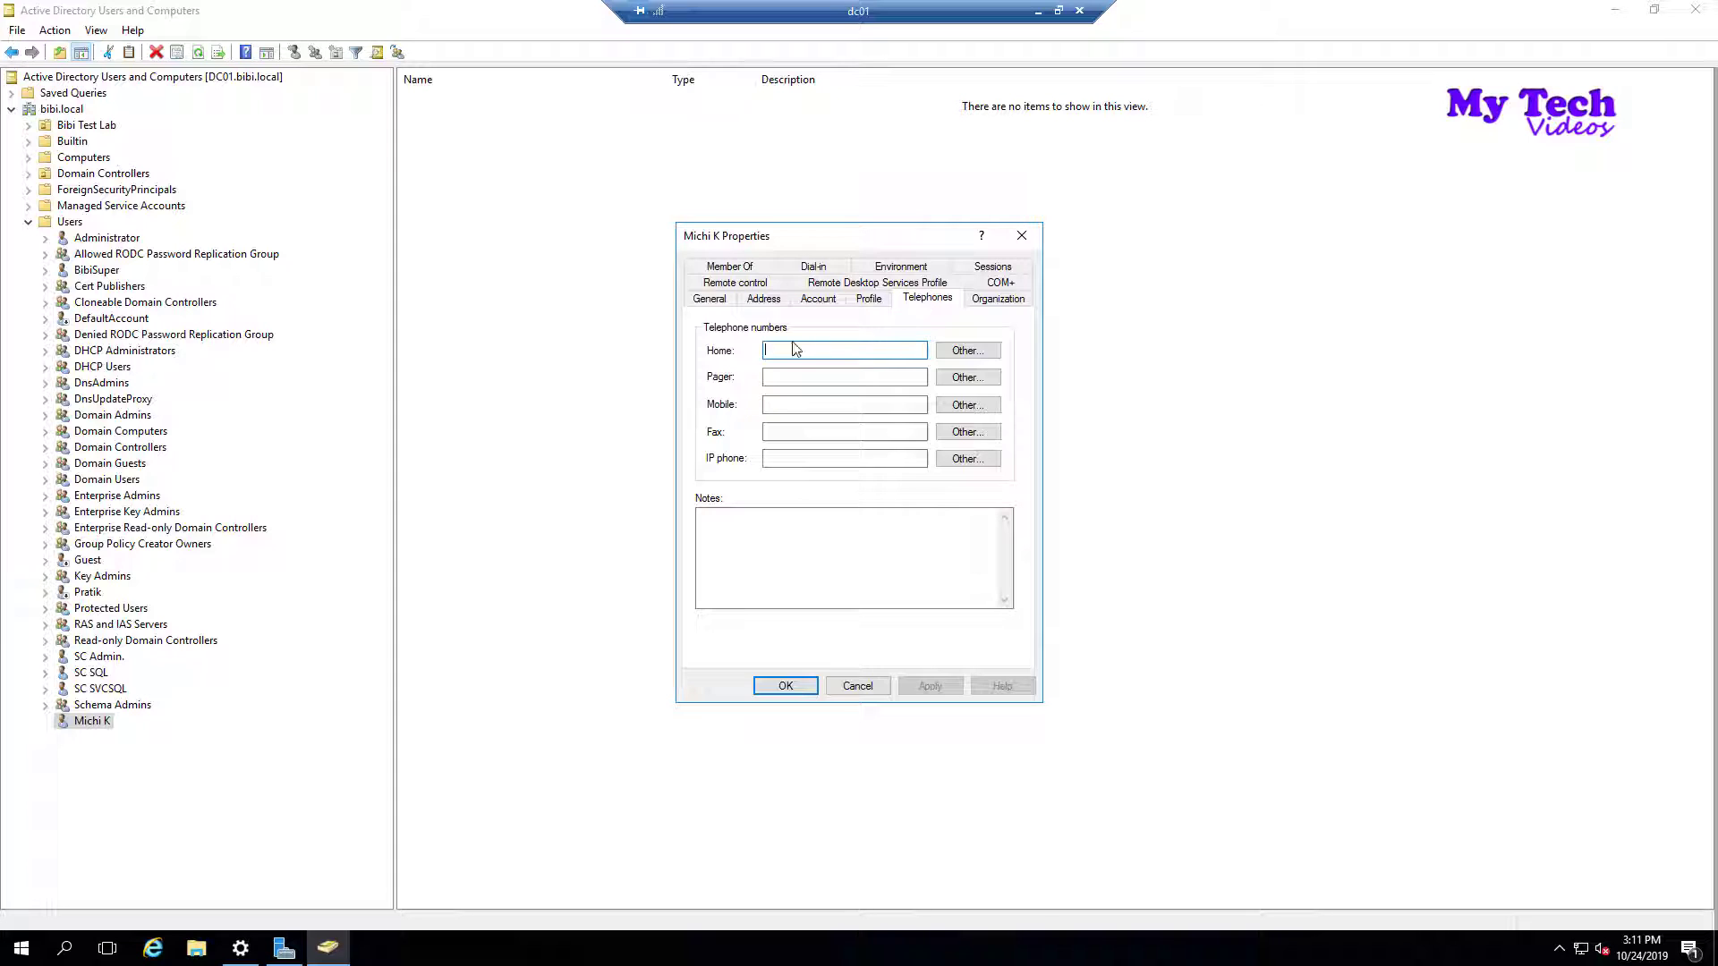
{"action": "left_click", "coordinate": [995, 302]}
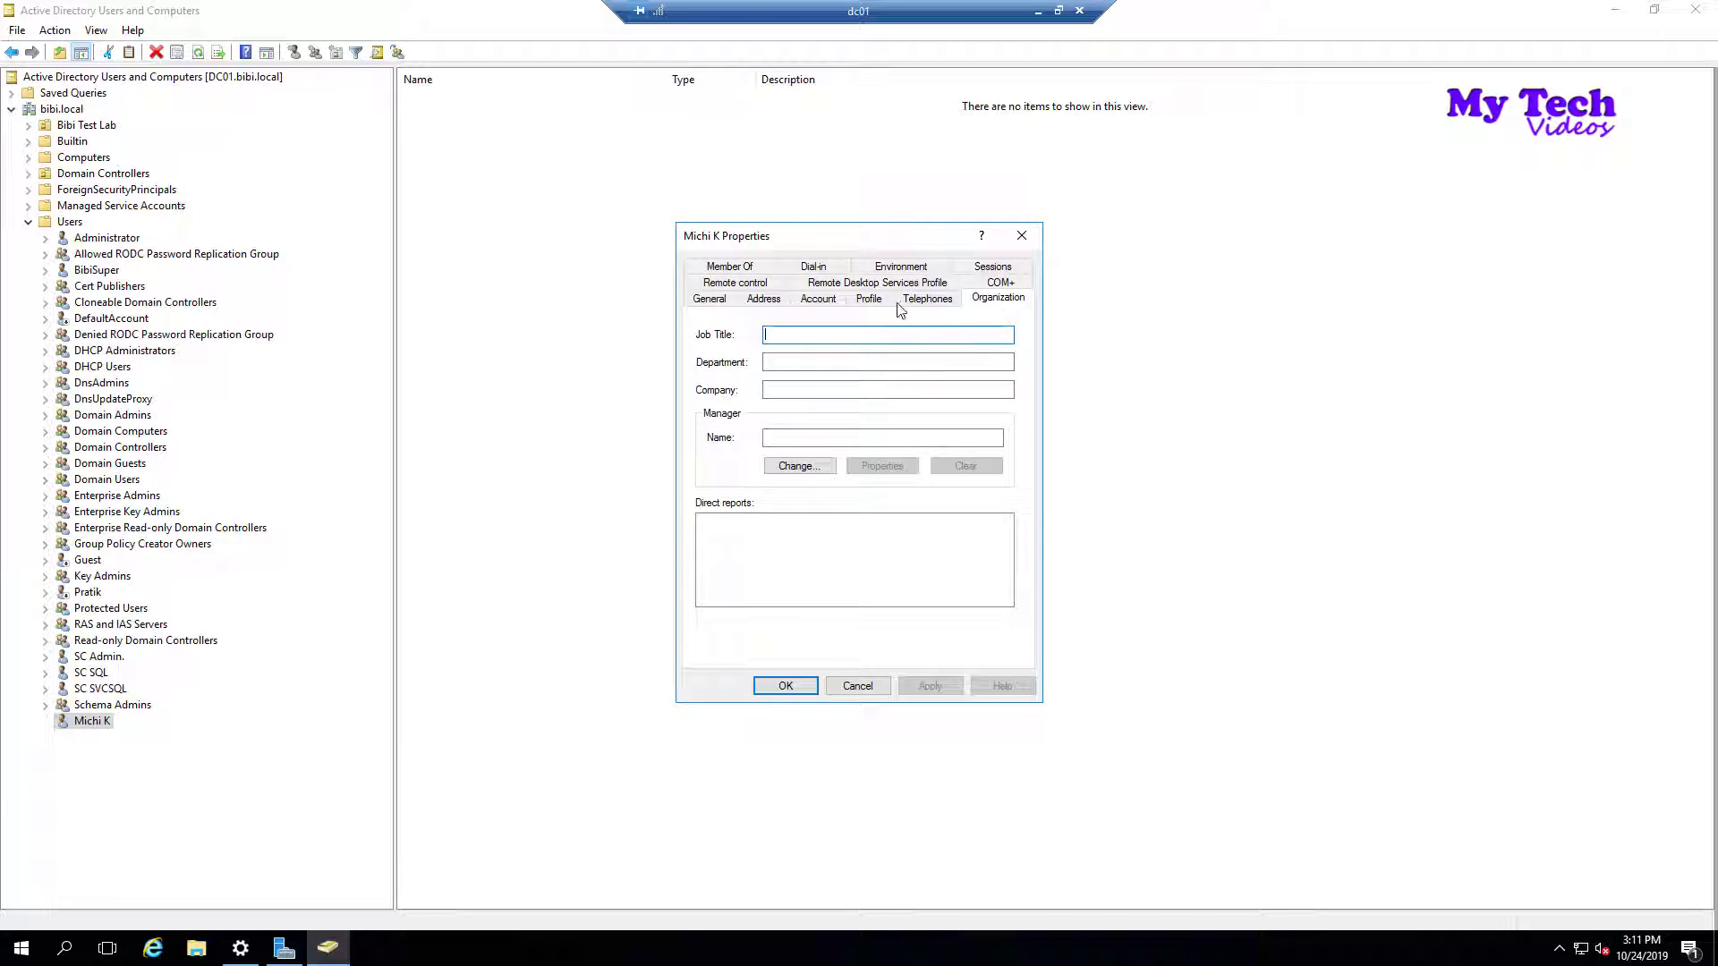
{"action": "left_click", "coordinate": [817, 299]}
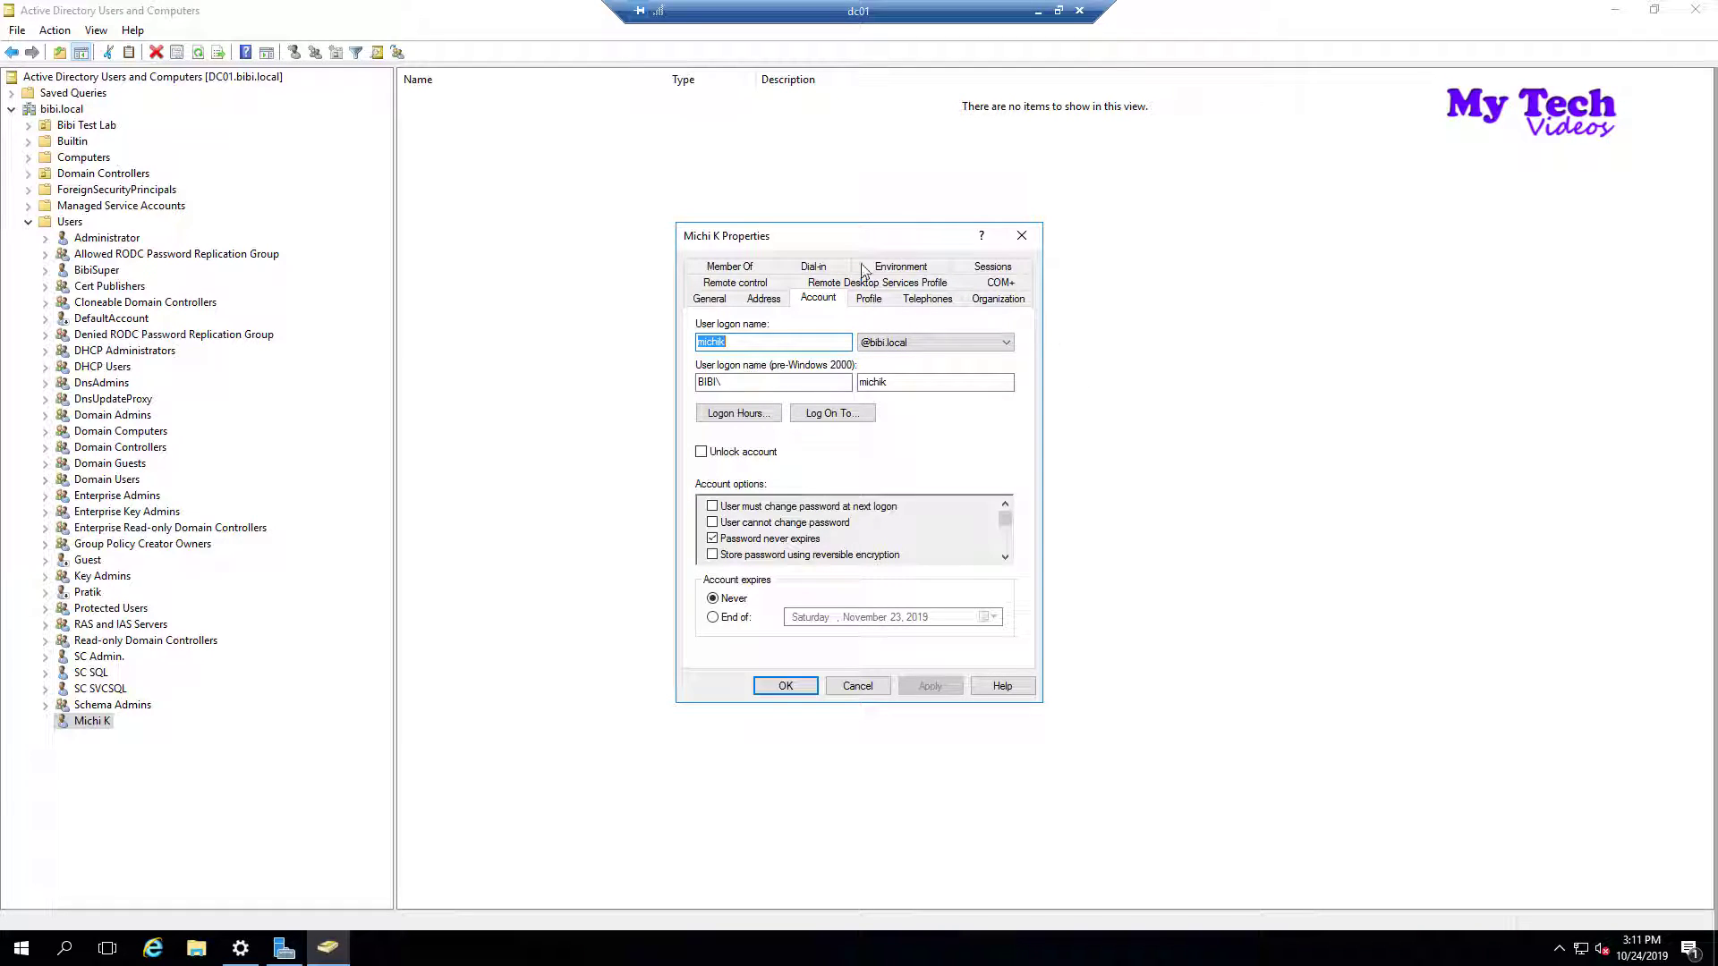
{"action": "left_click", "coordinate": [777, 300]}
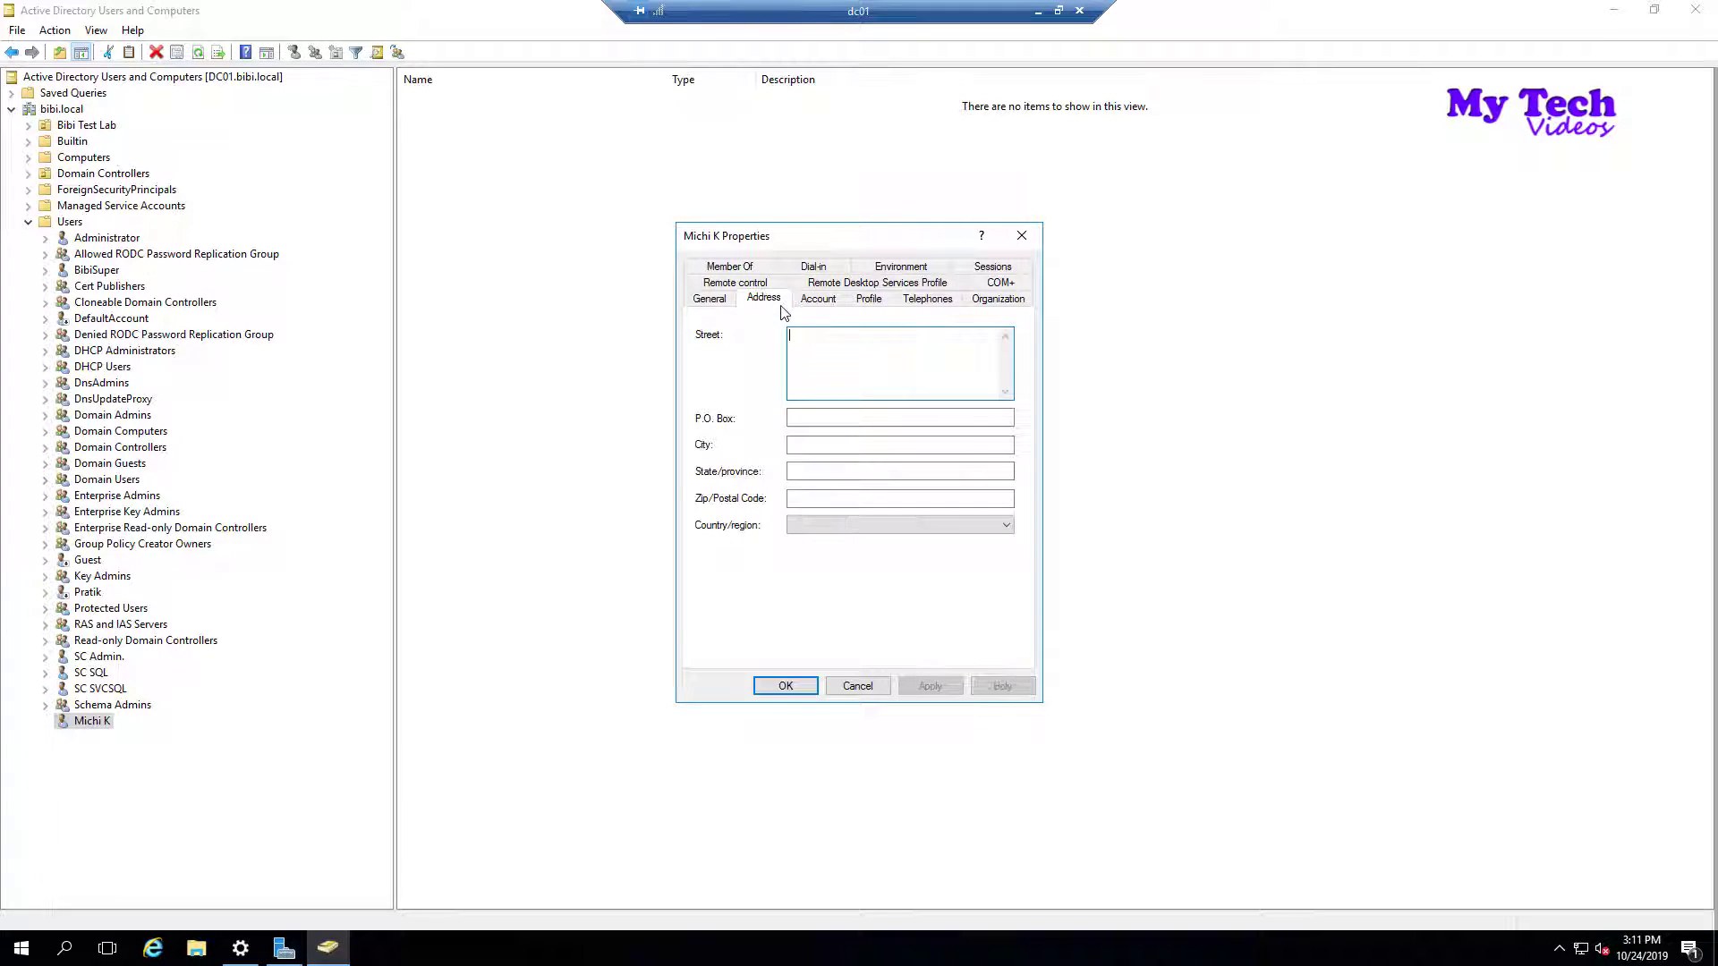
{"action": "left_click", "coordinate": [849, 369]}
{"action": "left_click", "coordinate": [760, 269]}
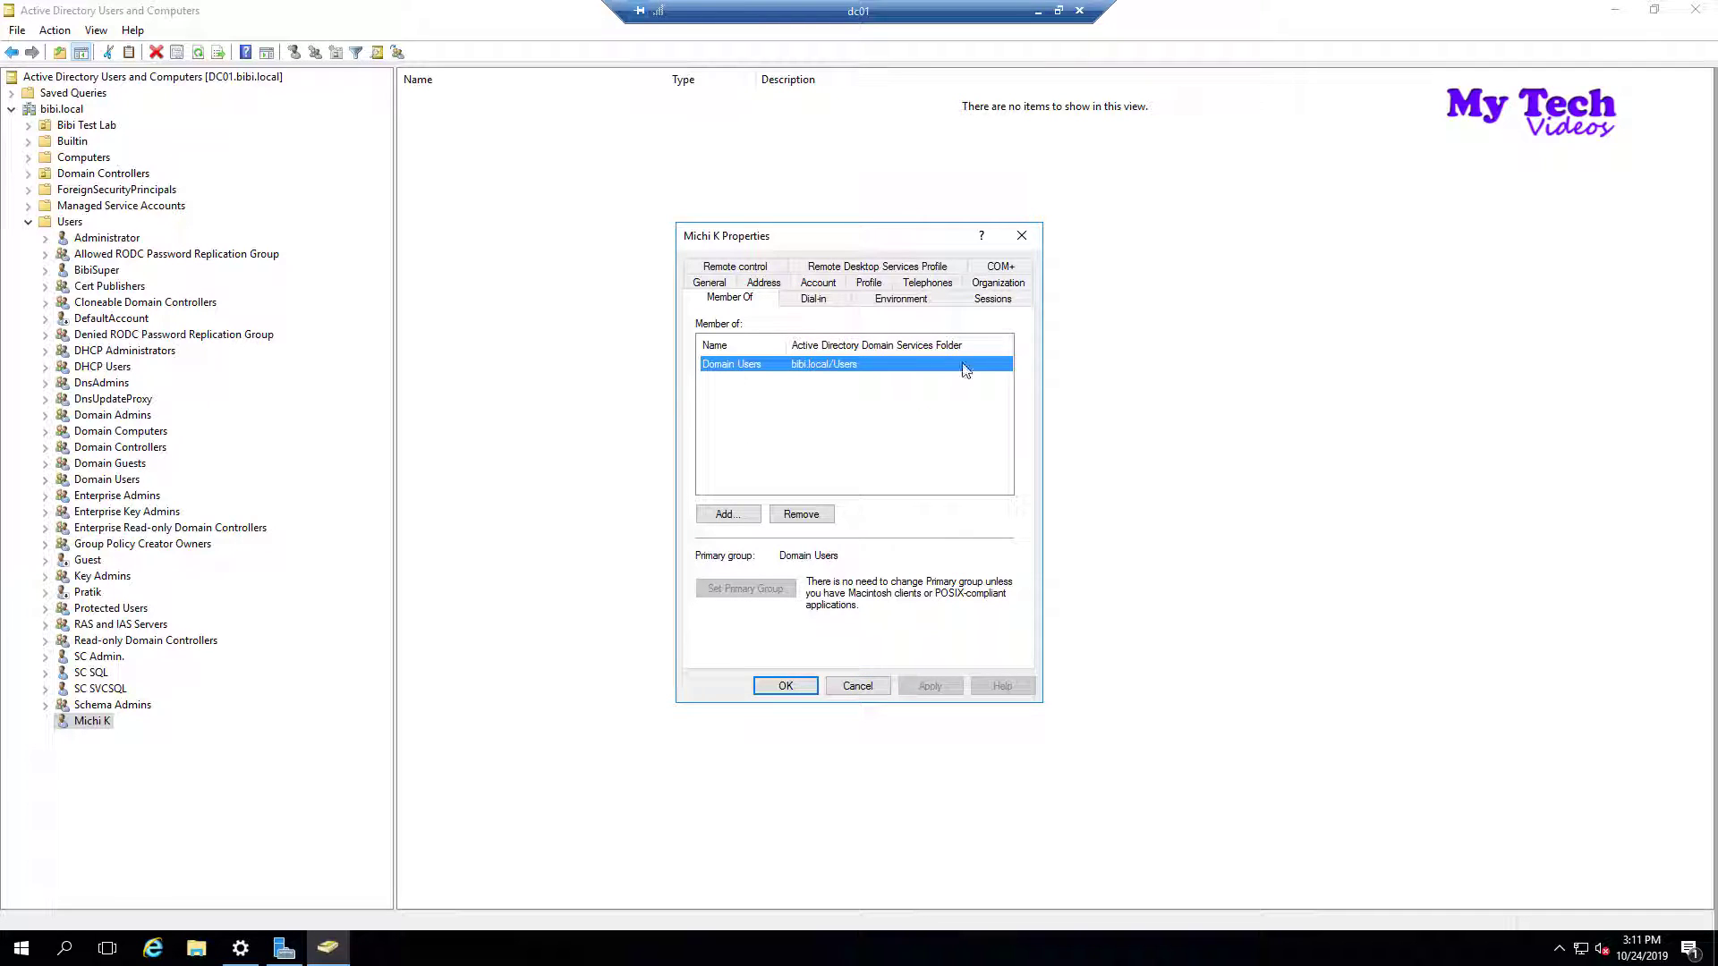
{"action": "left_click", "coordinate": [784, 685]}
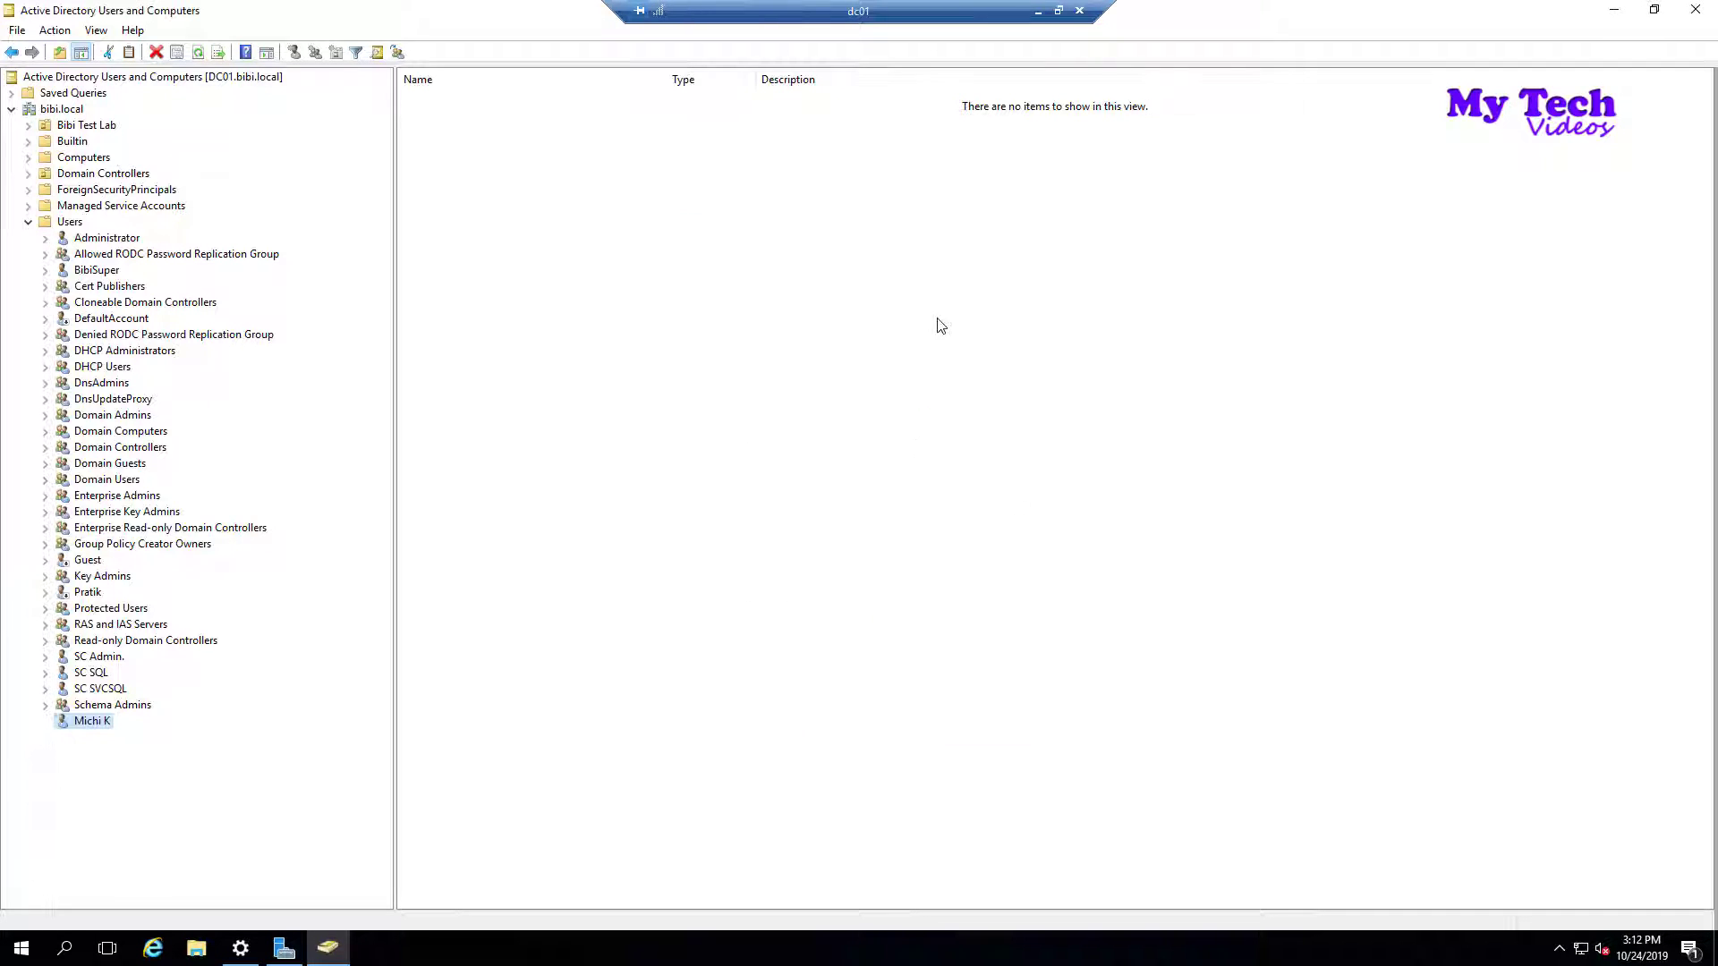
Step: Log in to the ESXi host and open the NYWIN10-4 console past its Windows lock screen
{"action": "left_click", "coordinate": [1037, 13]}
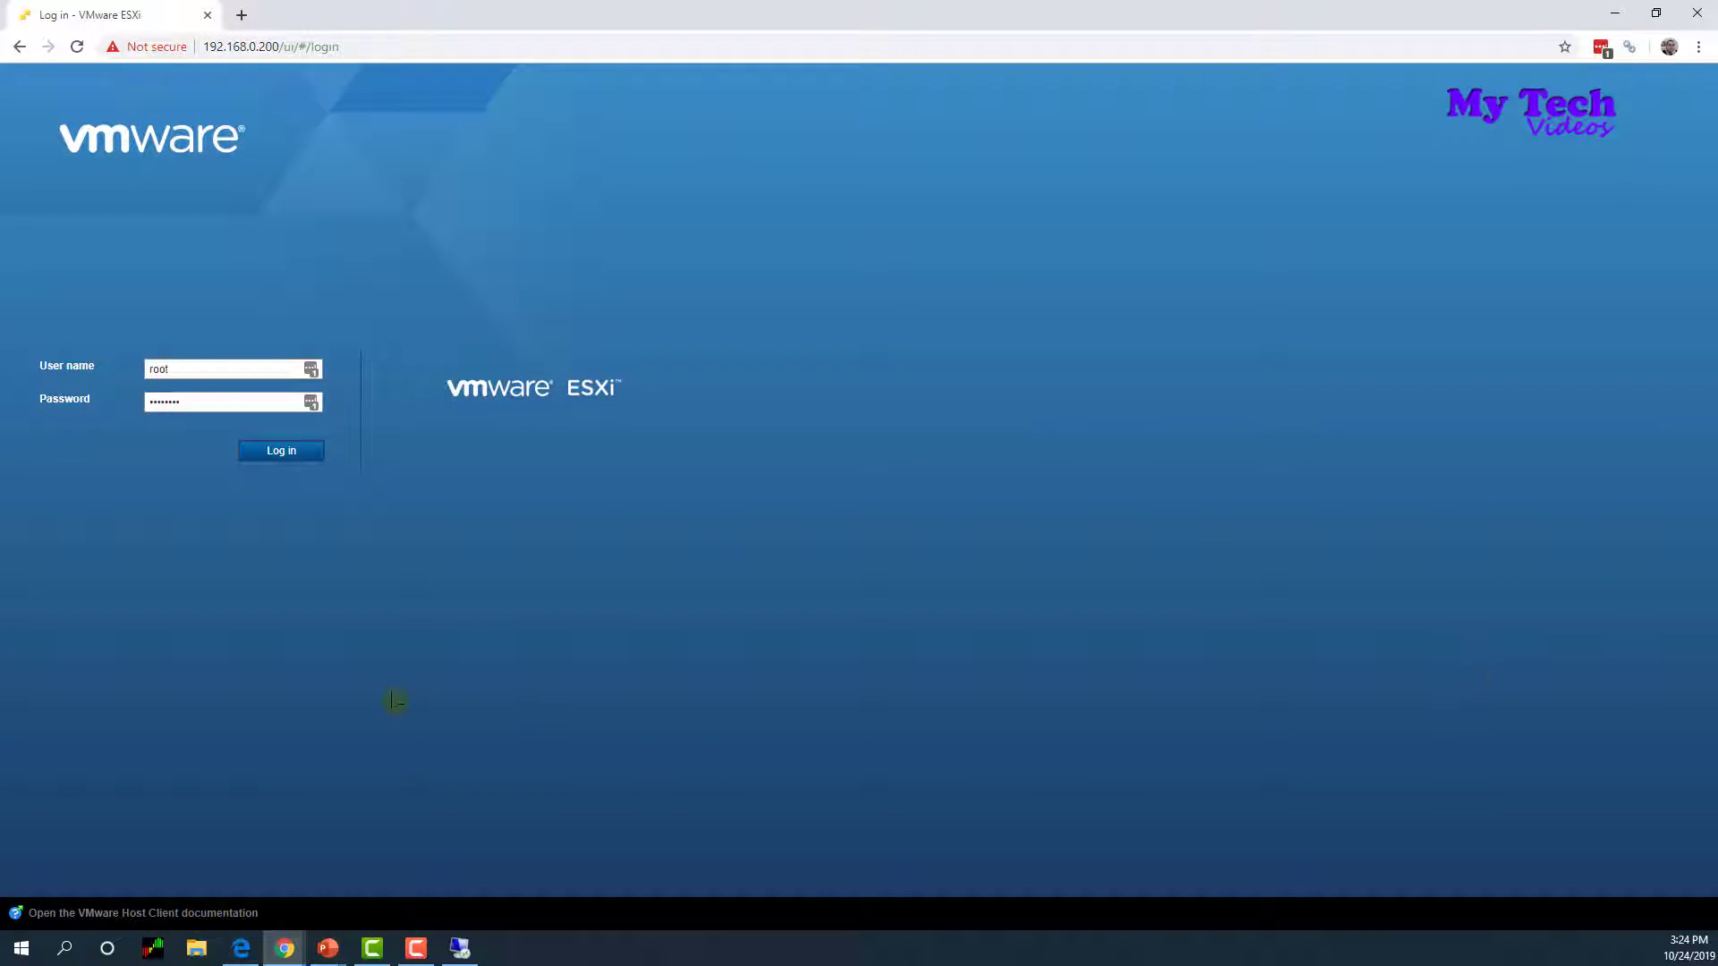
{"action": "left_click", "coordinate": [288, 452]}
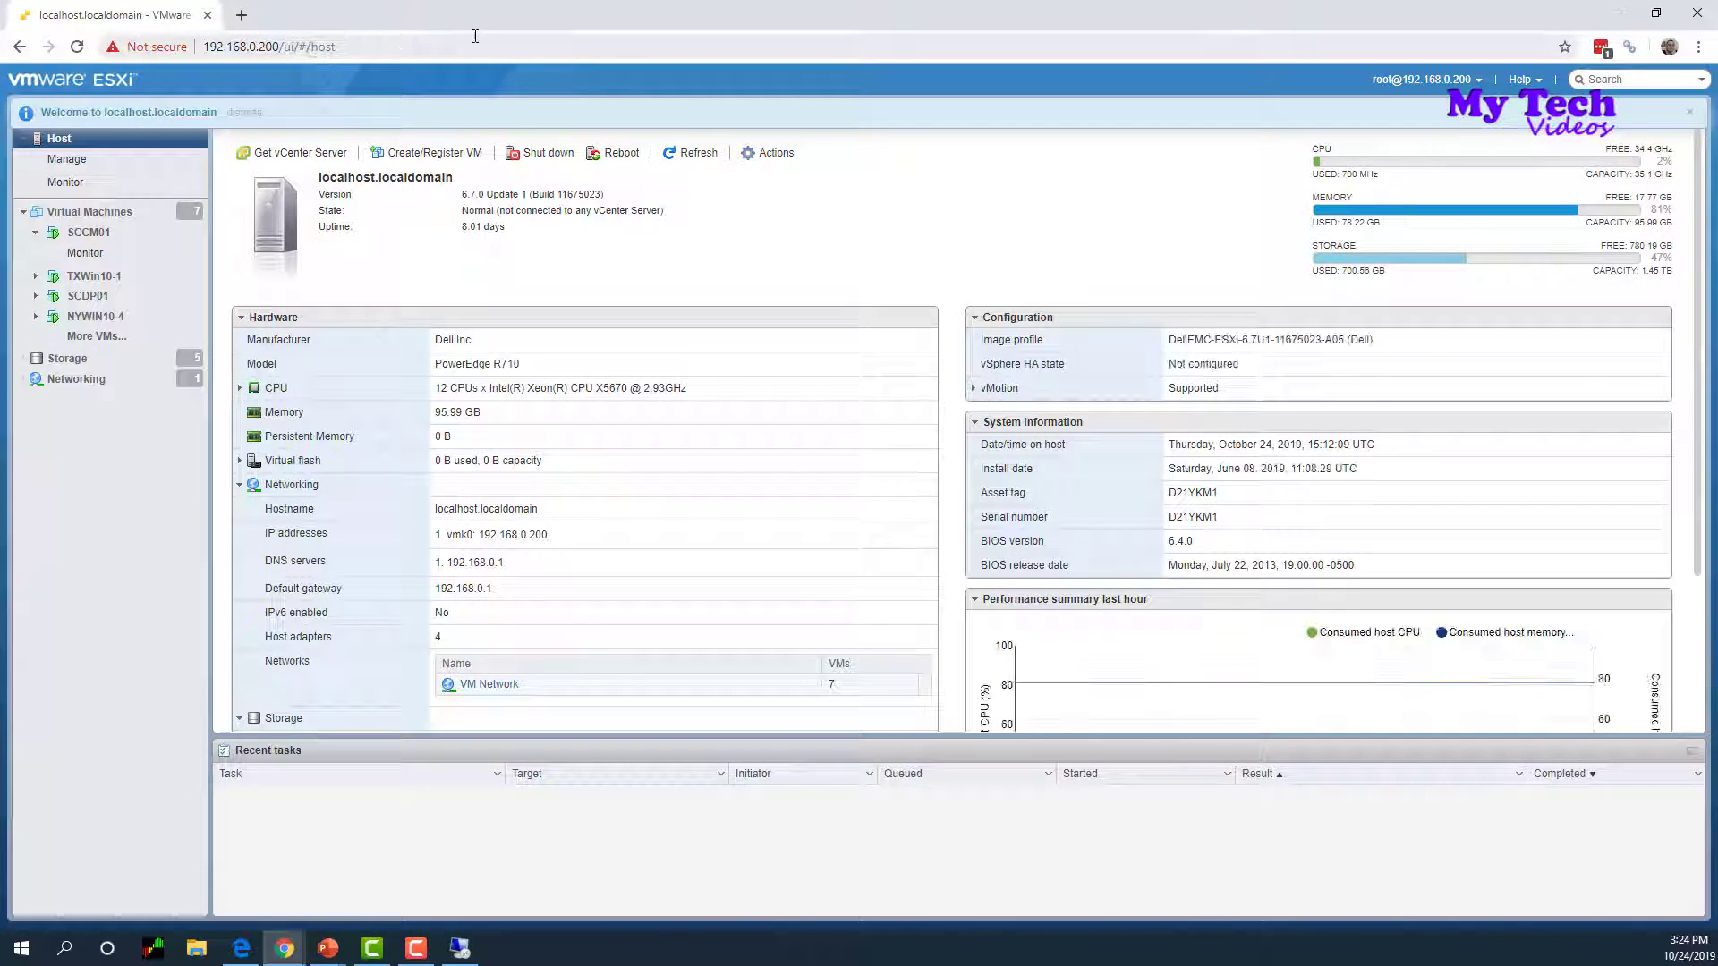
{"action": "left_click", "coordinate": [97, 318]}
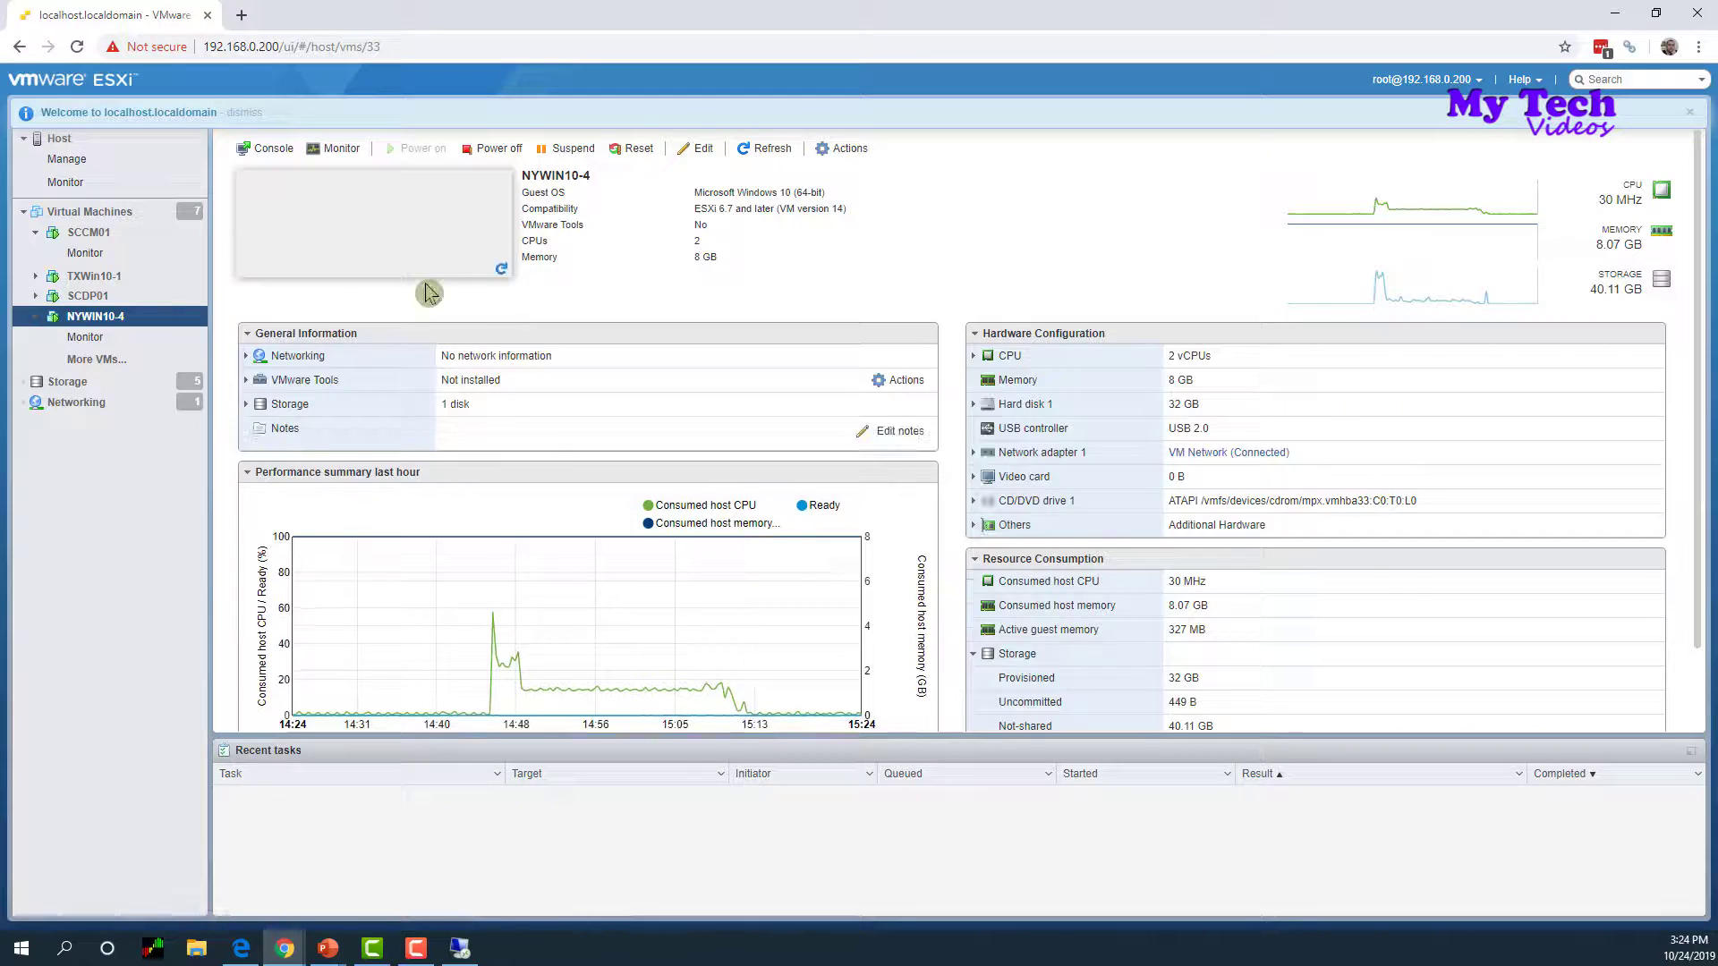
{"action": "left_click", "coordinate": [310, 226]}
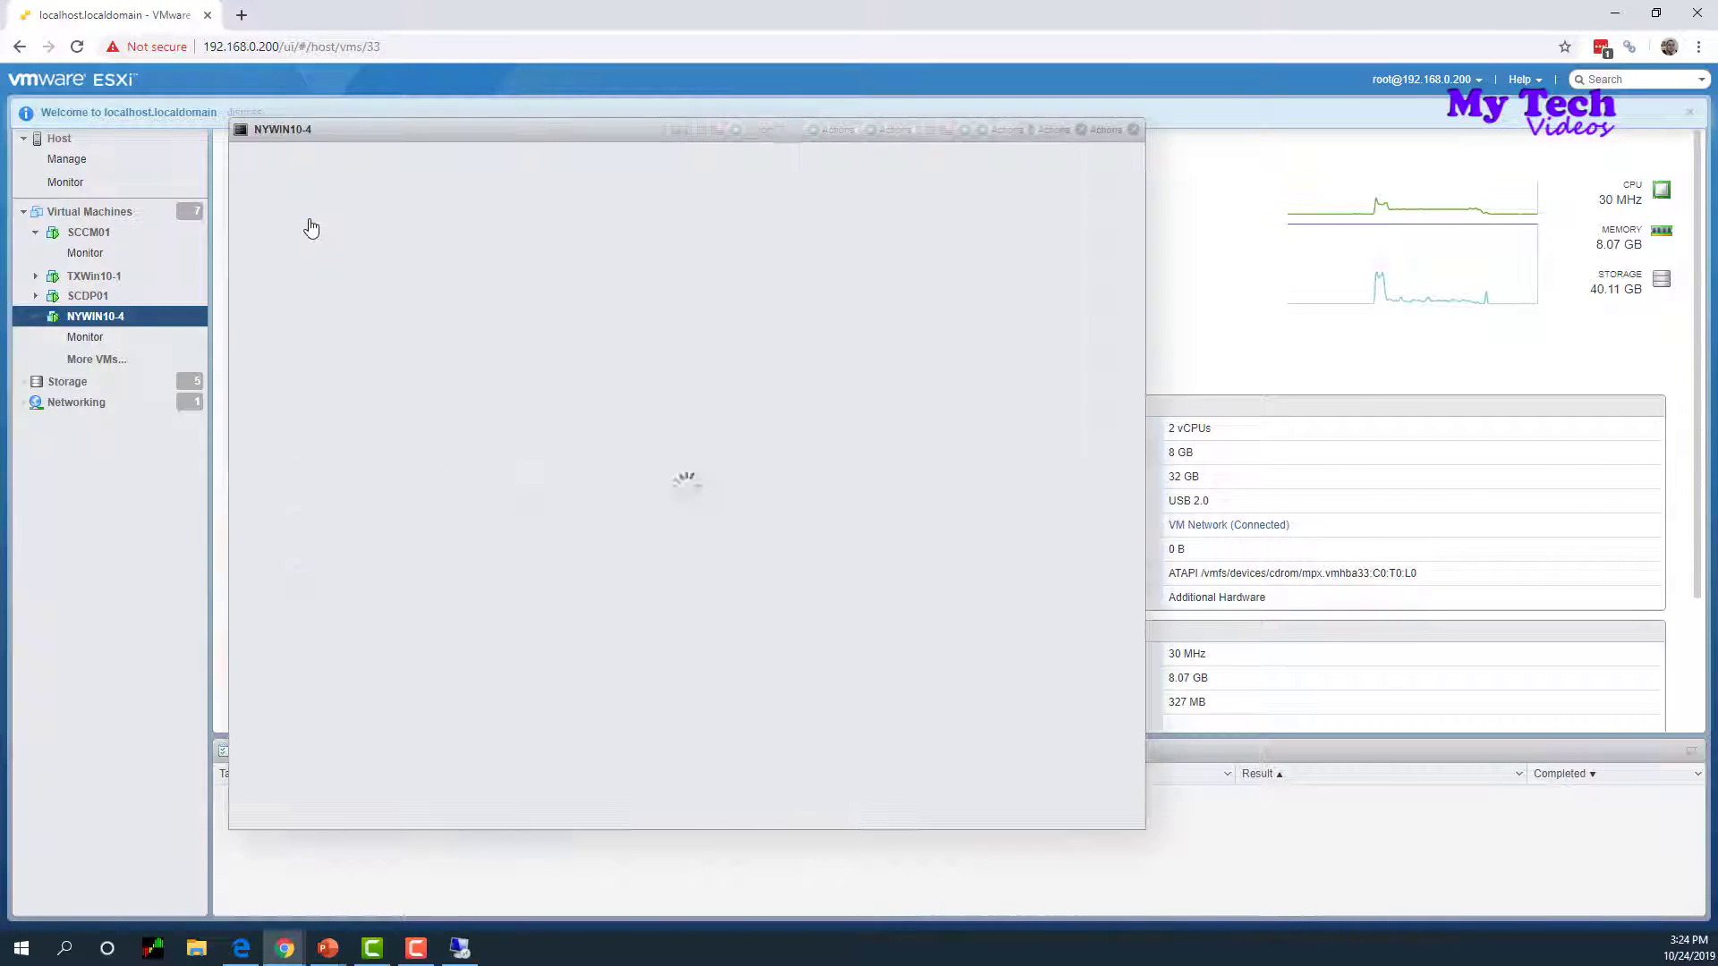
{"action": "left_click", "coordinate": [891, 391]}
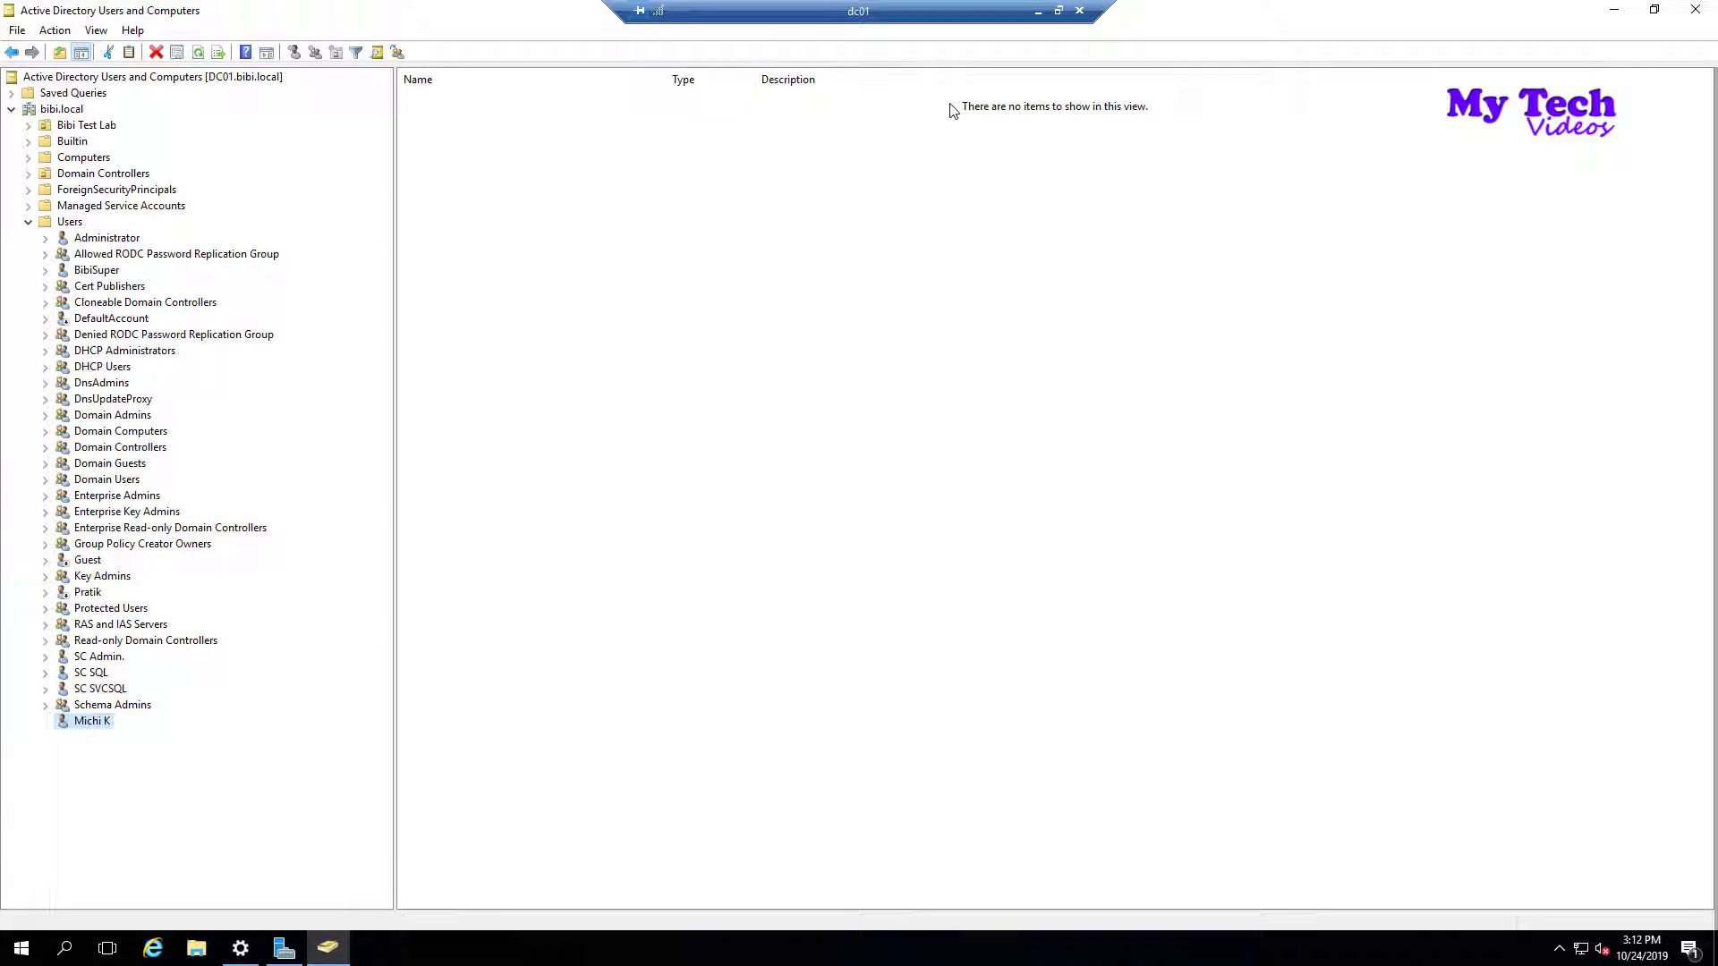
Step: Sign in to NYWIN10-4 as the new domain user with the account password
{"action": "left_click", "coordinate": [1036, 12]}
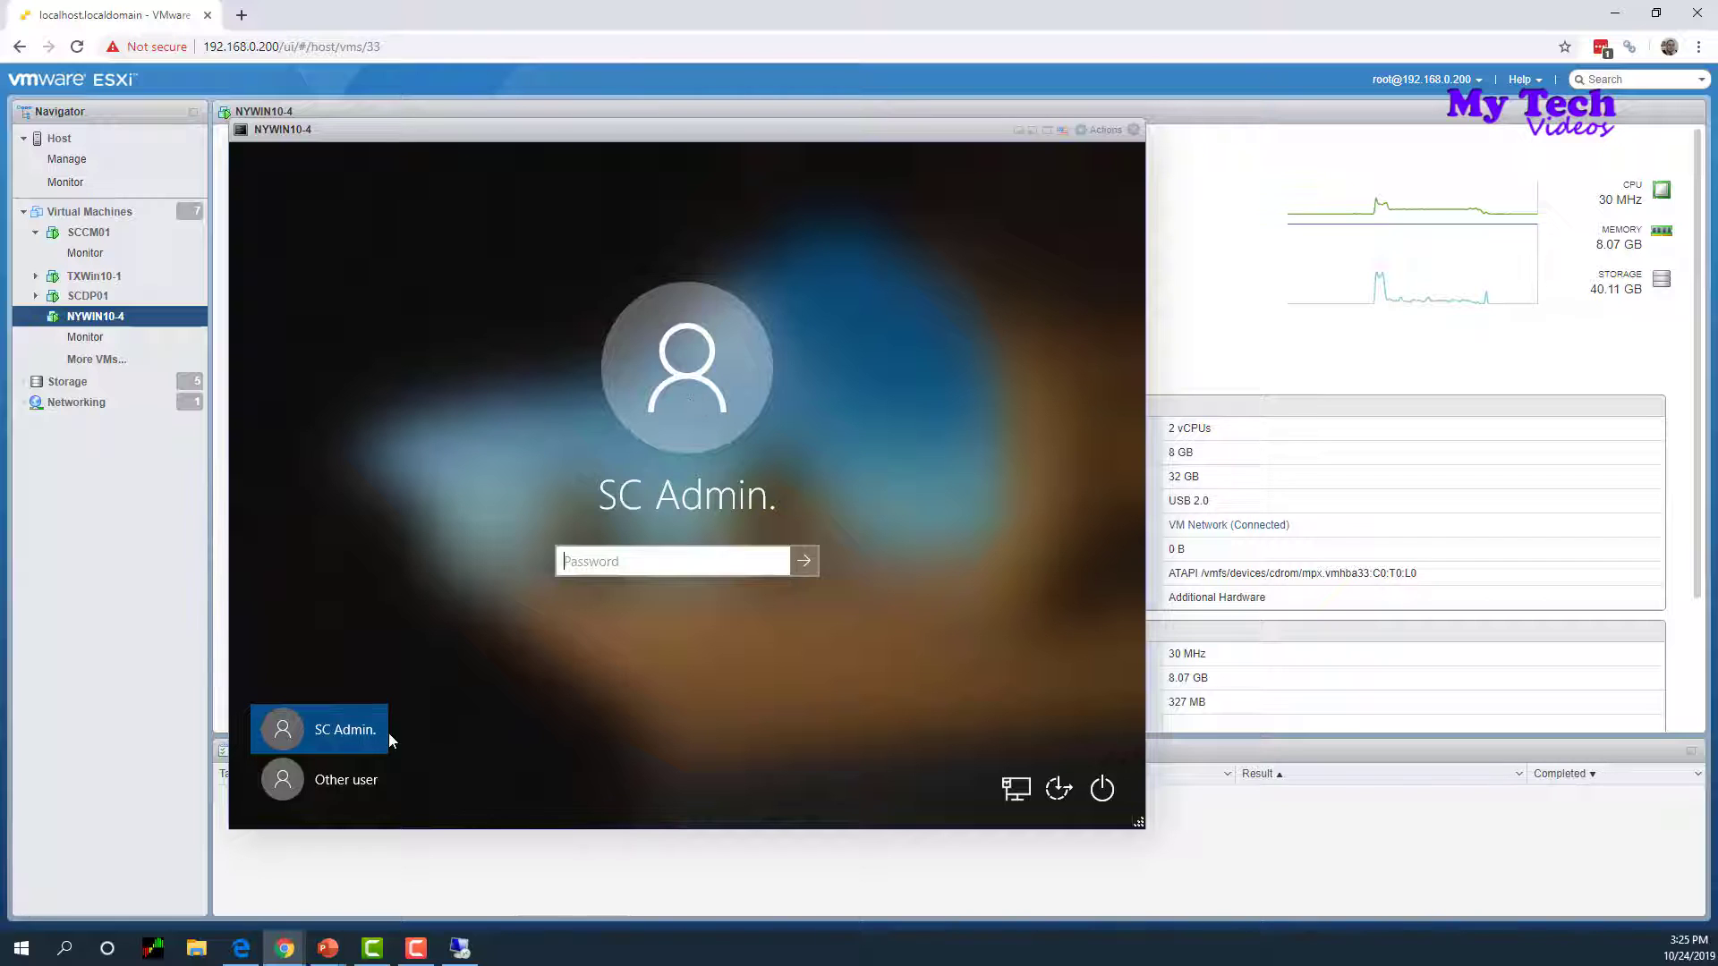
{"action": "left_click", "coordinate": [358, 780]}
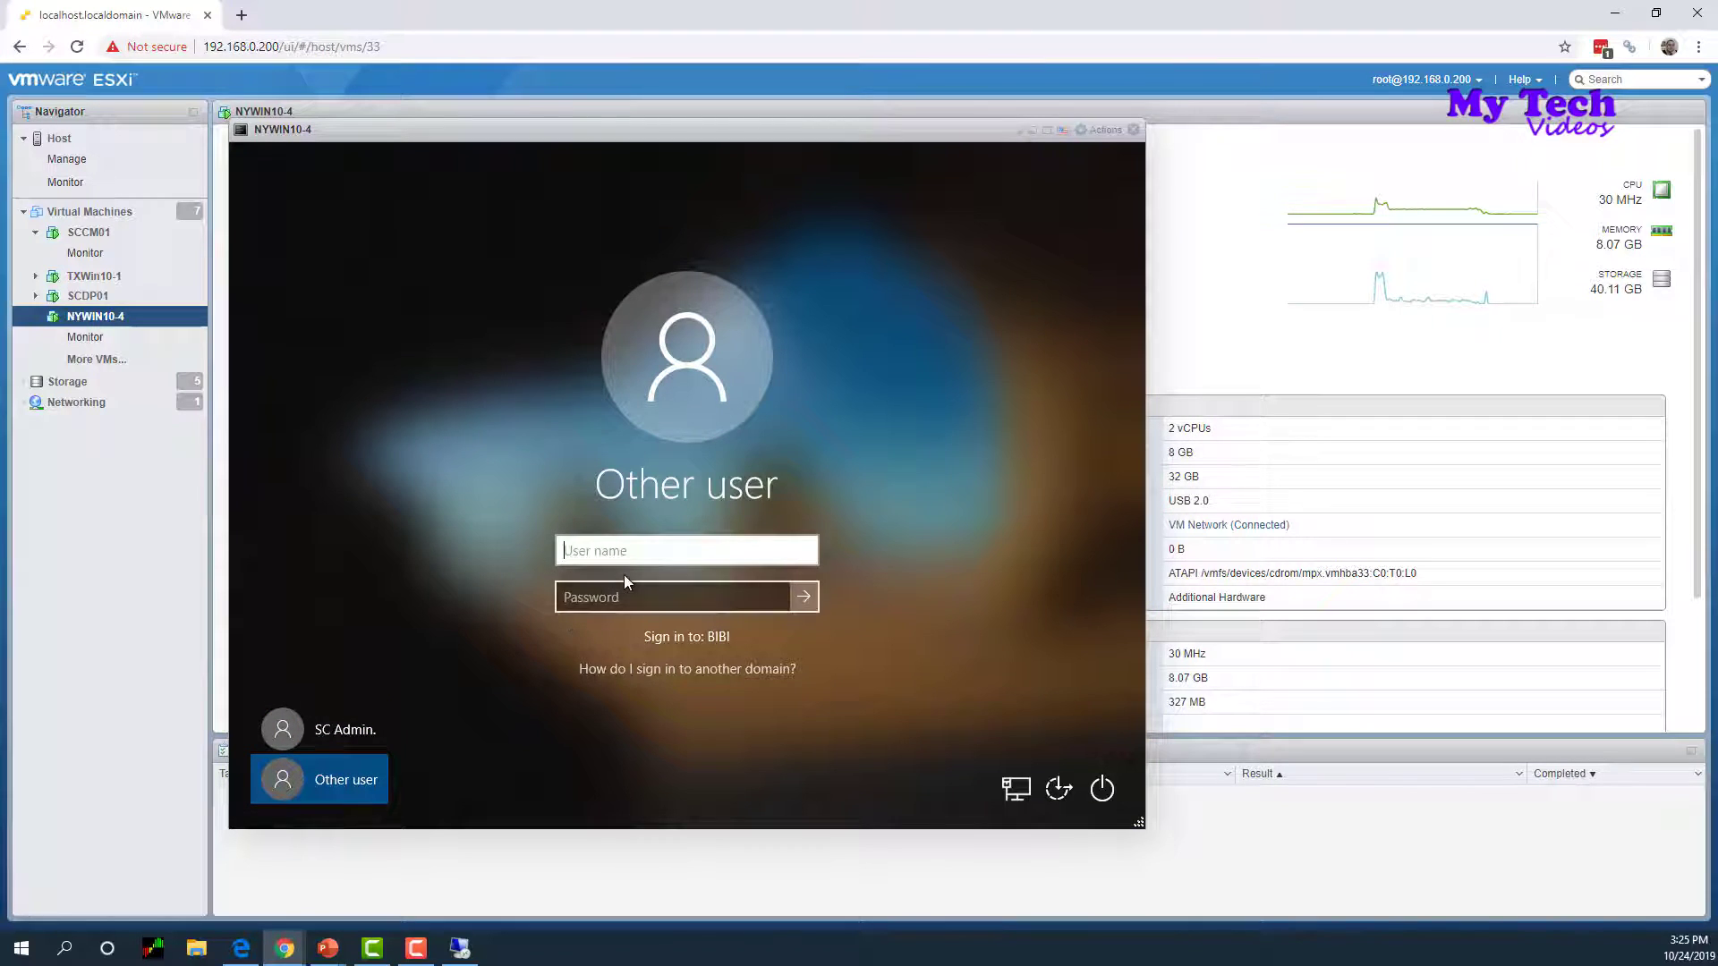
{"action": "type", "text": "michik"}
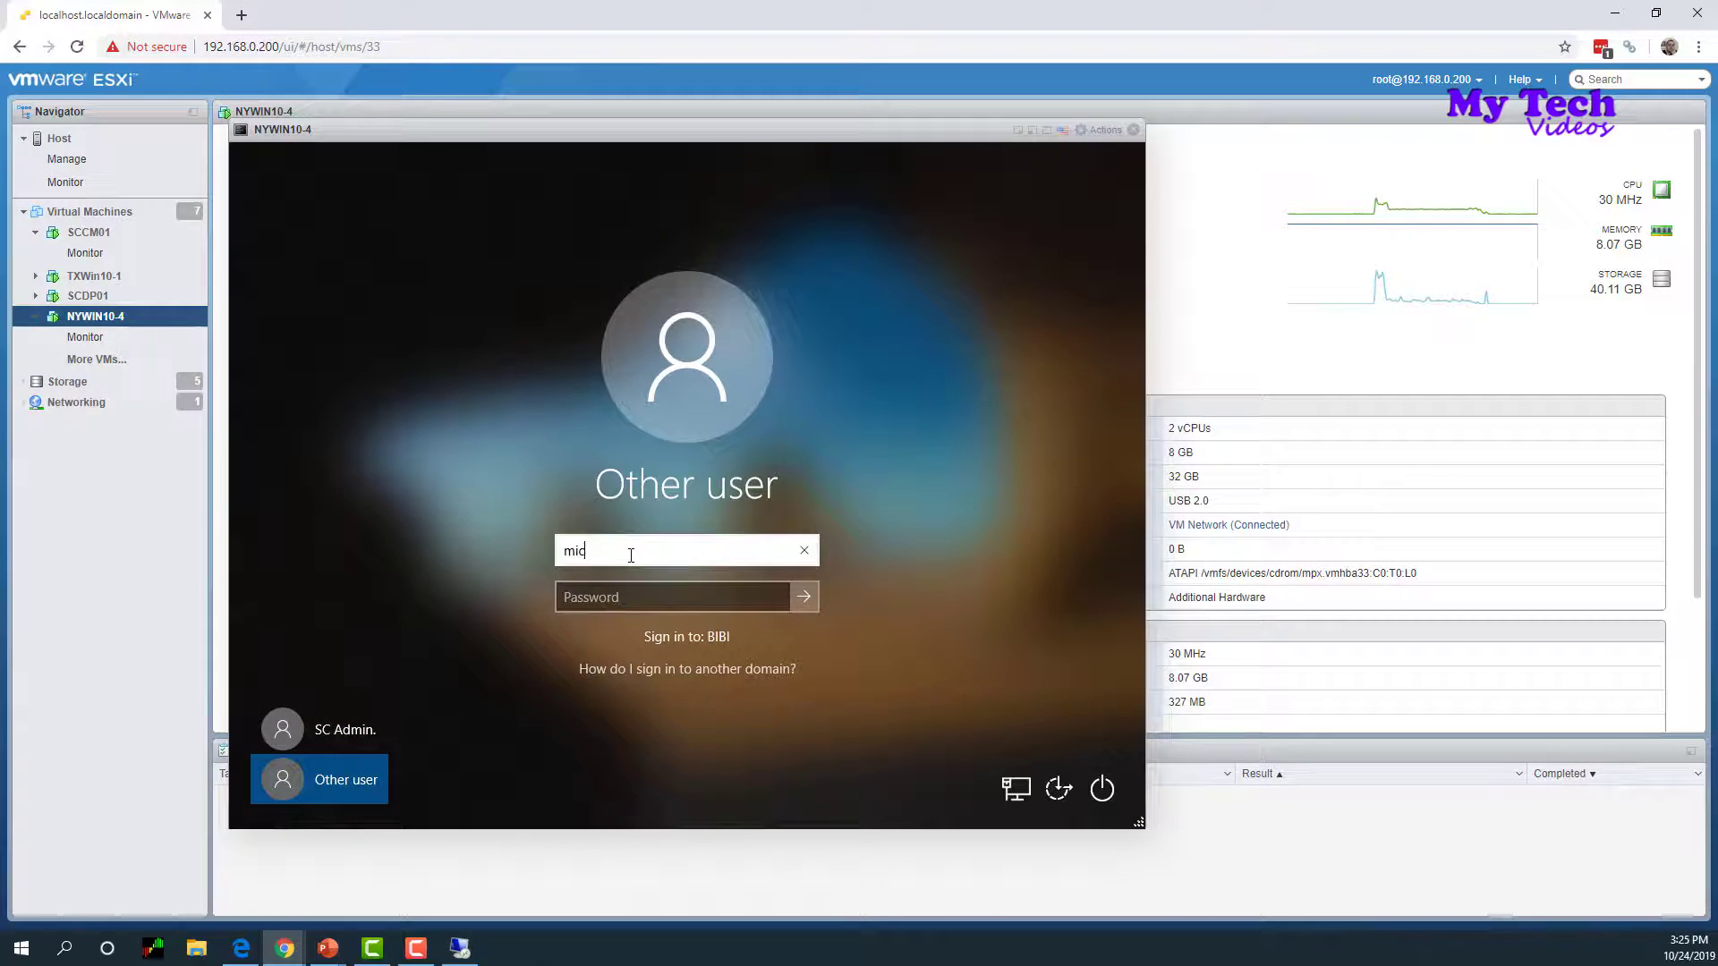
{"action": "key", "text": "Tab"}
{"action": "type", "text": "P"}
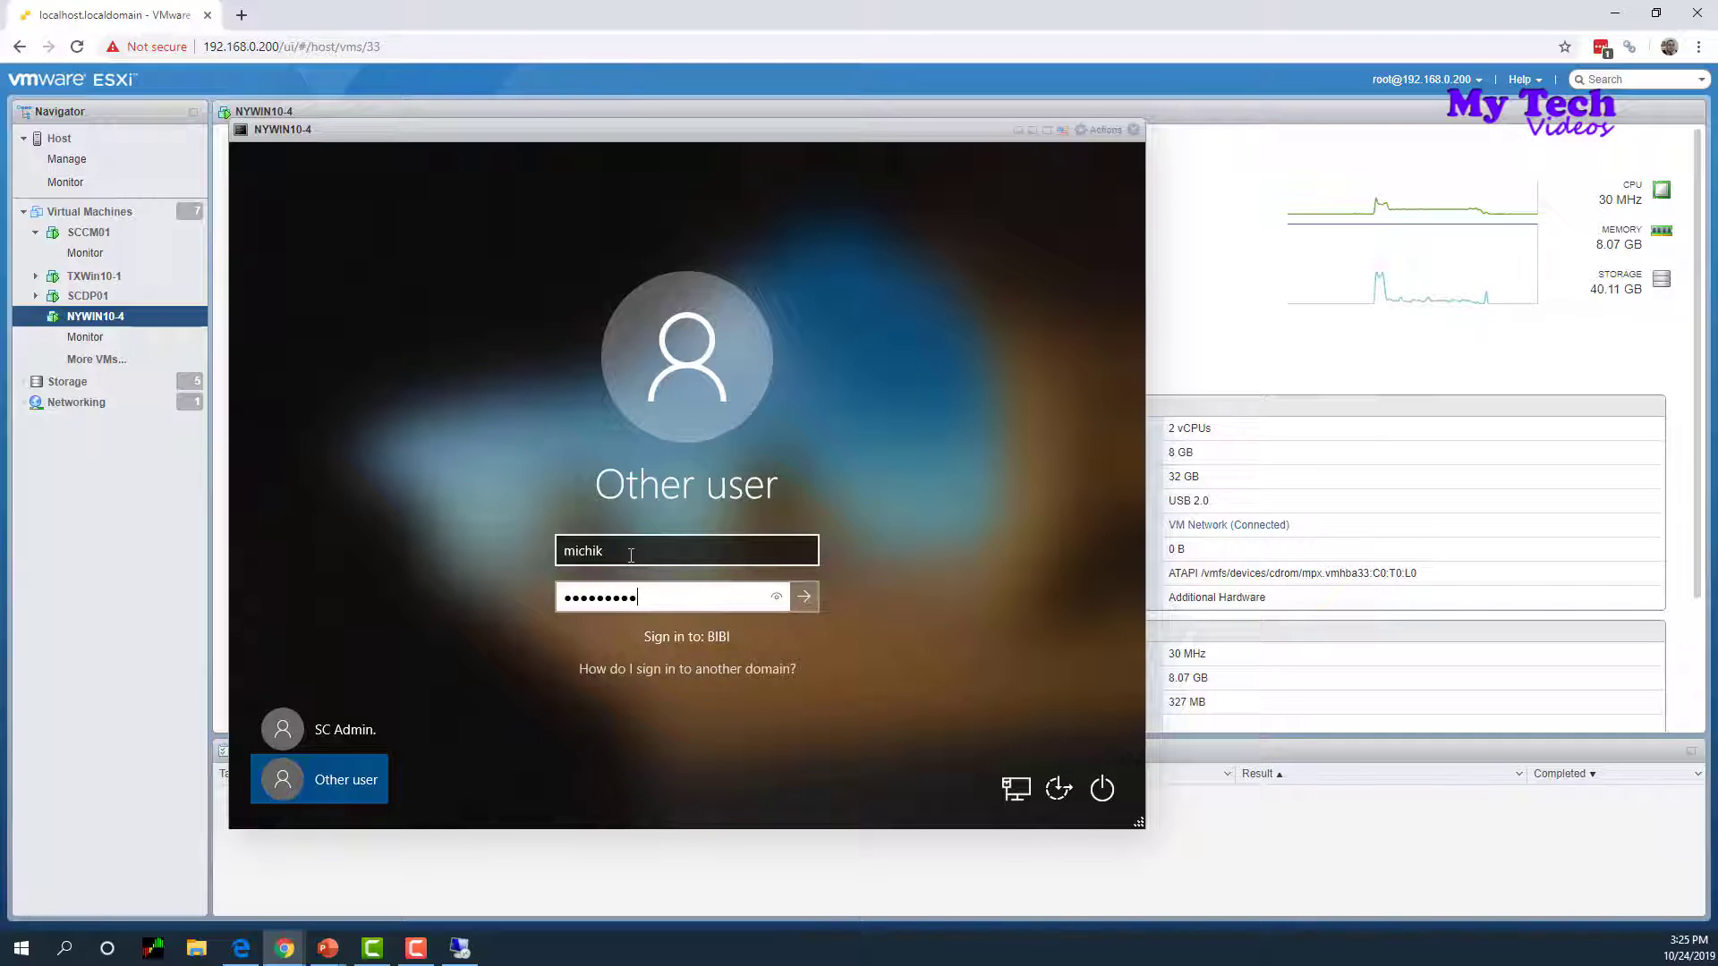
{"action": "key", "text": "Return"}
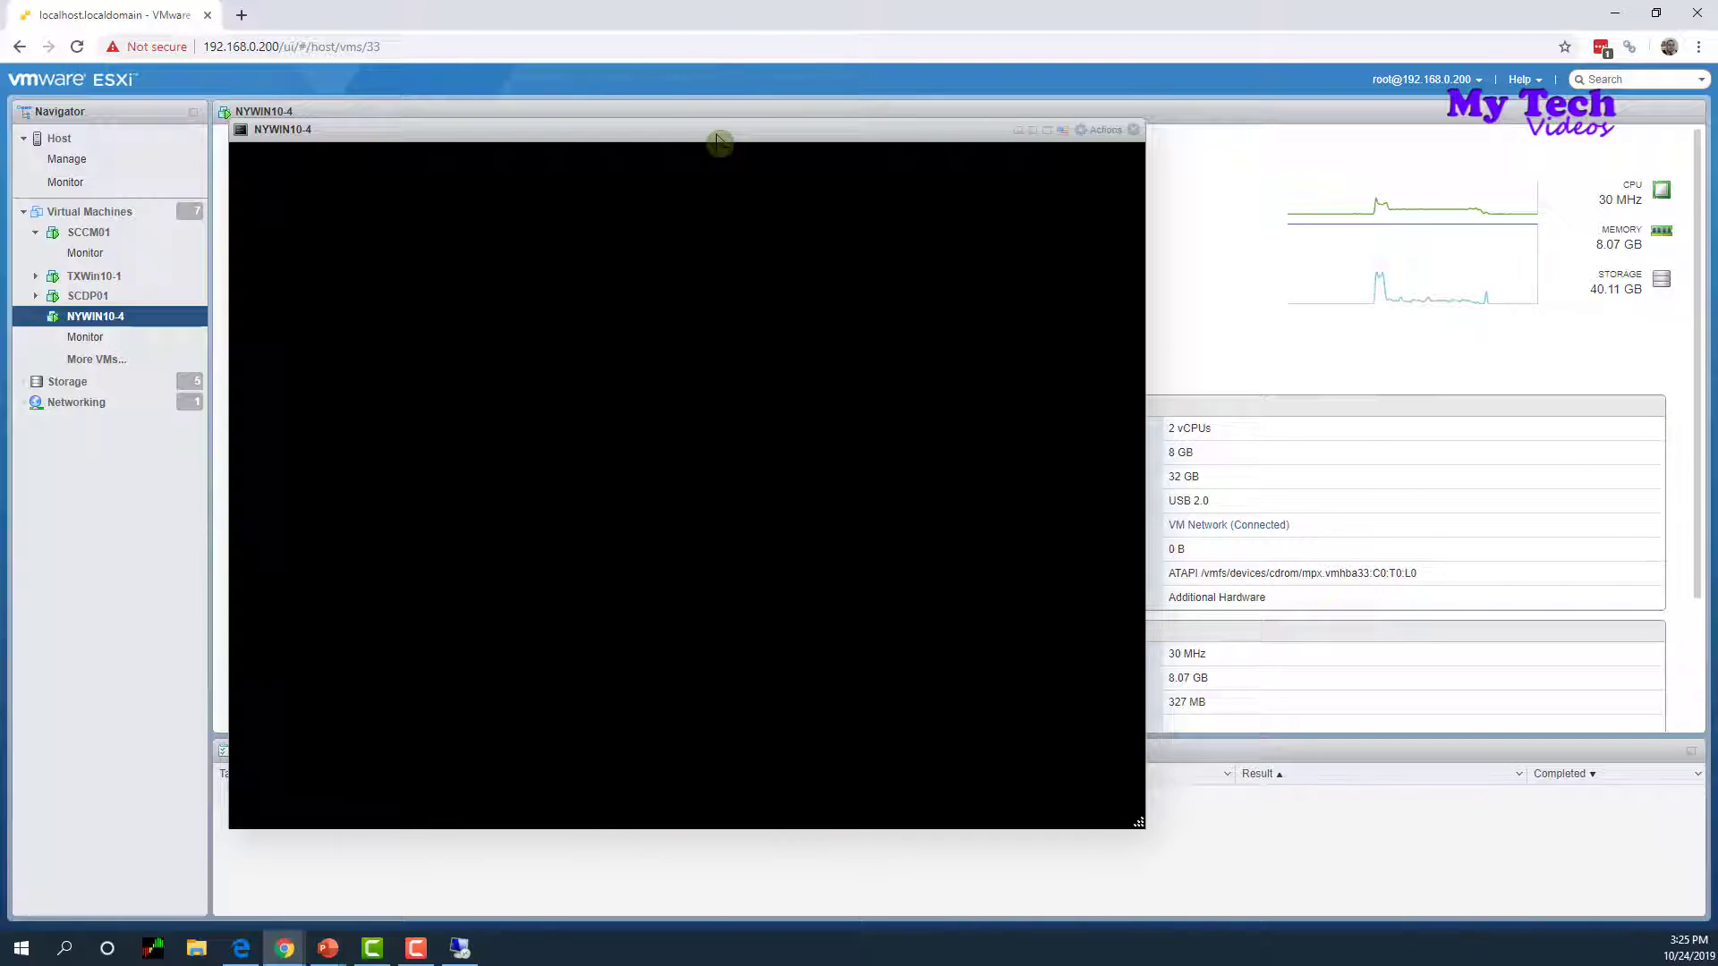
Step: Reposition the console and check the Start menu app list once the Windows 10 desktop appears
{"action": "left_click_drag", "start_coordinate": [716, 140], "coordinate": [802, 140]}
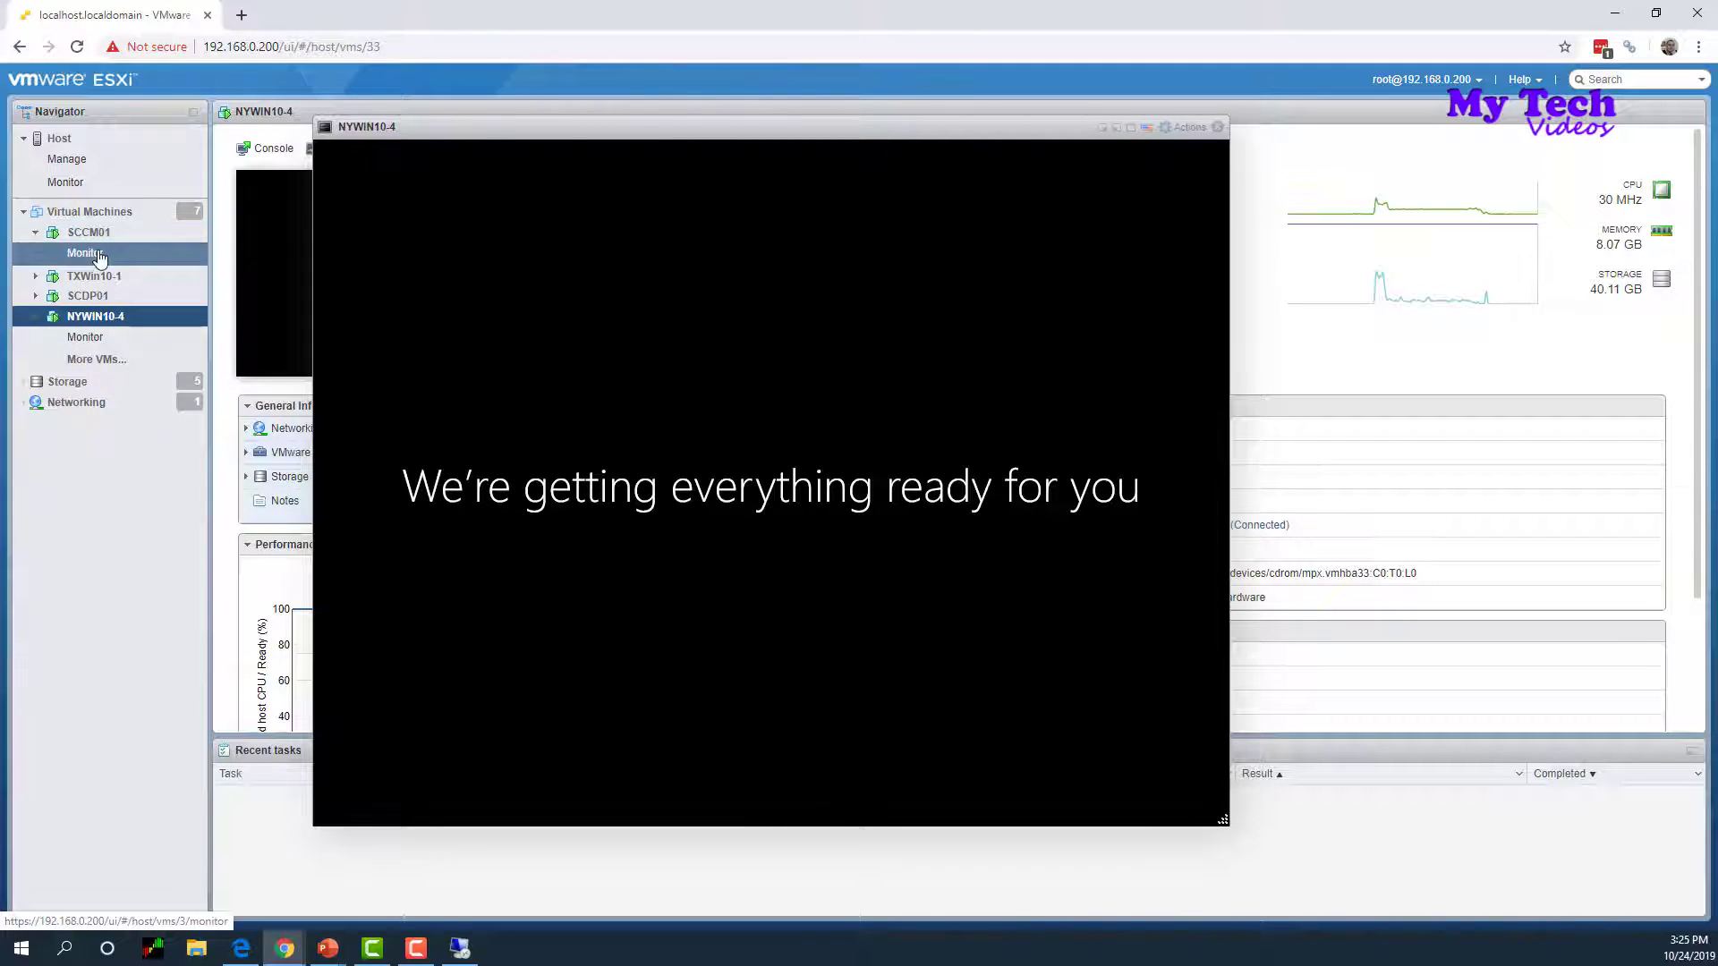
{"action": "left_click", "coordinate": [62, 298]}
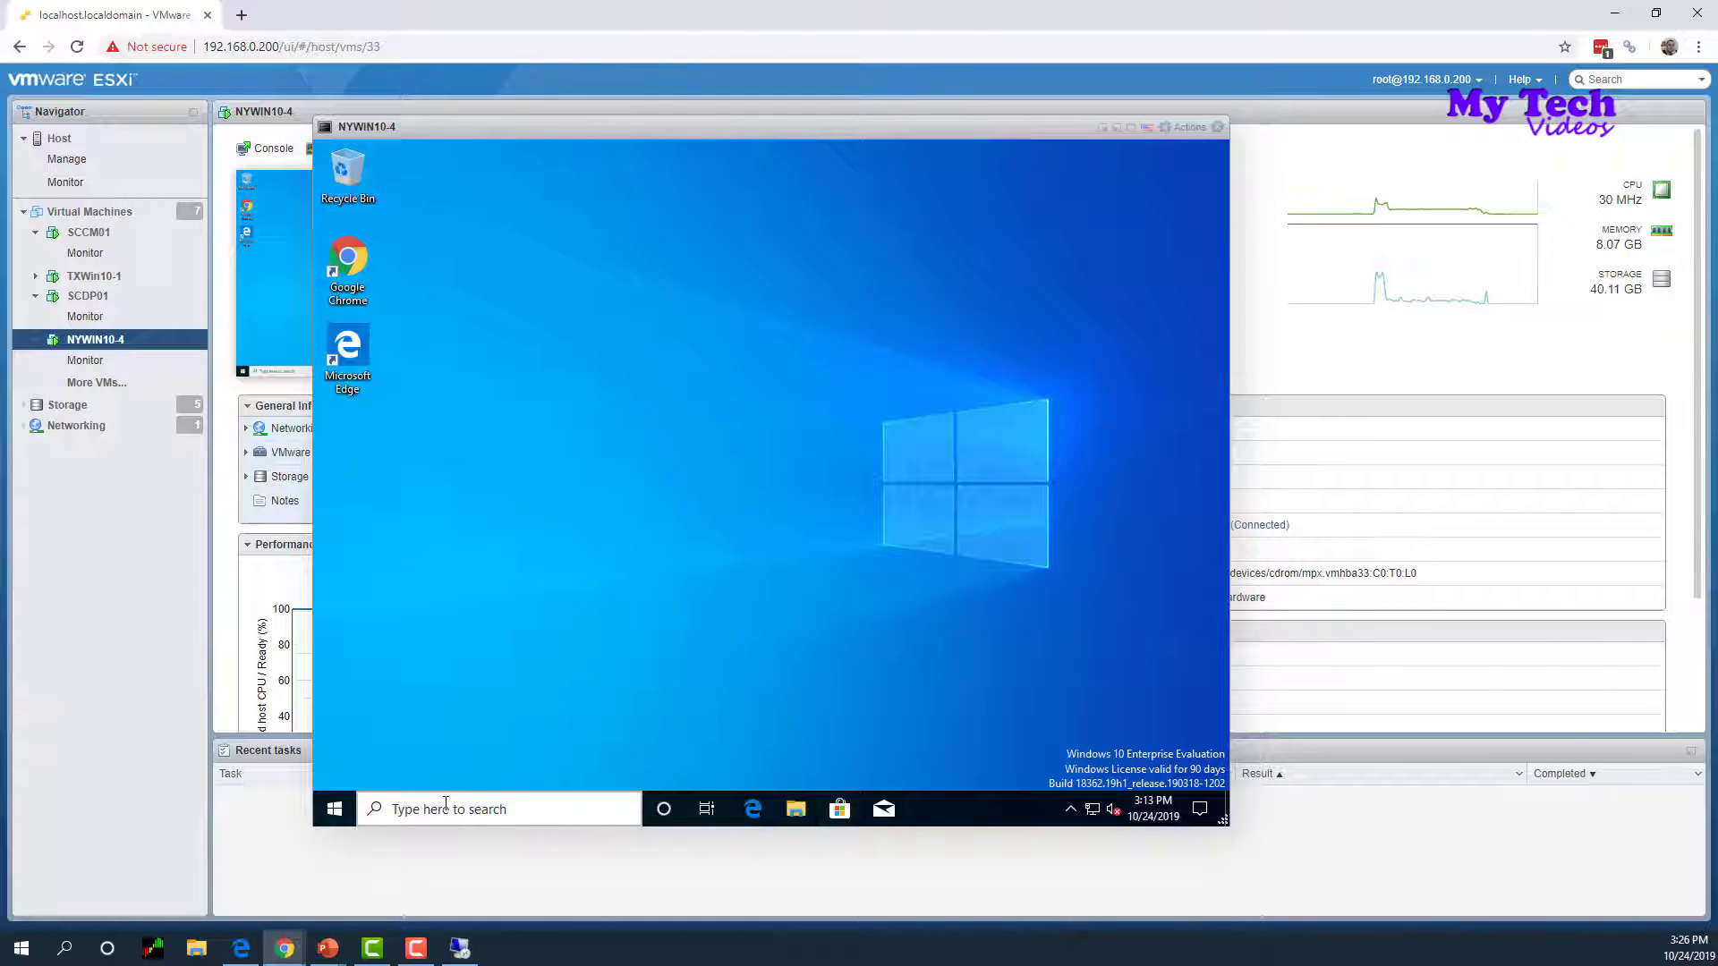
{"action": "left_click", "coordinate": [335, 809]}
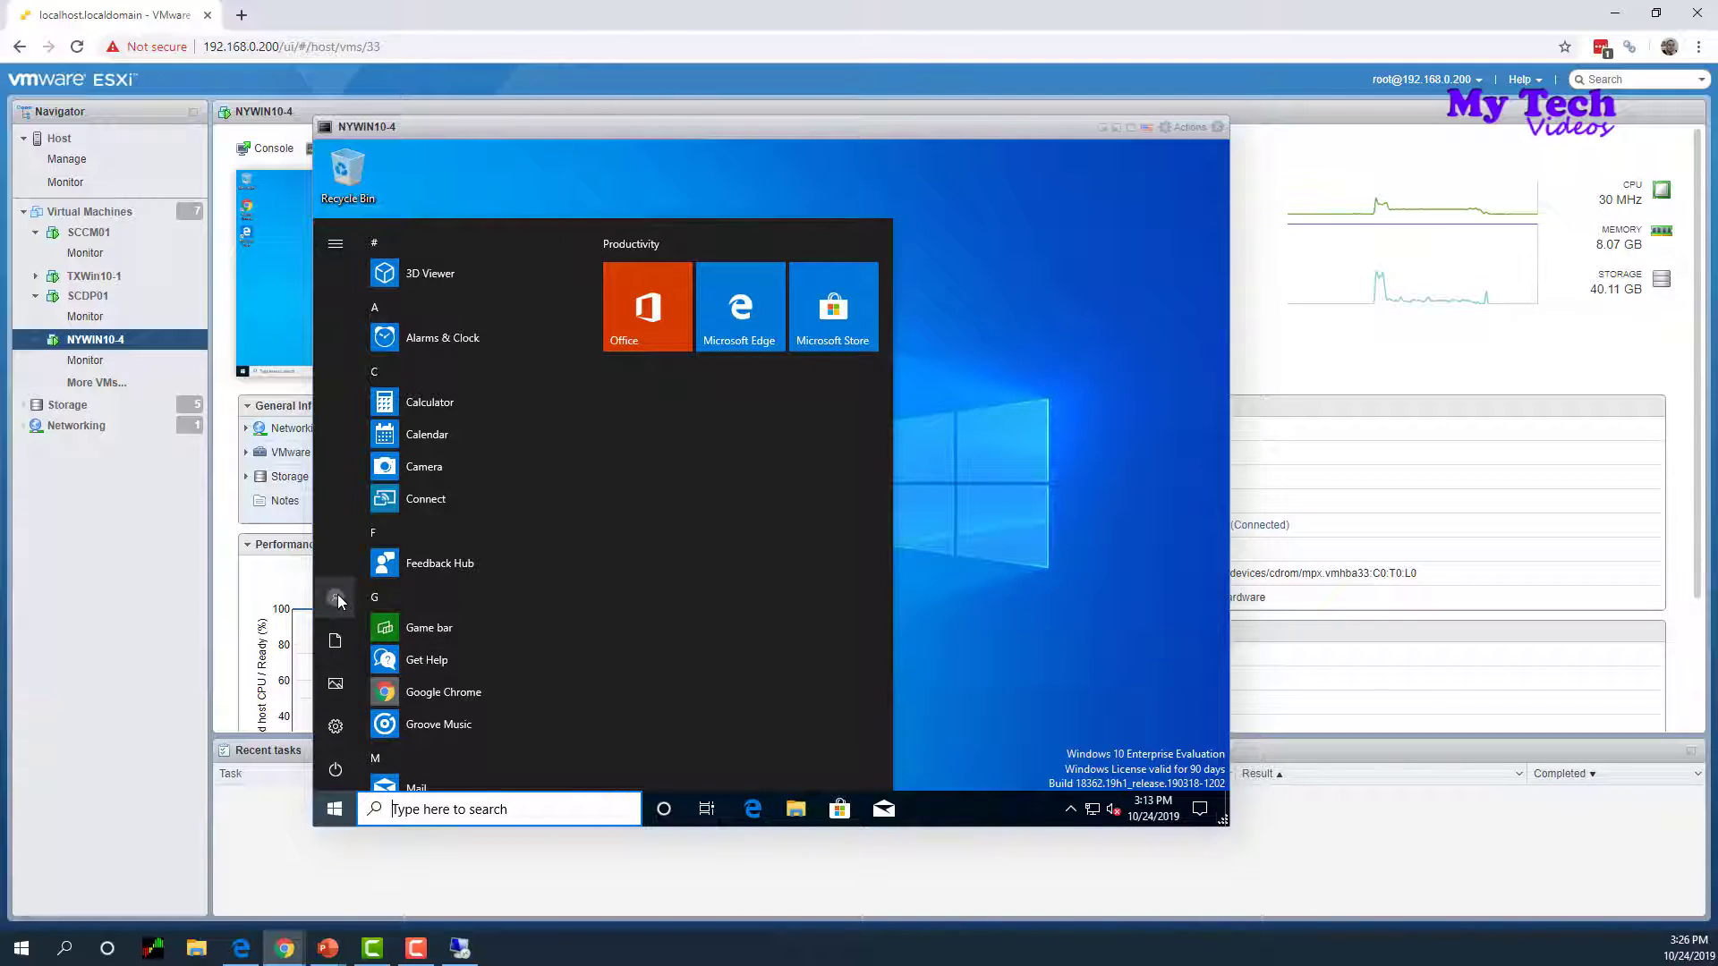
{"action": "left_click", "coordinate": [1029, 578]}
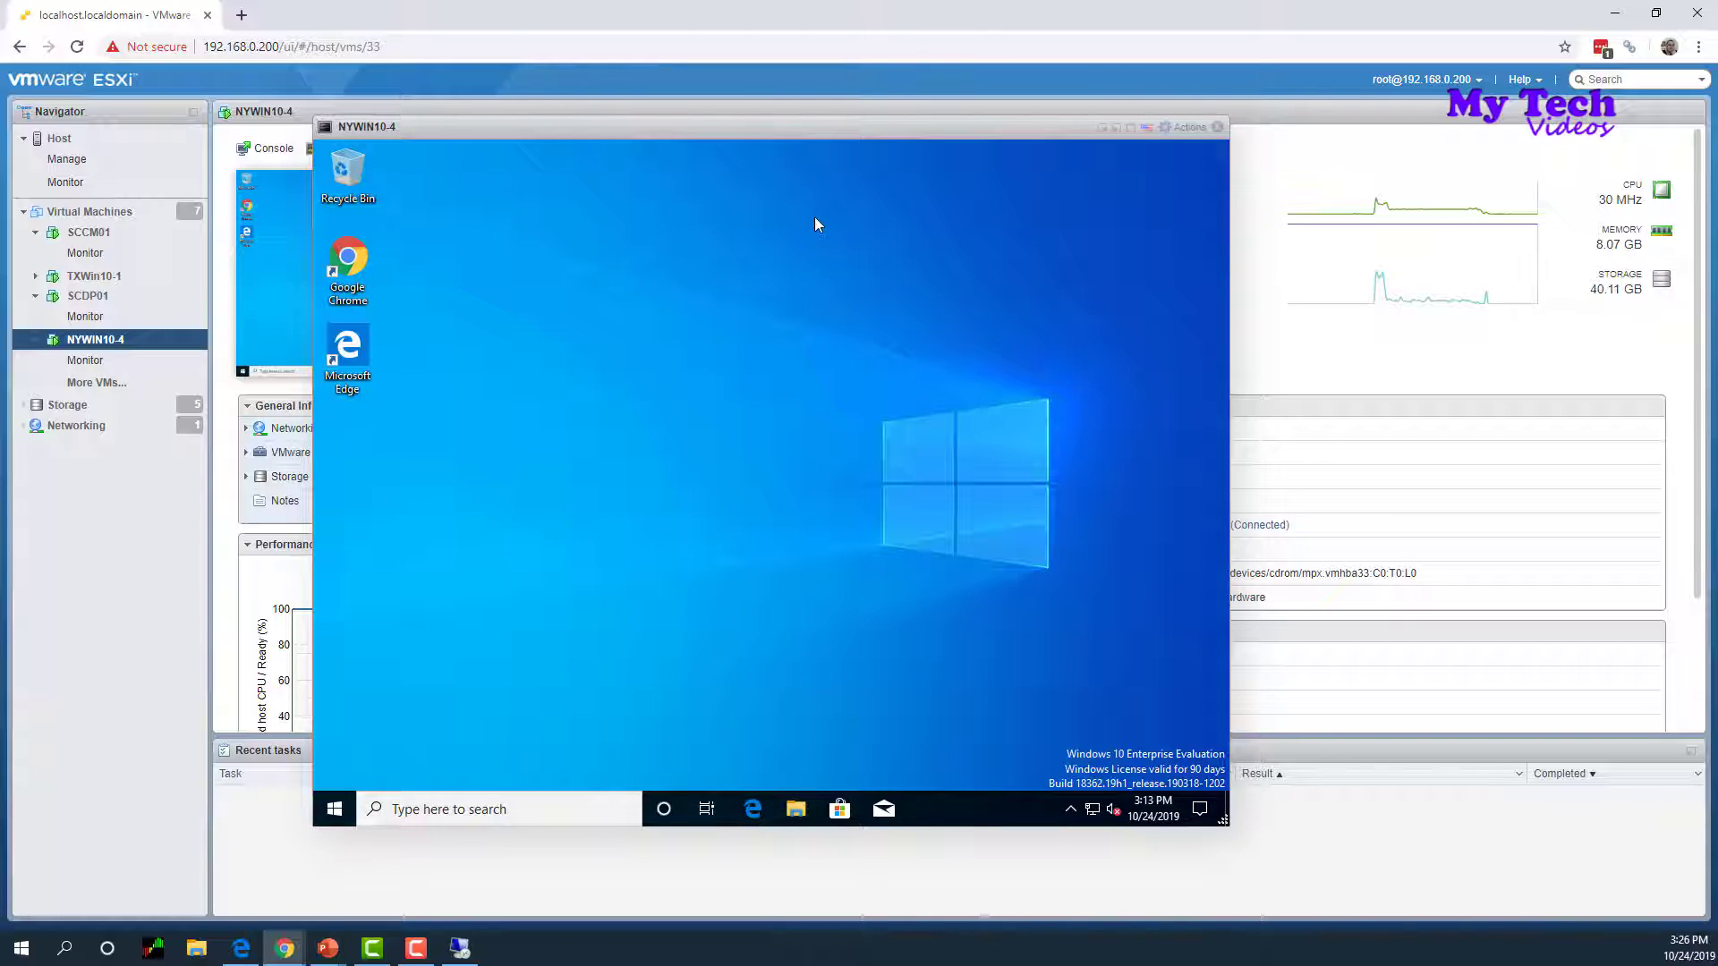
Step: Move the NYWIN10-4 console aside and open the TXWin10-1 console from the Navigator
{"action": "left_click_drag", "start_coordinate": [802, 130], "coordinate": [1213, 123]}
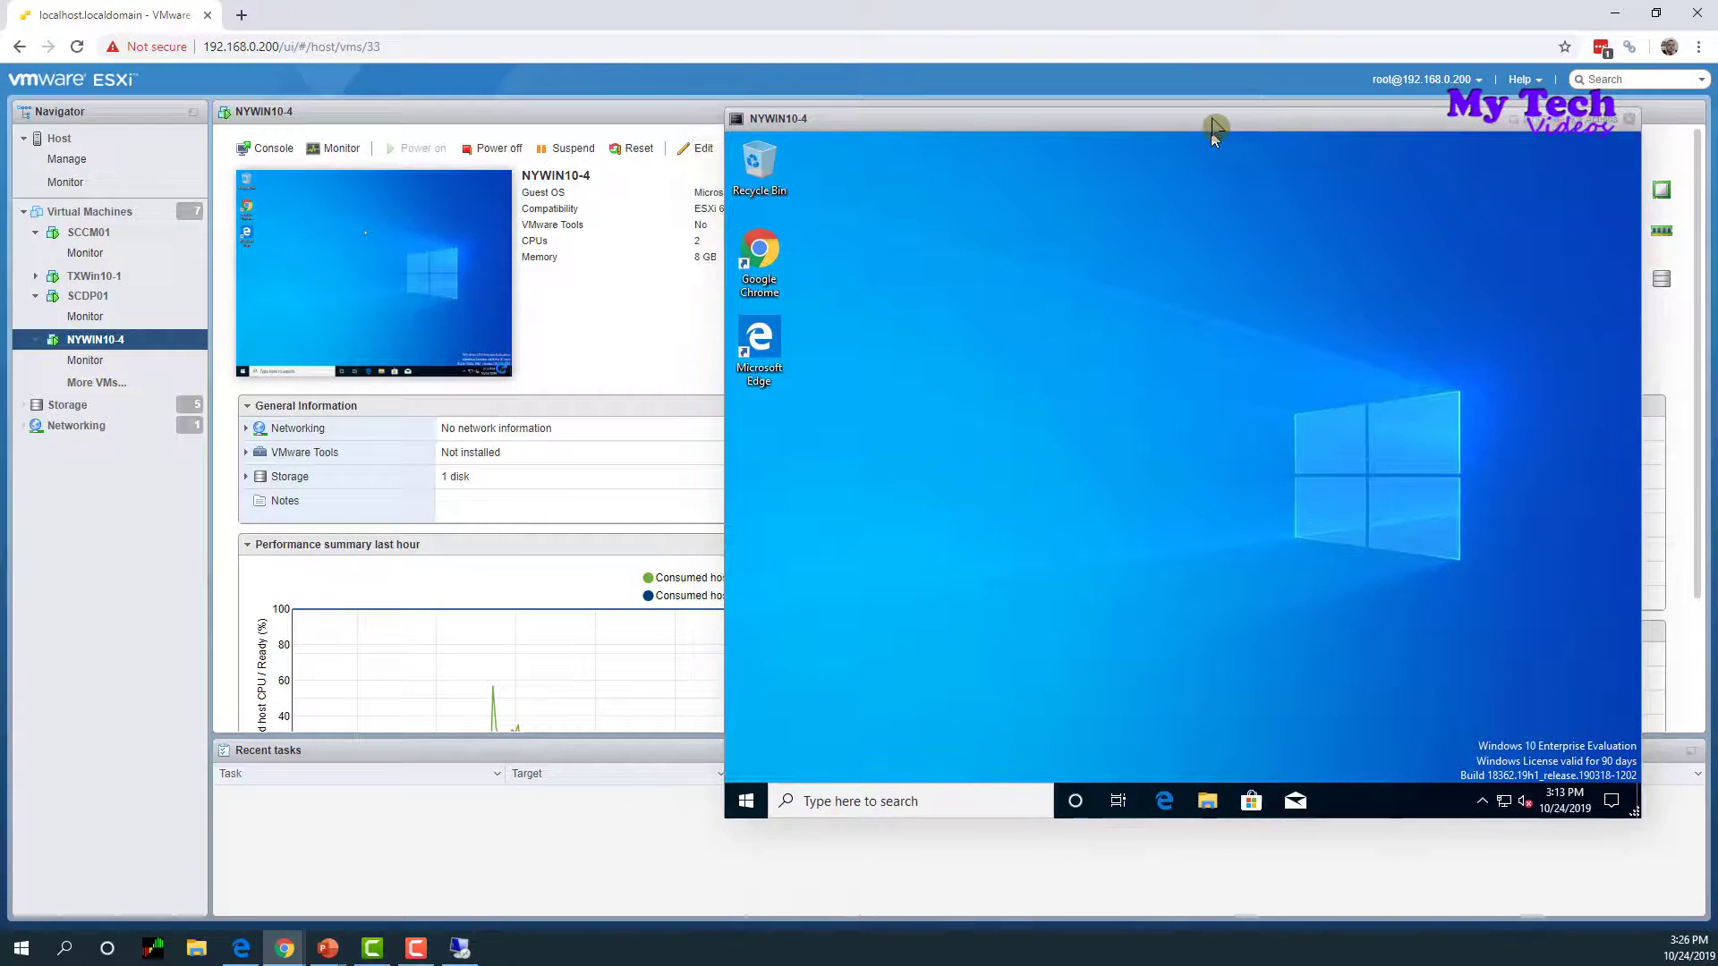
{"action": "left_click", "coordinate": [90, 277]}
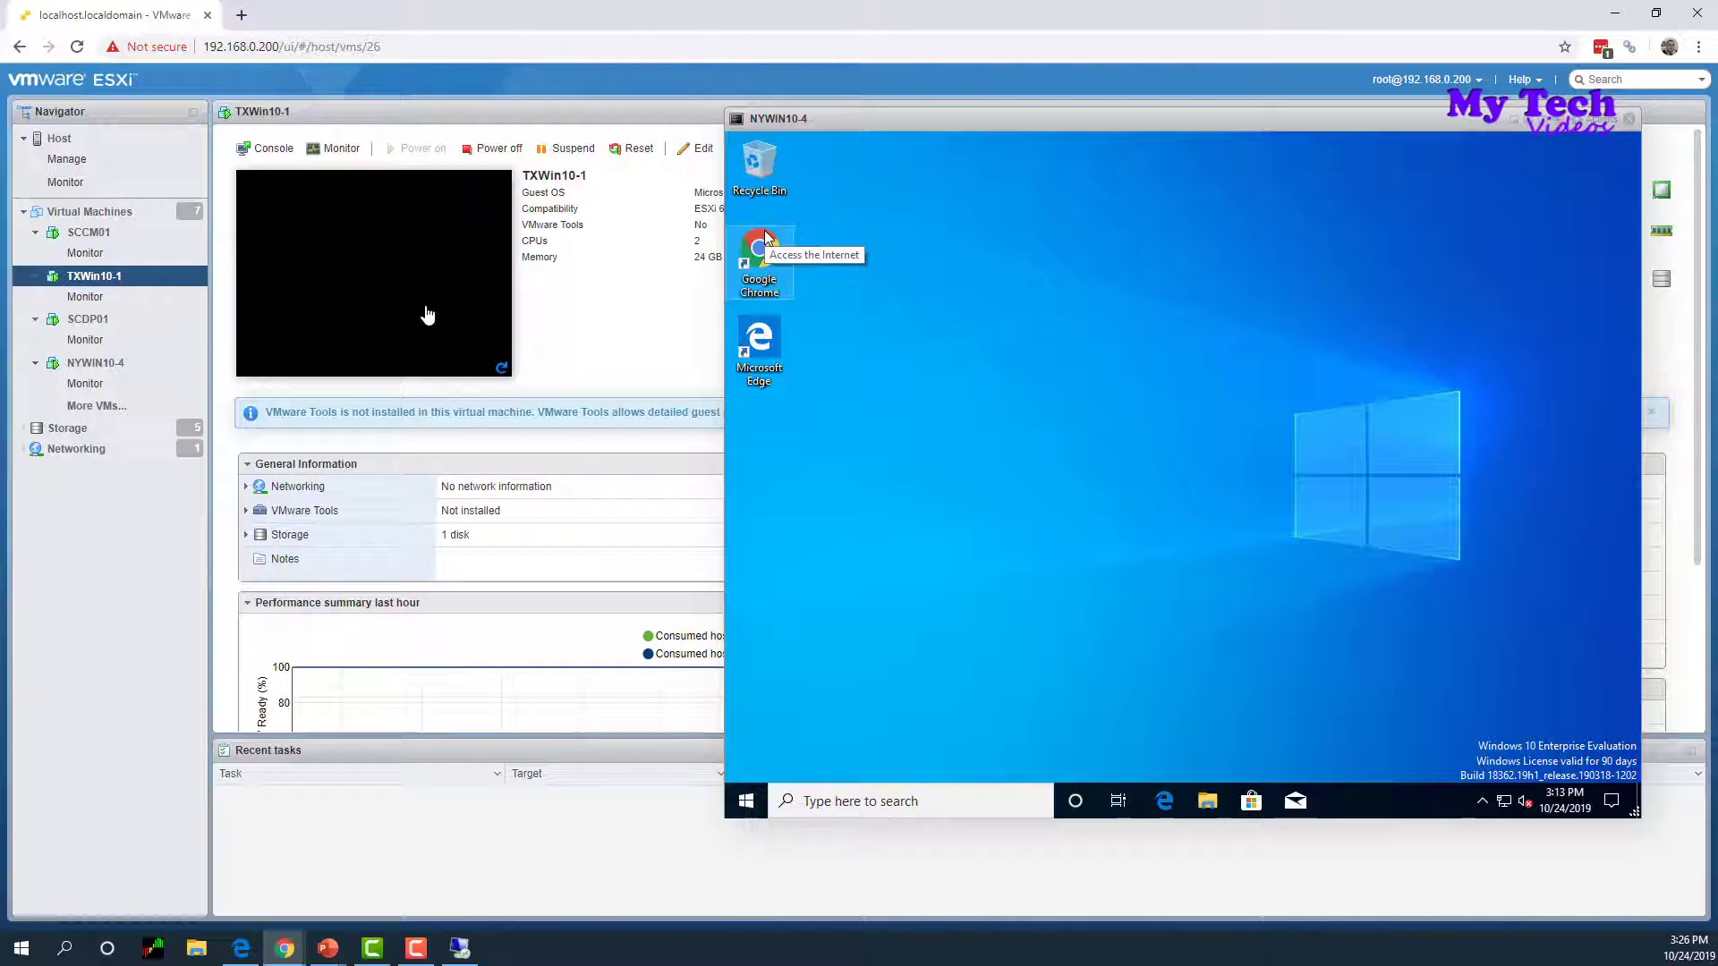
{"action": "left_click", "coordinate": [422, 315]}
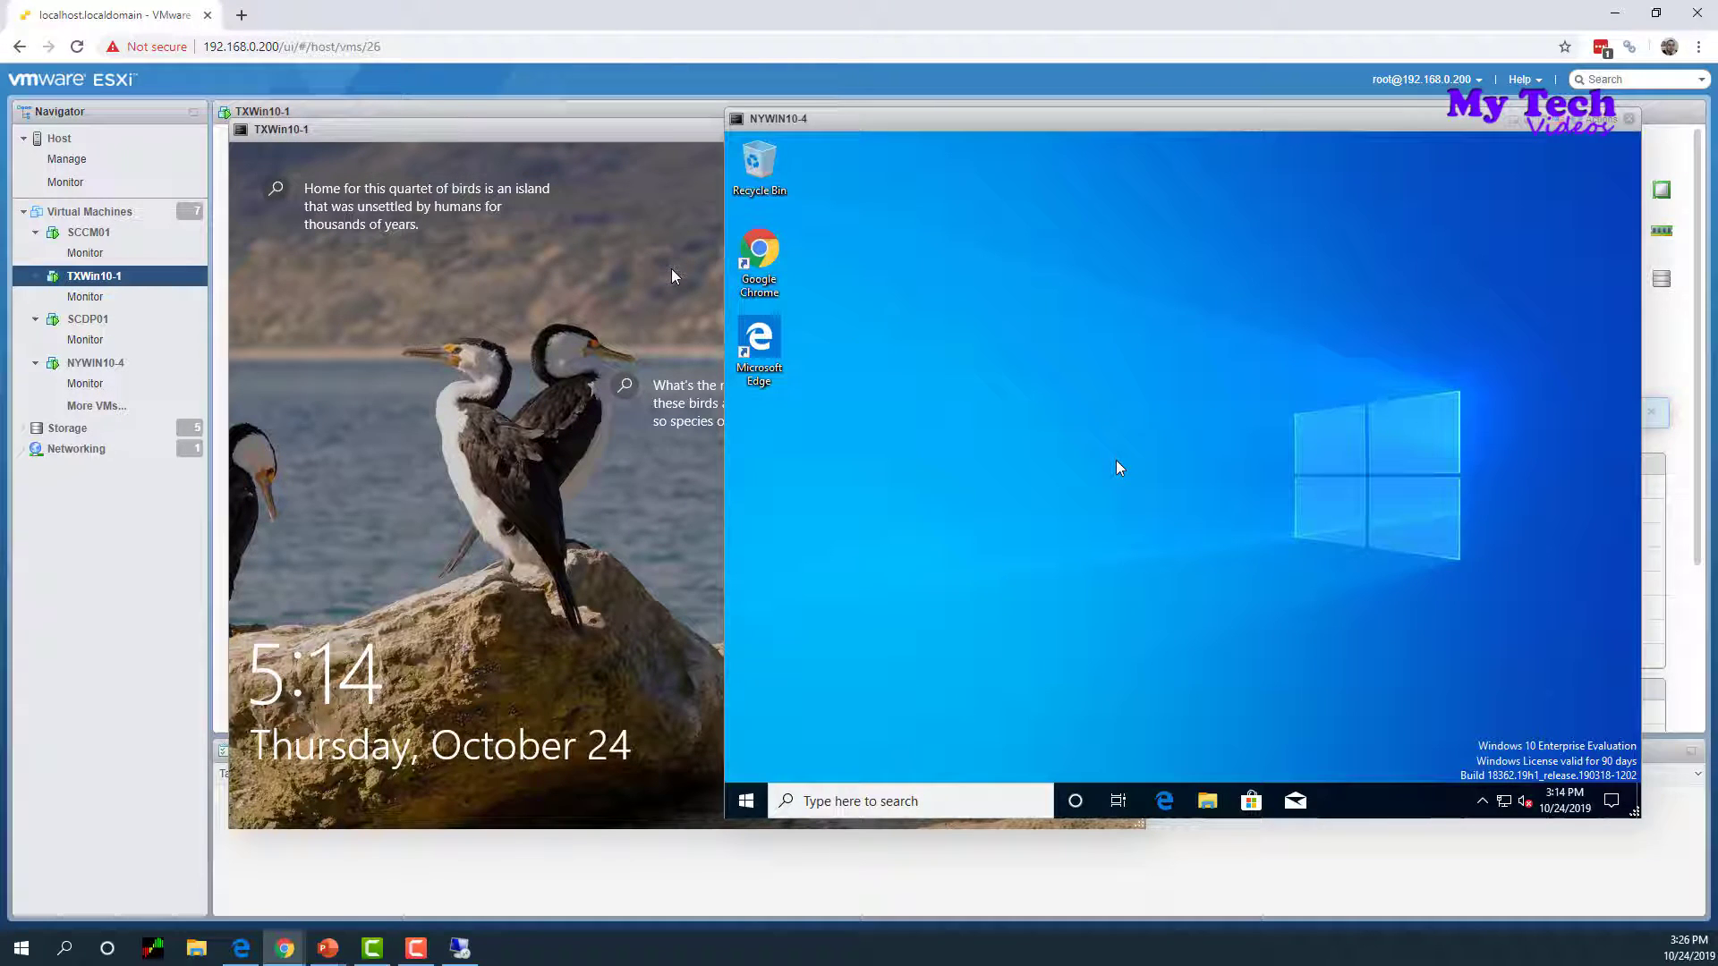
Step: Launch Remote Desktop Connection via mstsc and enter txwin10-1 as the computer
{"action": "left_click", "coordinate": [922, 799]}
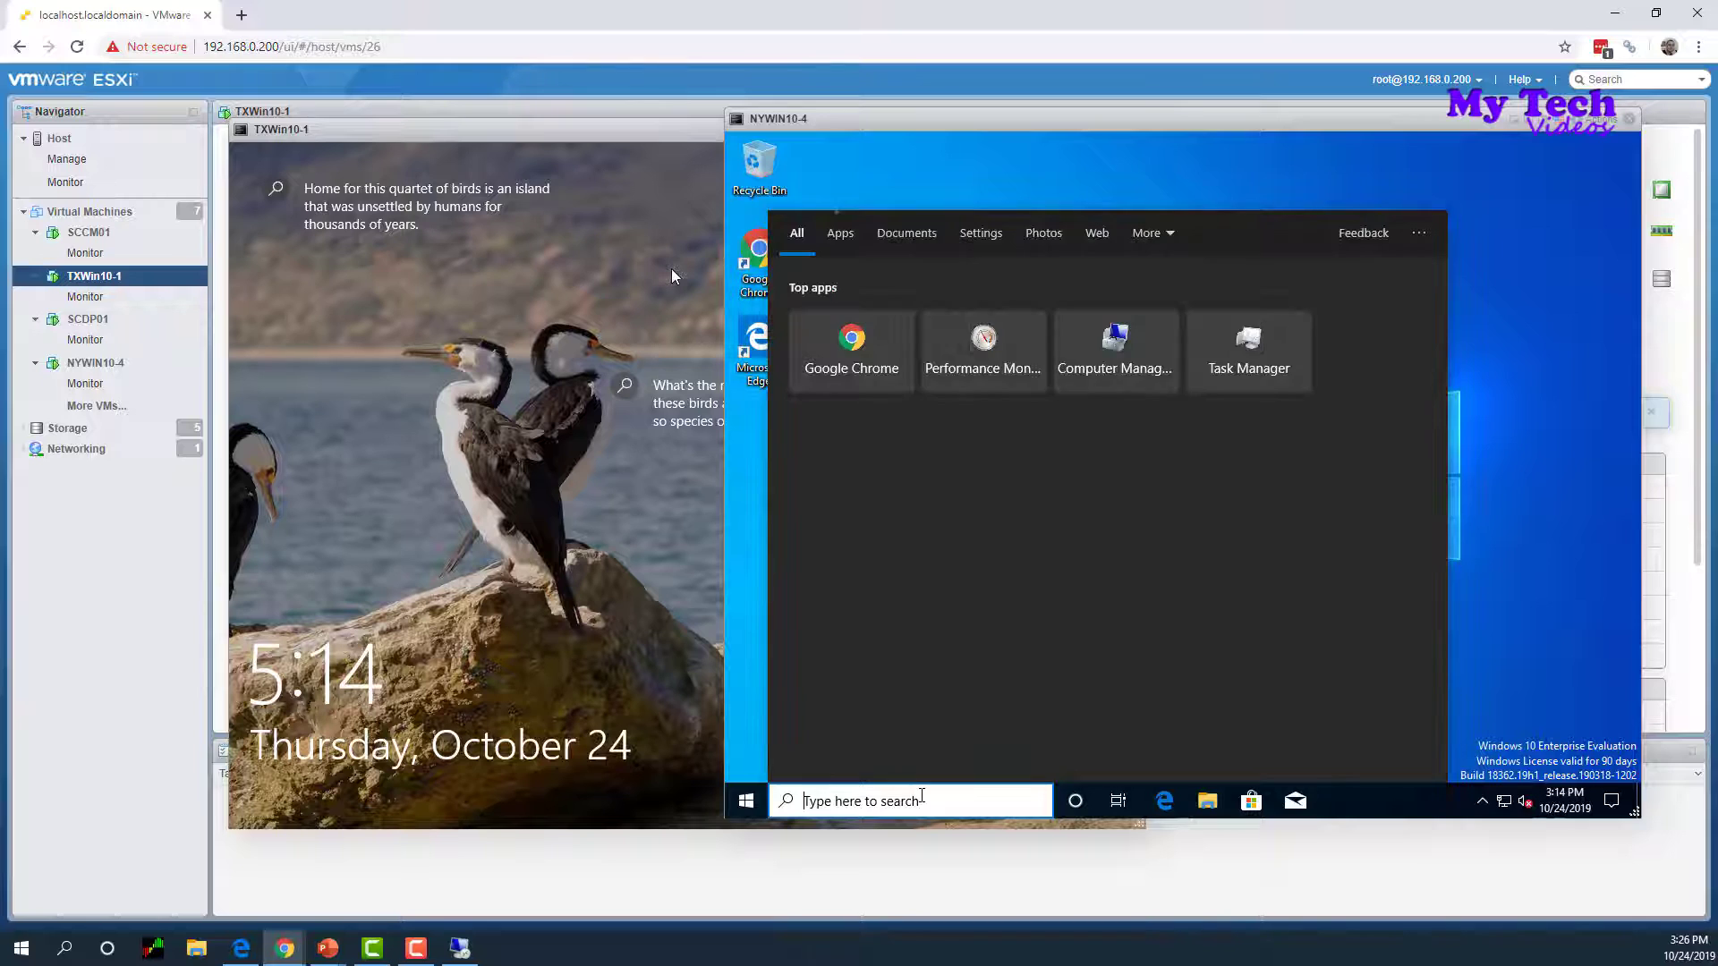
{"action": "type", "text": "mstsc"}
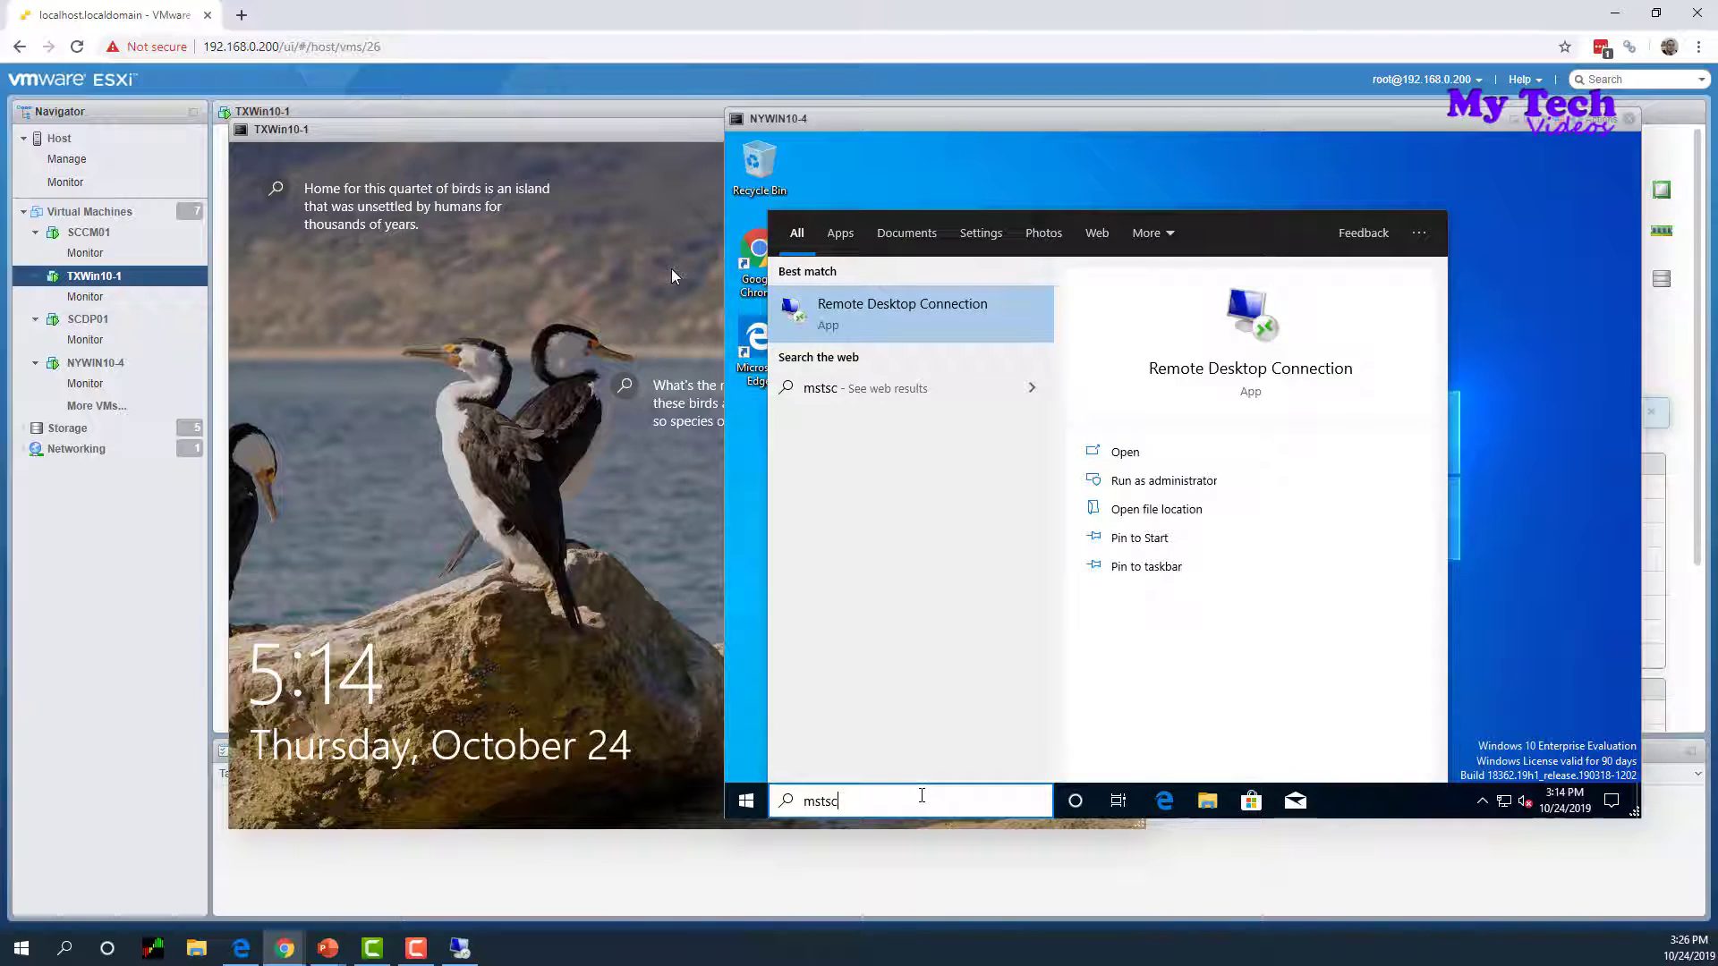
{"action": "key", "text": "Return"}
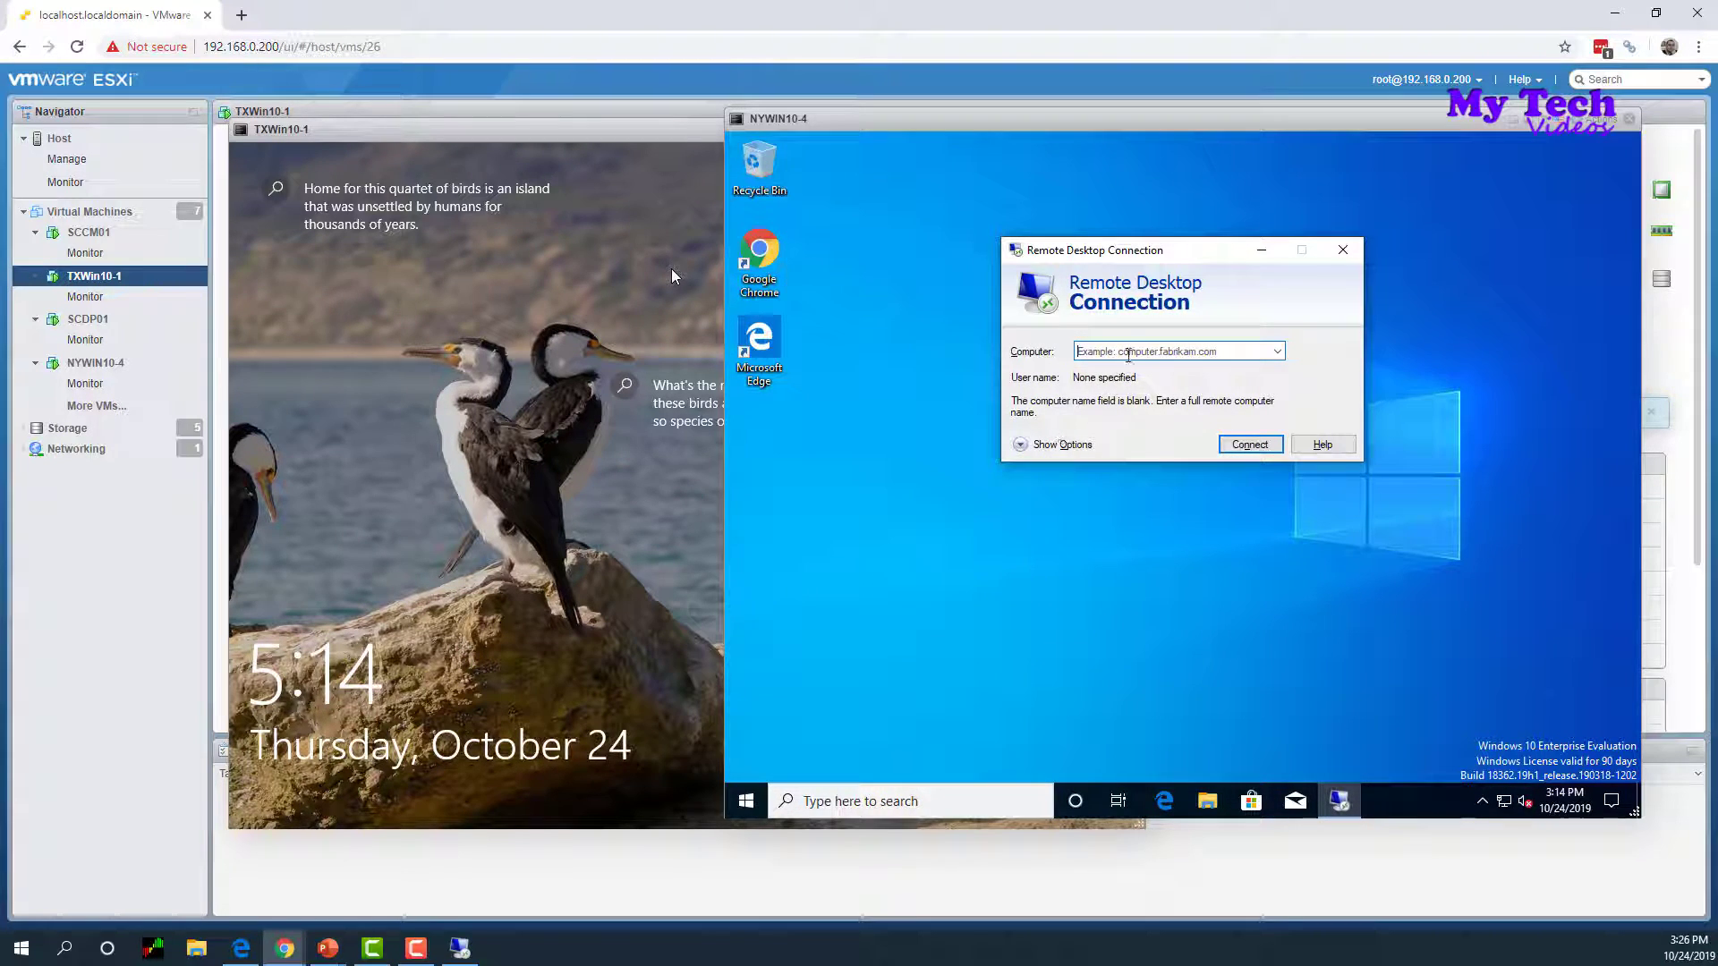
{"action": "left_click", "coordinate": [1134, 349]}
{"action": "type", "text": "t"}
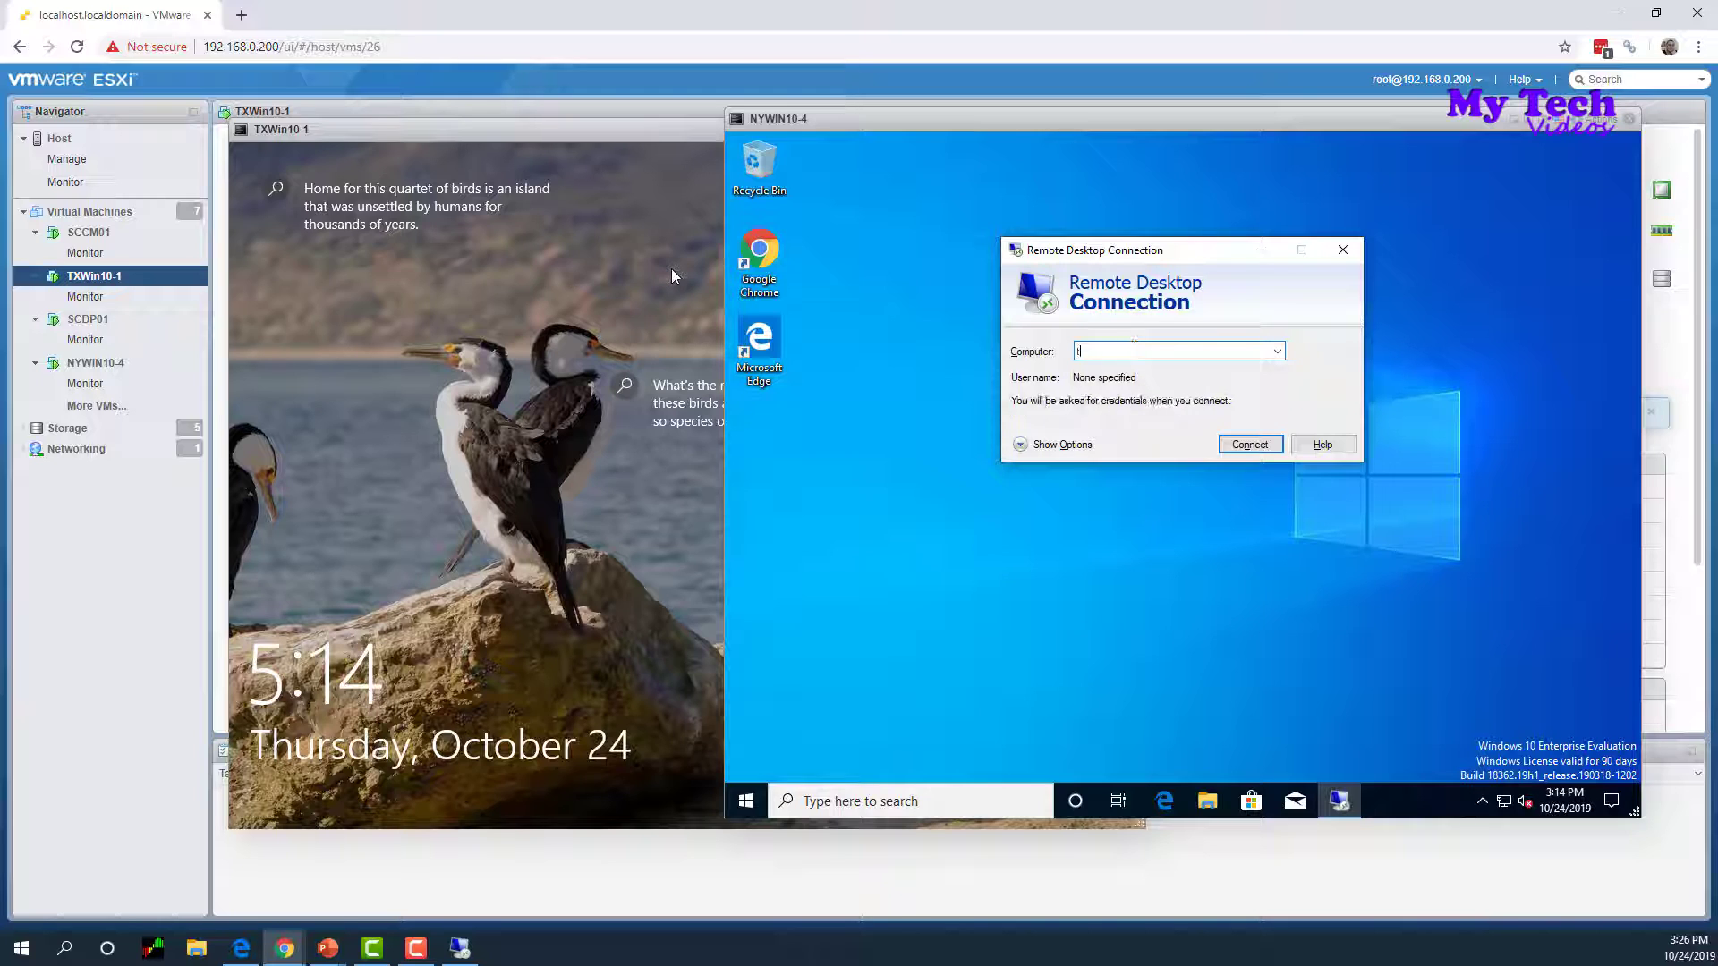
{"action": "type", "text": "xwin10-1"}
Step: Connect as the new user with the password and dismiss the not-authorized-for-remote-login error
{"action": "left_click", "coordinate": [1264, 448]}
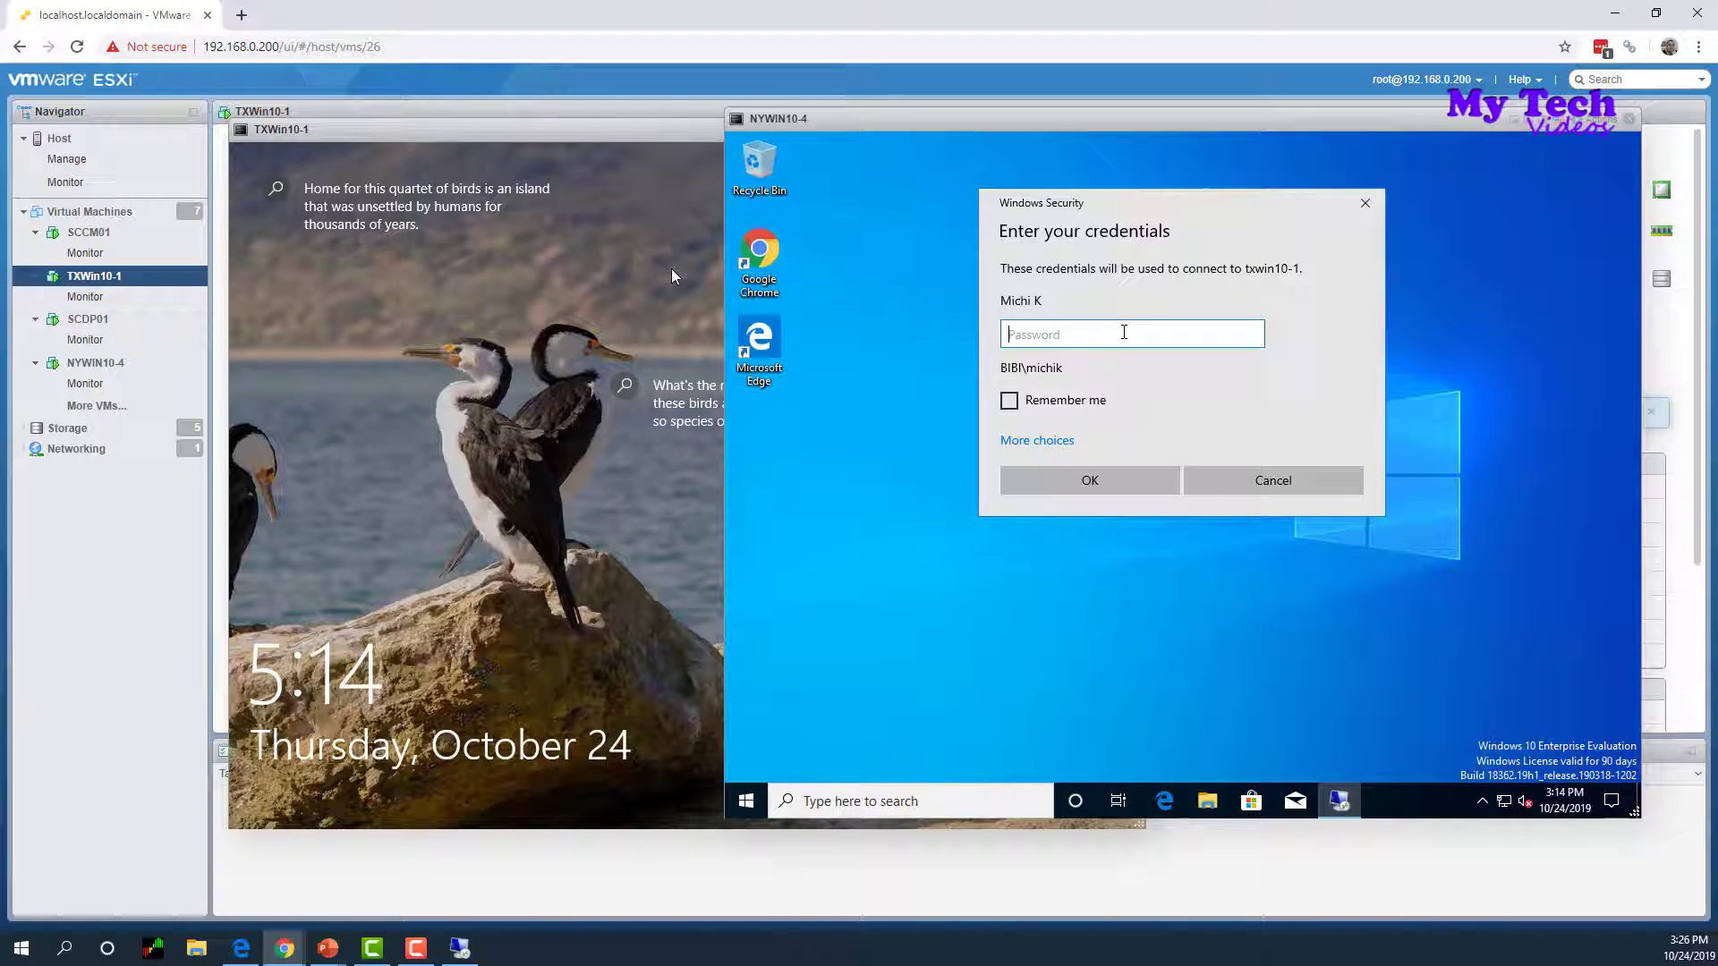
{"action": "type", "text": "•••••••••"}
{"action": "left_click", "coordinate": [1100, 483]}
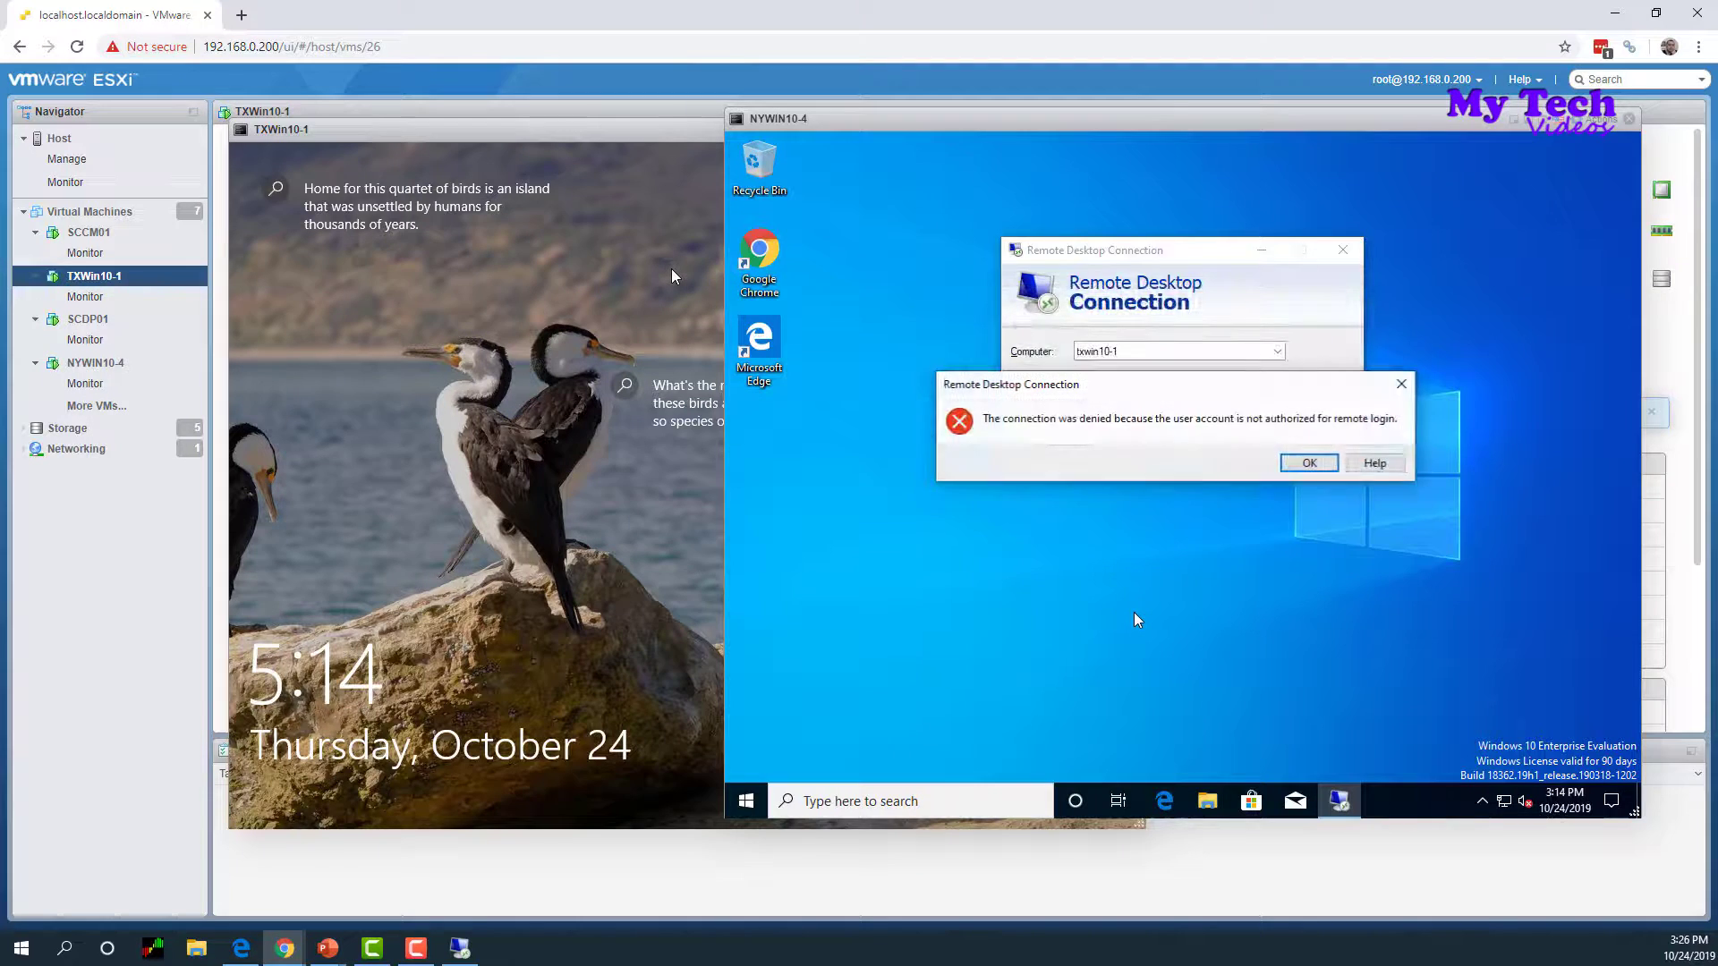
{"action": "left_click_drag", "start_coordinate": [1212, 394], "coordinate": [1158, 517]}
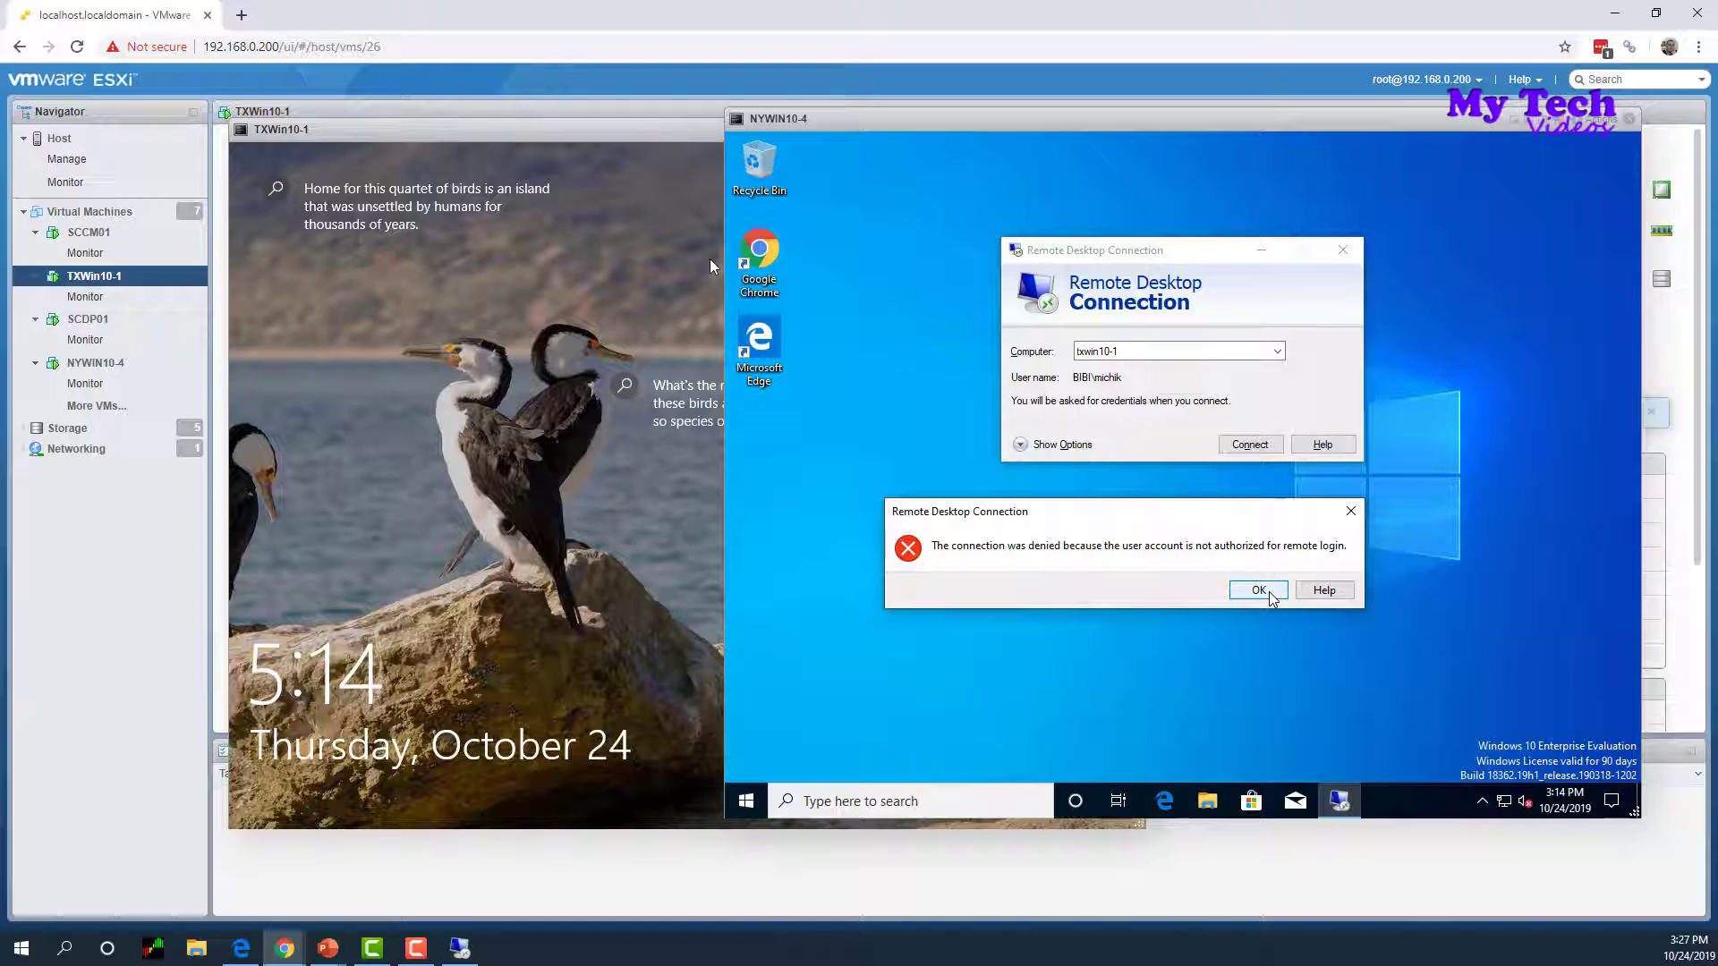
{"action": "left_click", "coordinate": [1259, 590]}
{"action": "left_click", "coordinate": [1258, 590]}
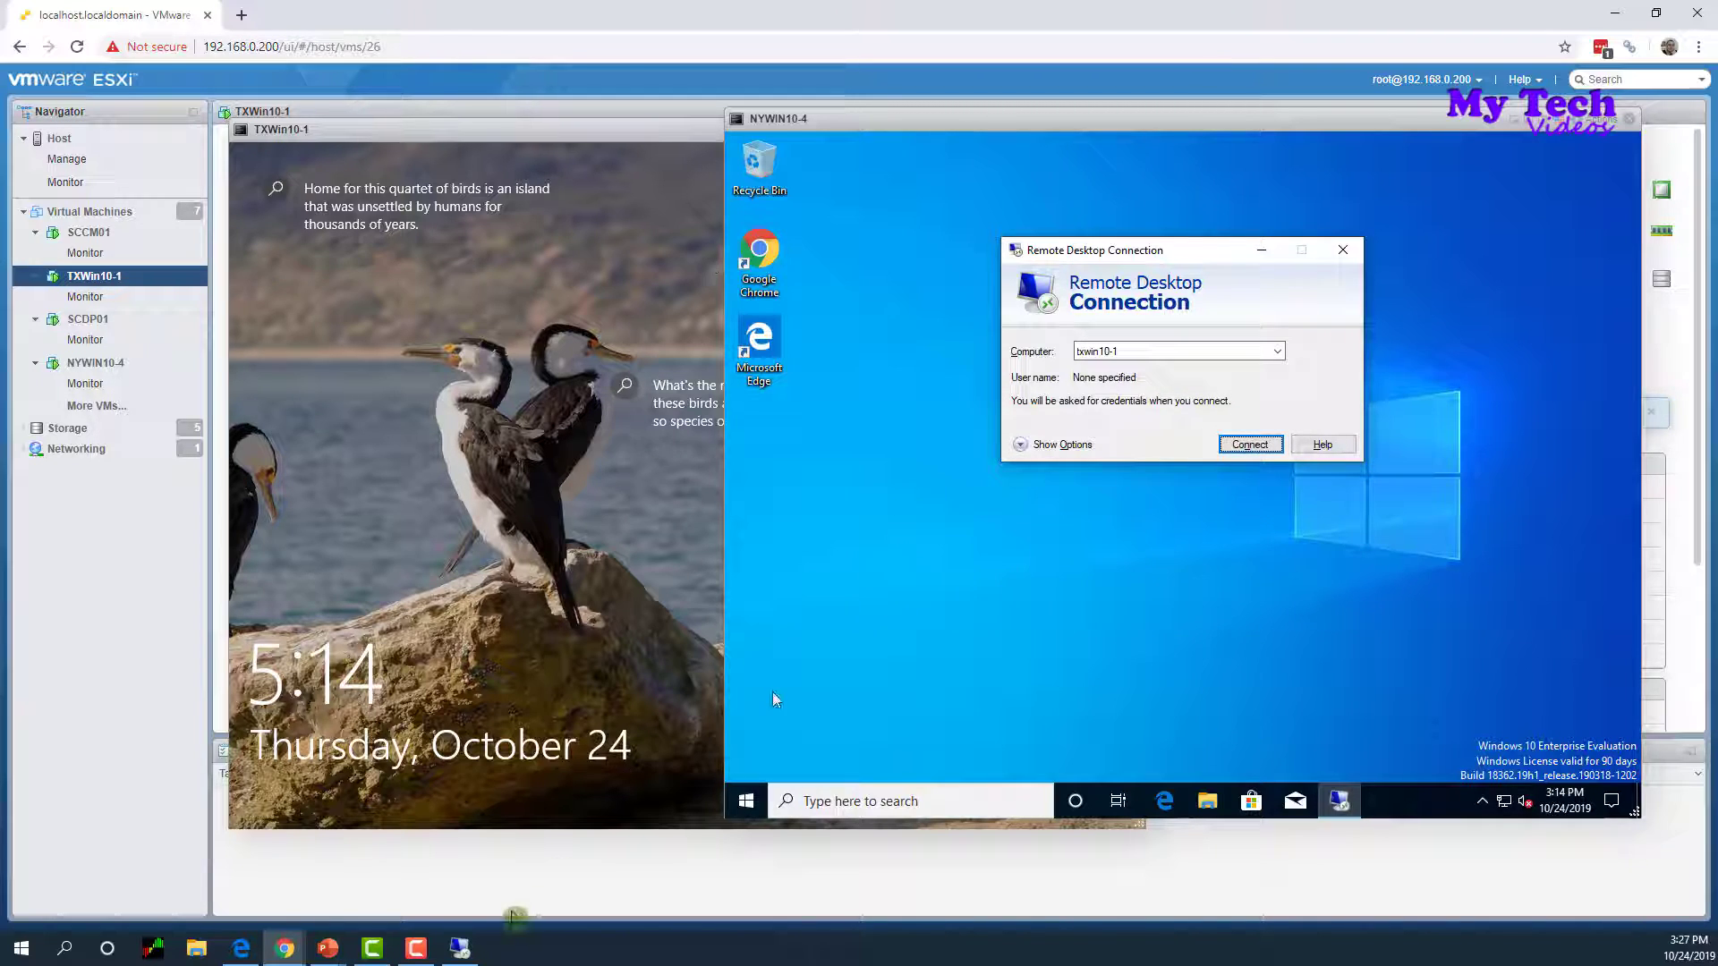
{"action": "mouse_move", "coordinate": [459, 948]}
{"action": "left_click", "coordinate": [535, 890]}
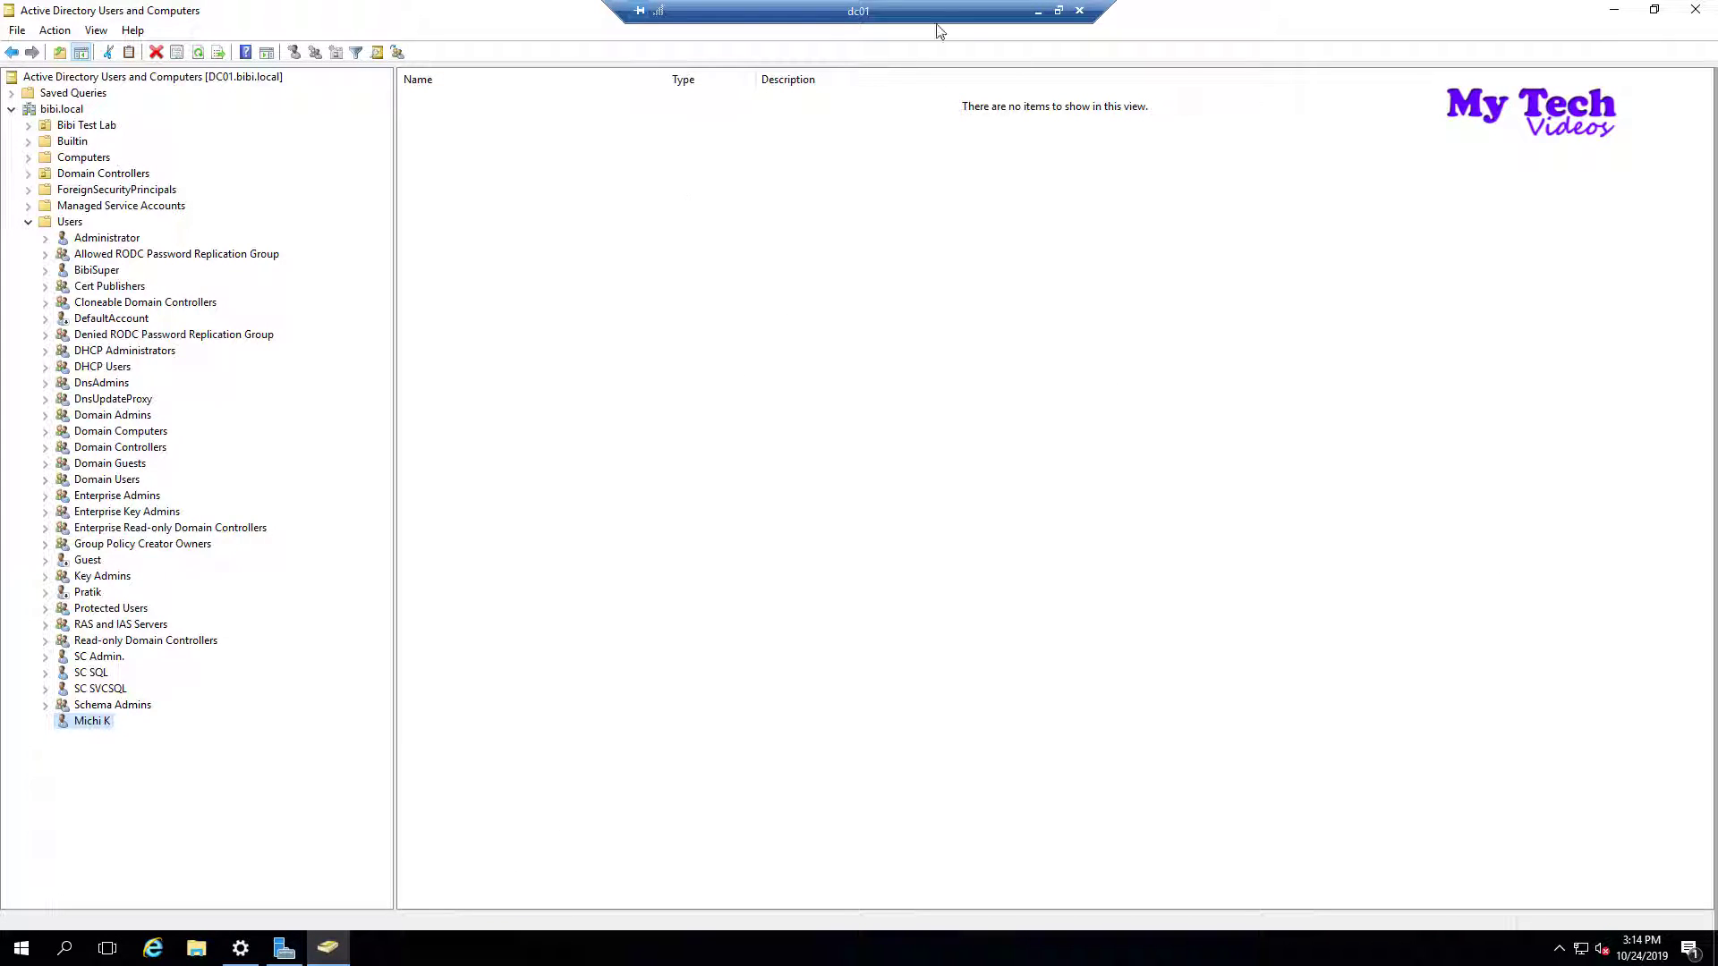
Step: Add Domain Admins to the new user's Member Of groups in Properties, then apply and close
{"action": "right_click", "coordinate": [101, 721]}
{"action": "left_click", "coordinate": [152, 680]}
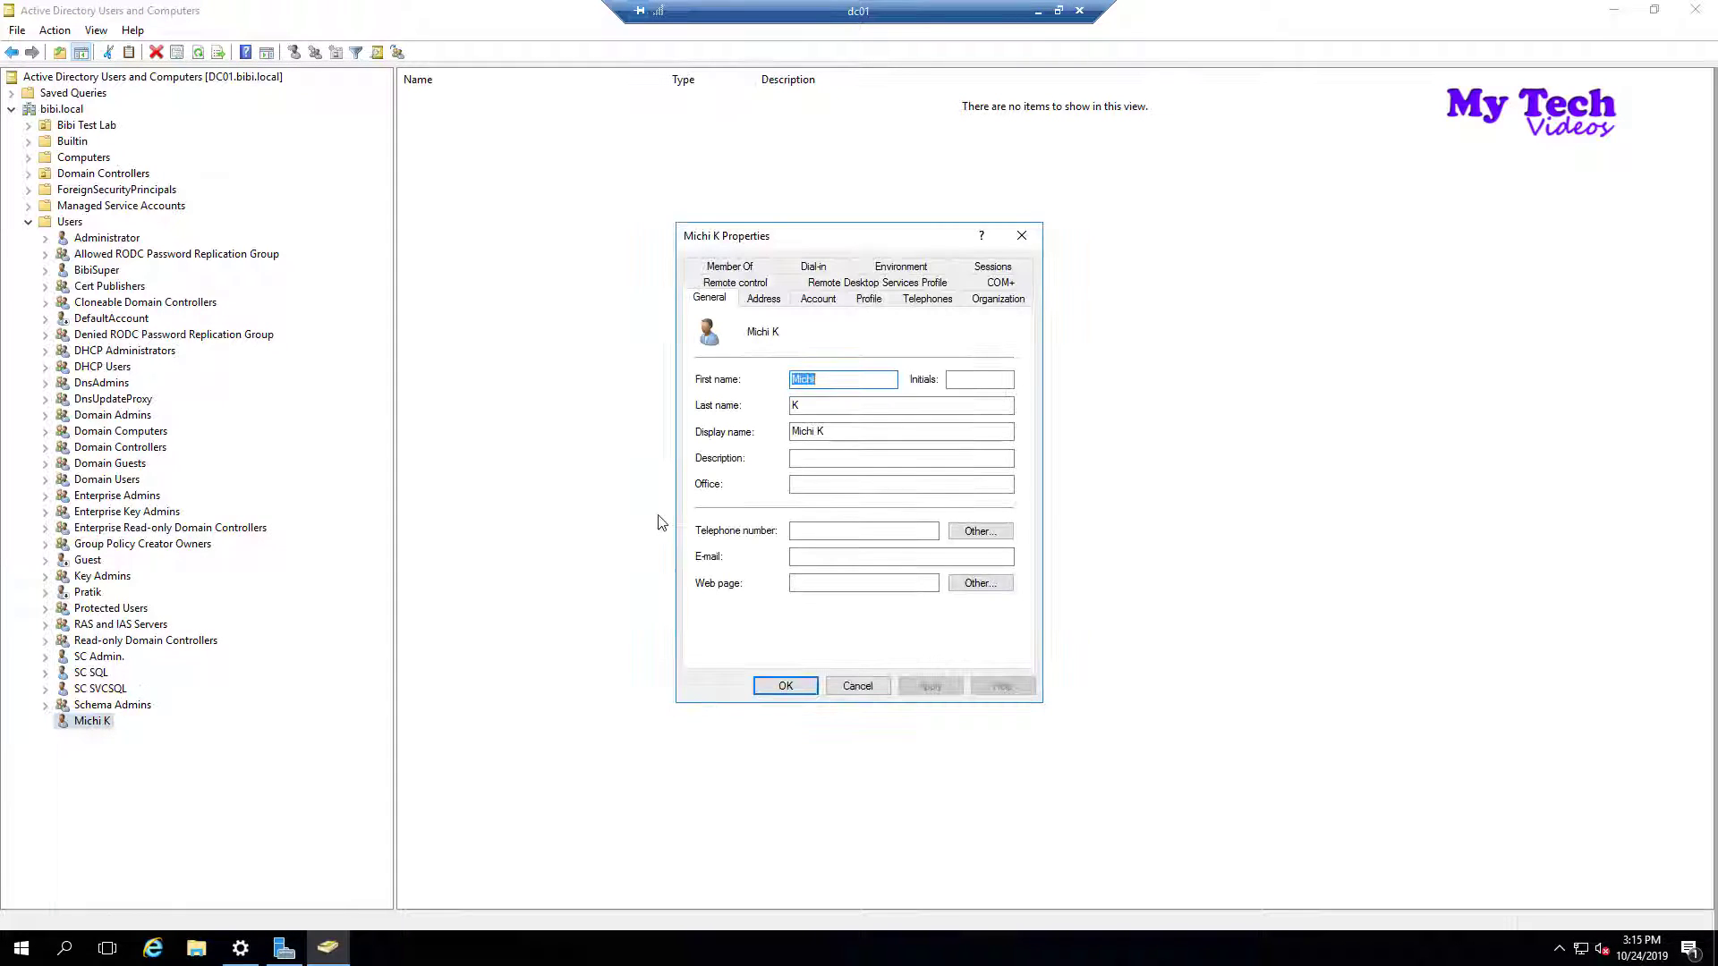
{"action": "left_click", "coordinate": [730, 267]}
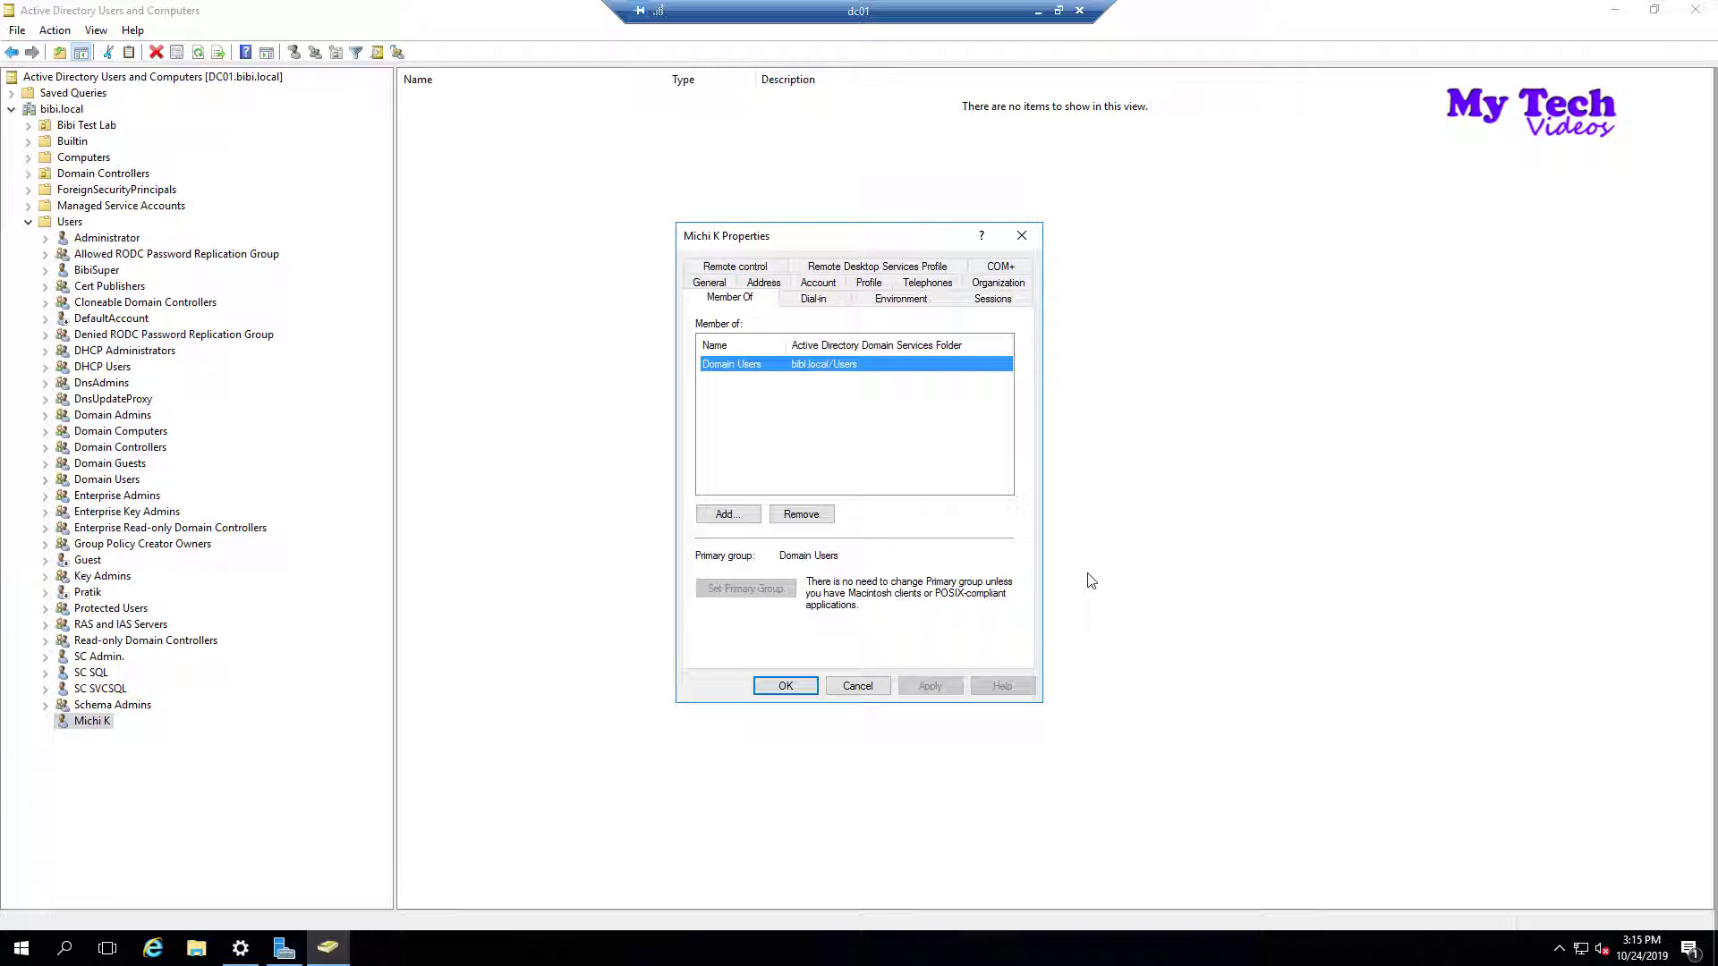
{"action": "left_click", "coordinate": [746, 517]}
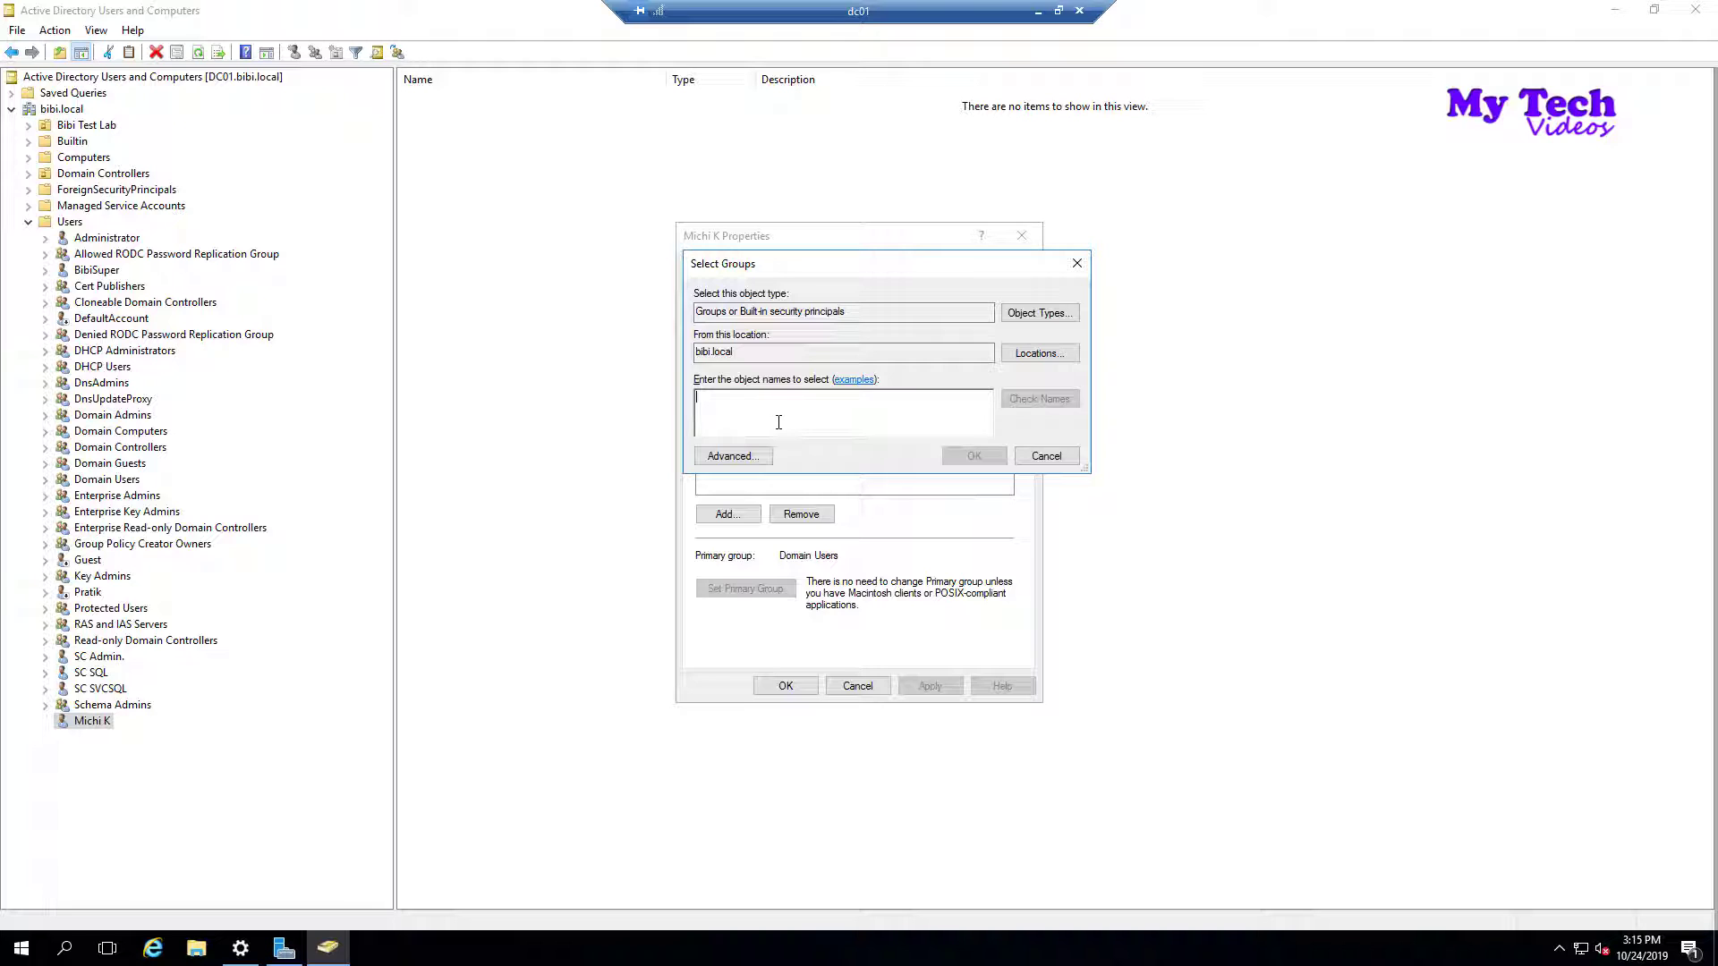
{"action": "type", "text": "domain"}
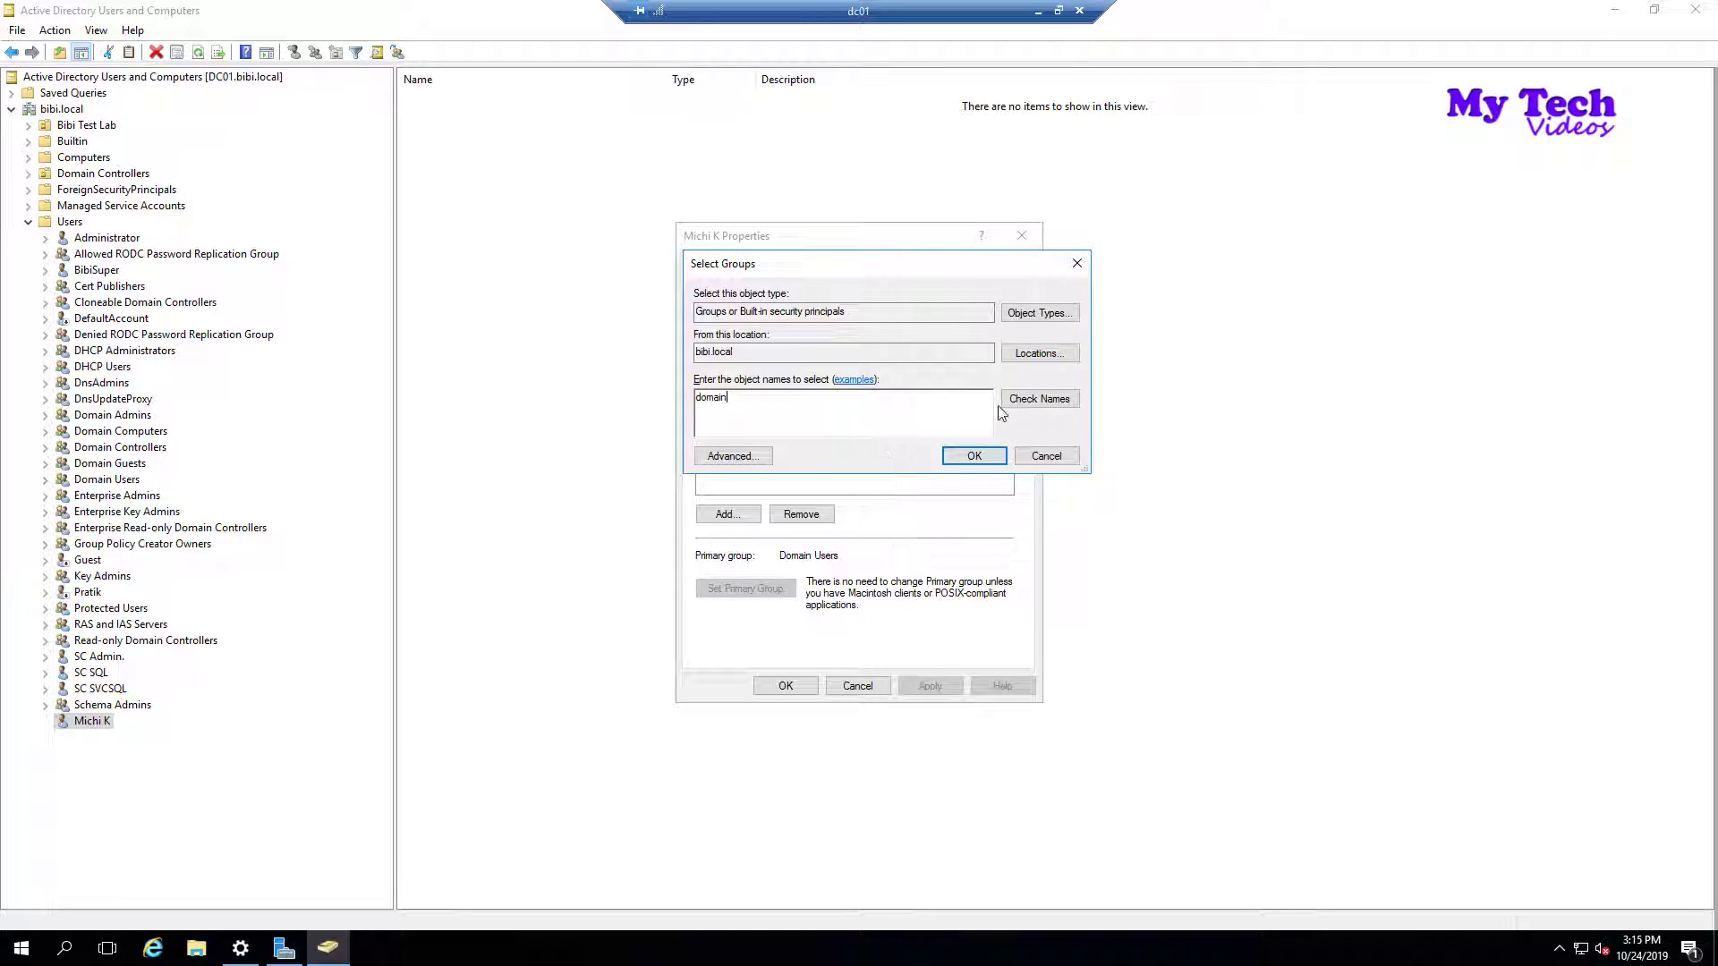
{"action": "left_click", "coordinate": [1020, 404]}
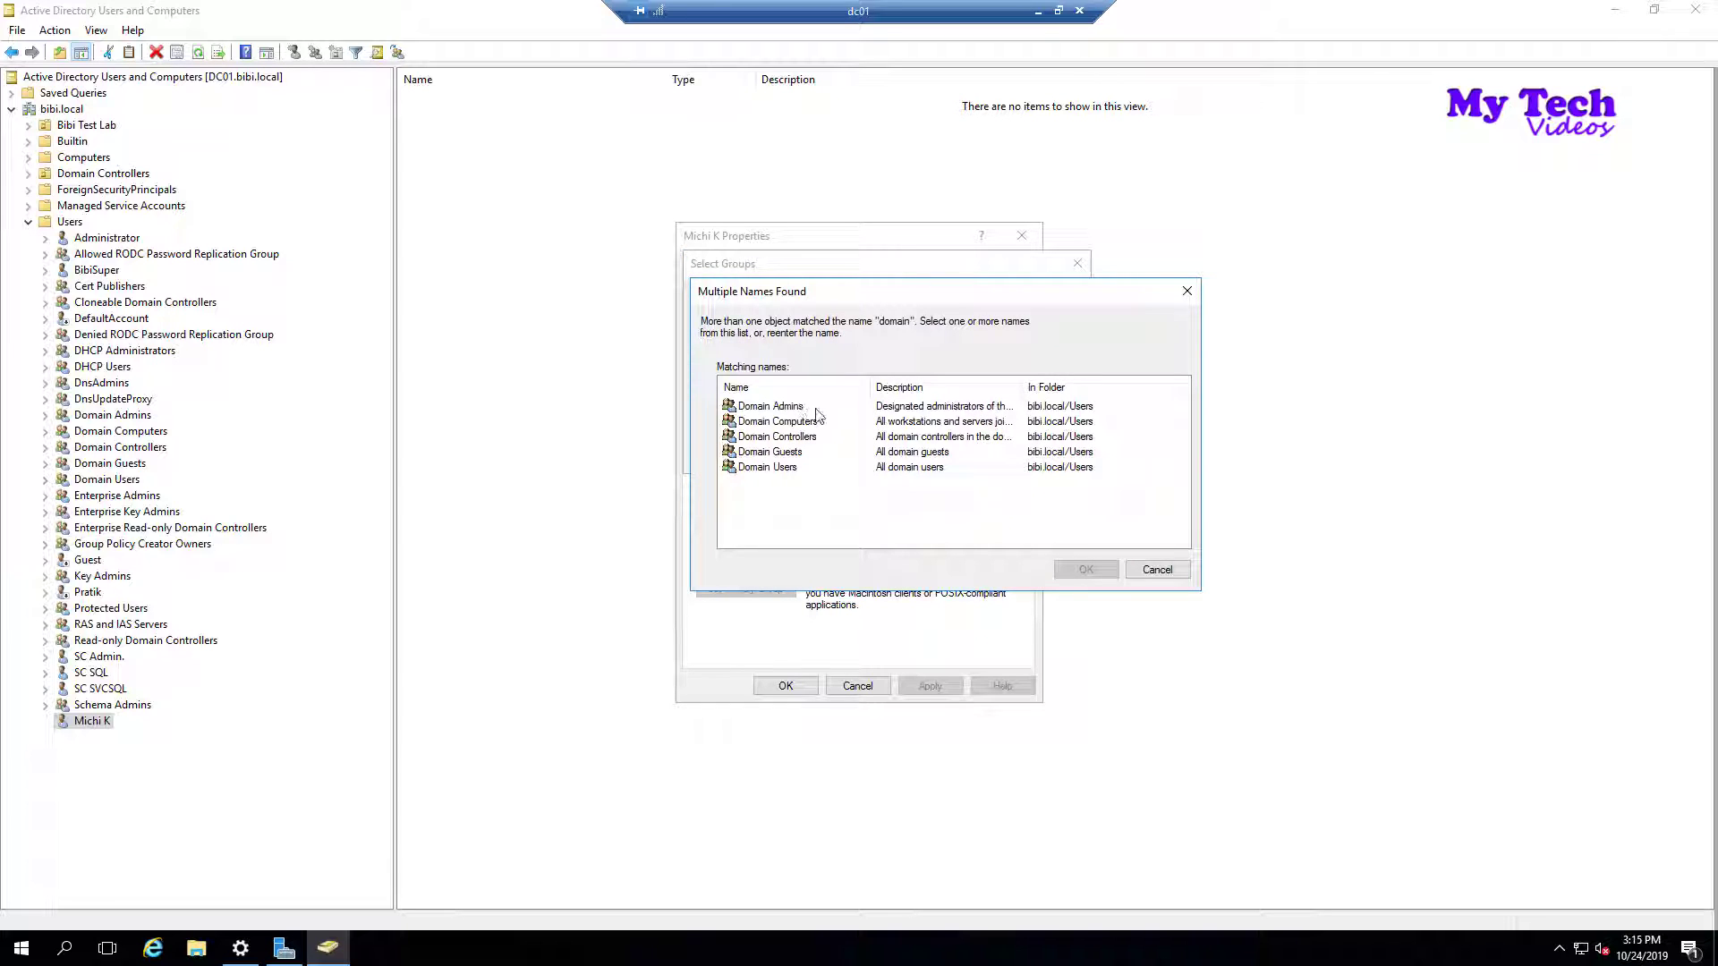
{"action": "left_click", "coordinate": [814, 409]}
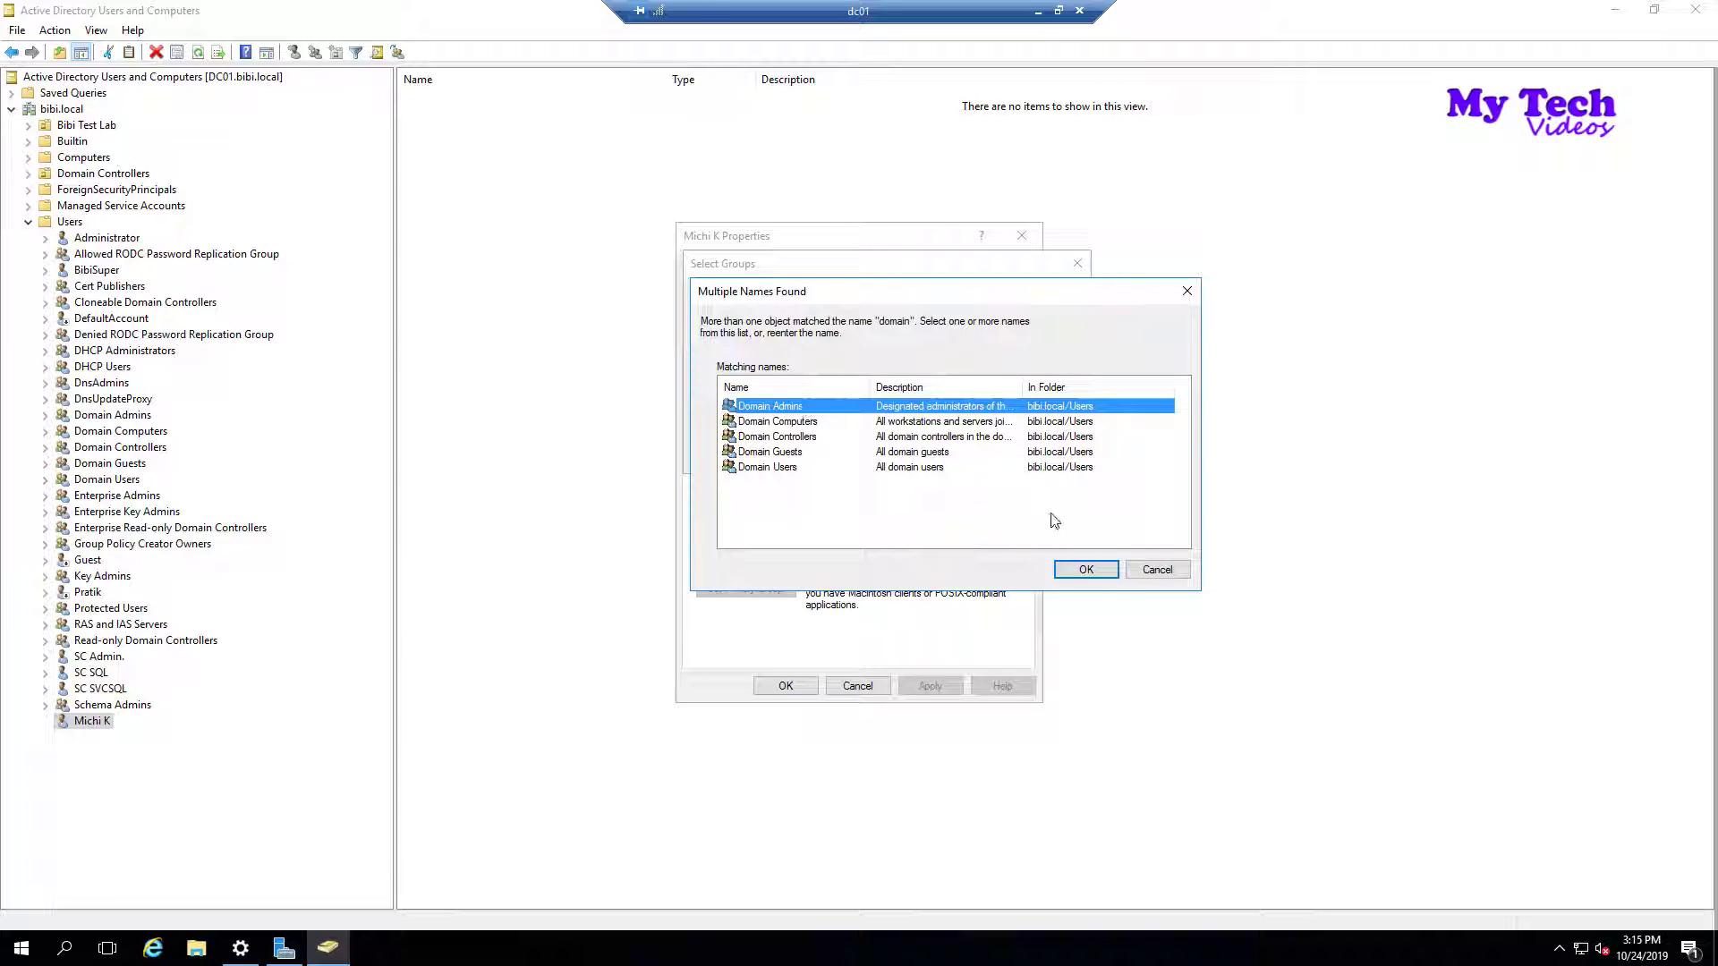
{"action": "left_click", "coordinate": [1079, 568]}
{"action": "left_click", "coordinate": [964, 457]}
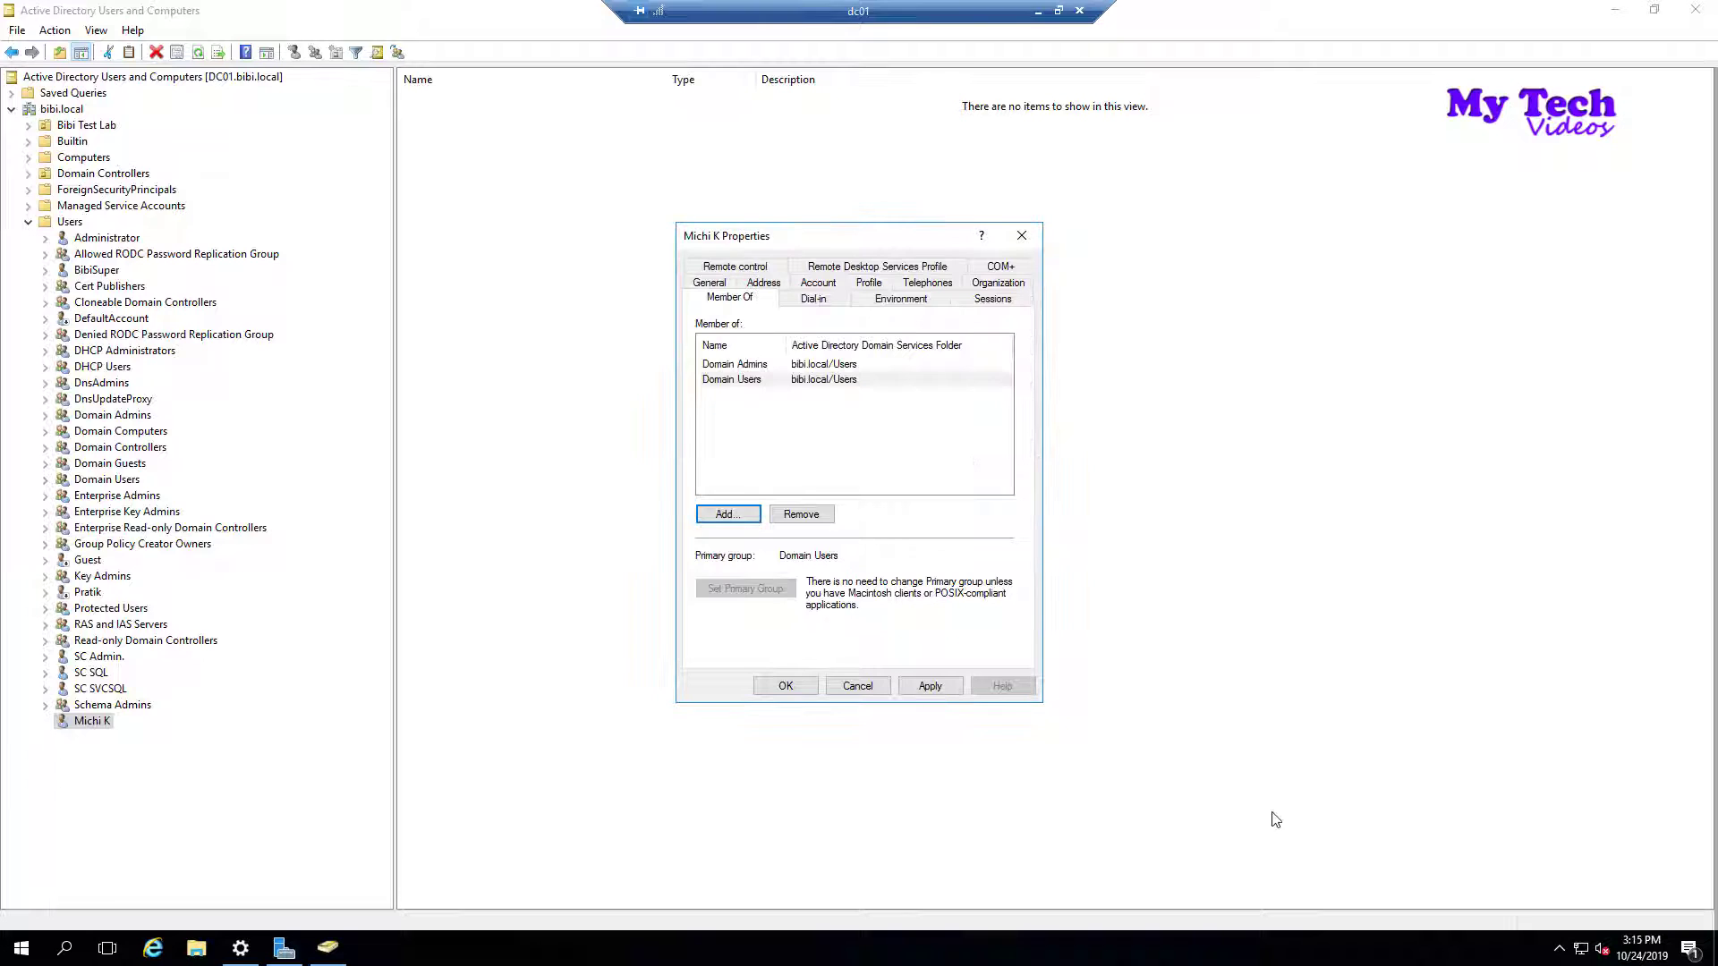
{"action": "left_click", "coordinate": [930, 686]}
{"action": "left_click", "coordinate": [785, 687]}
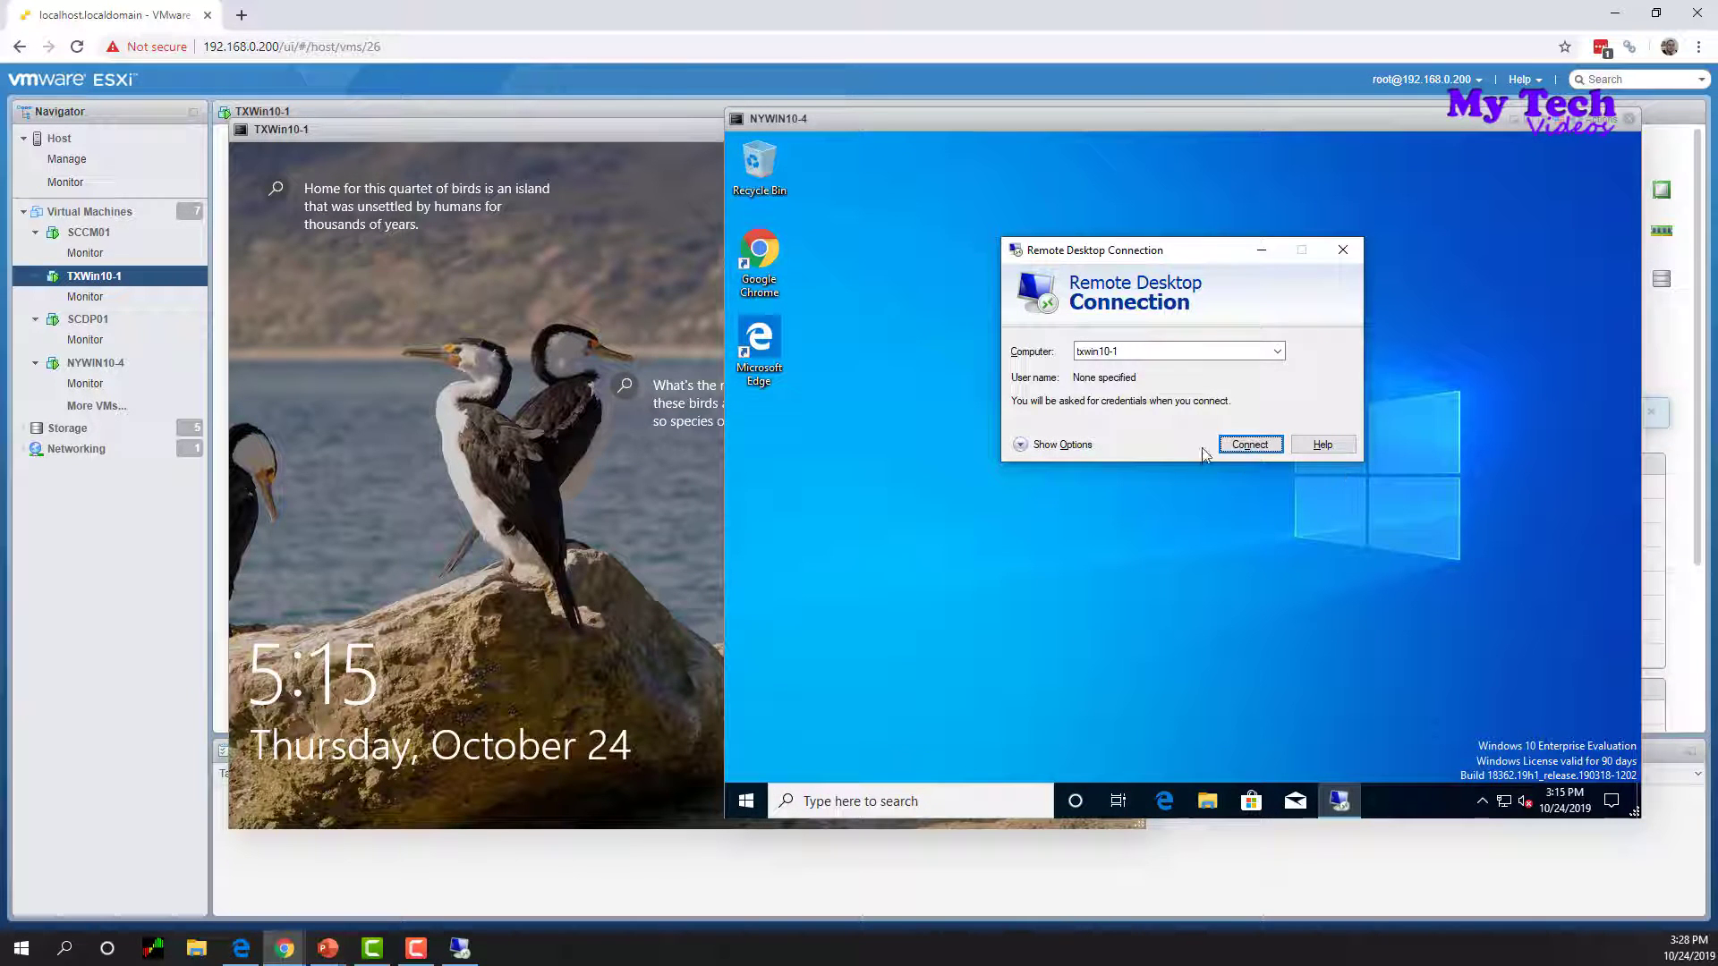
Step: Reconnect to txwin10-1 as the new user with the account password
{"action": "left_click", "coordinate": [1239, 443]}
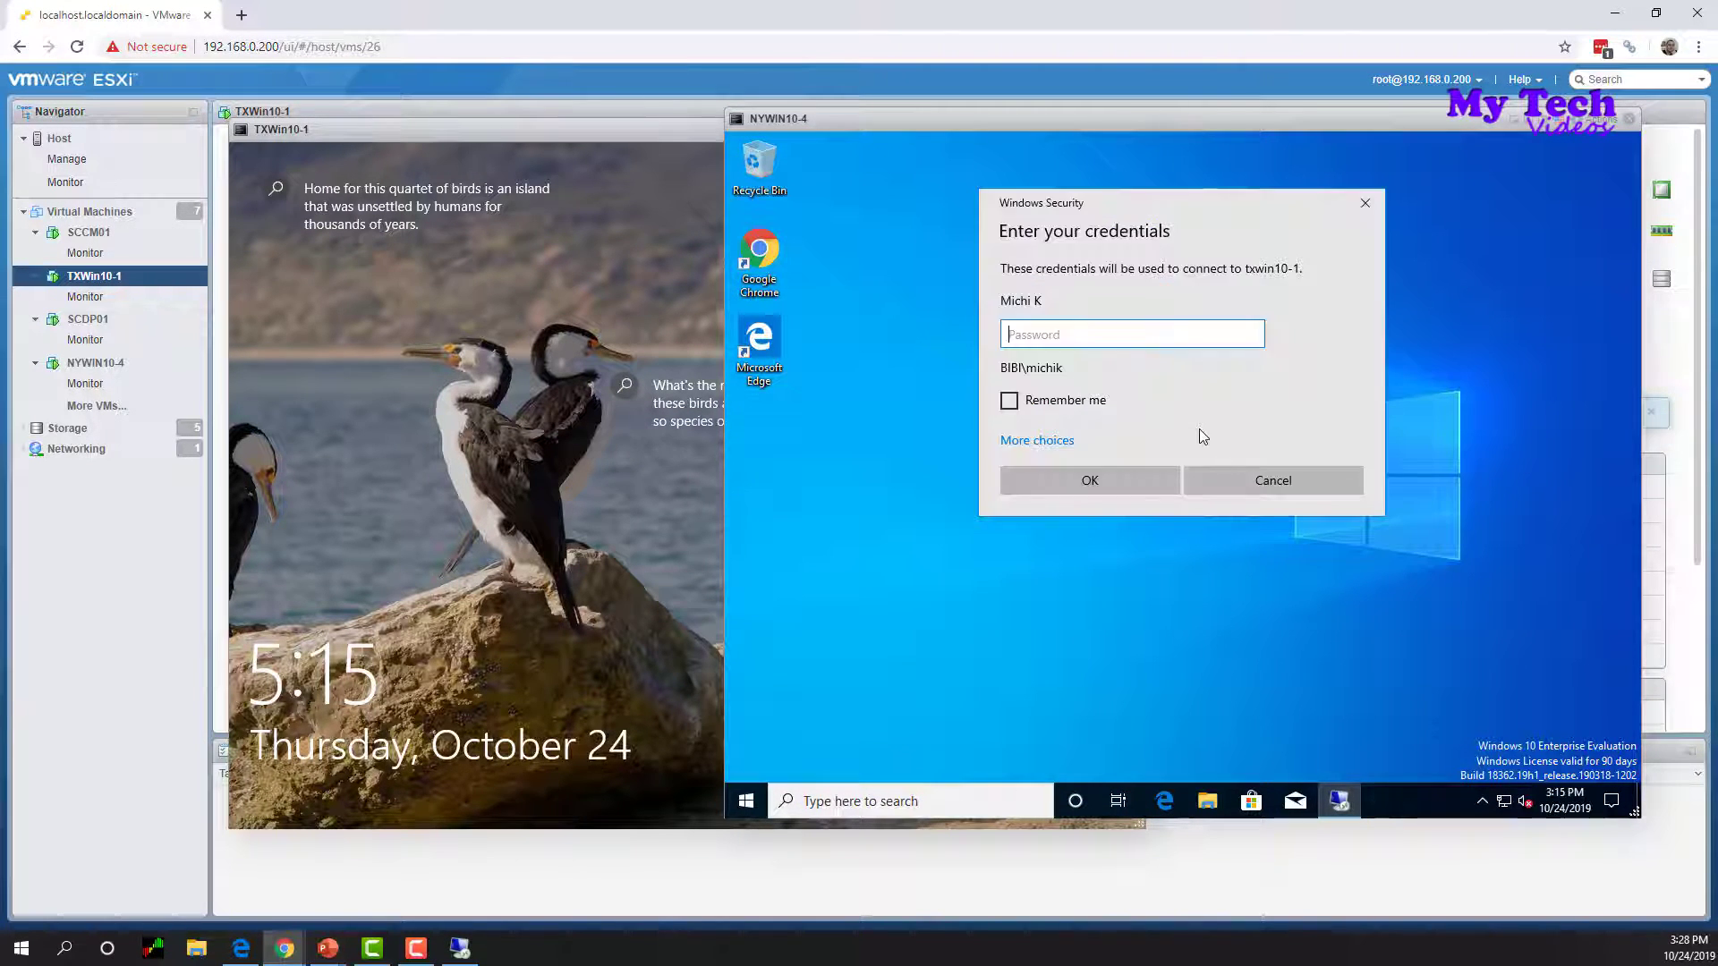
{"action": "type", "text": "Password123"}
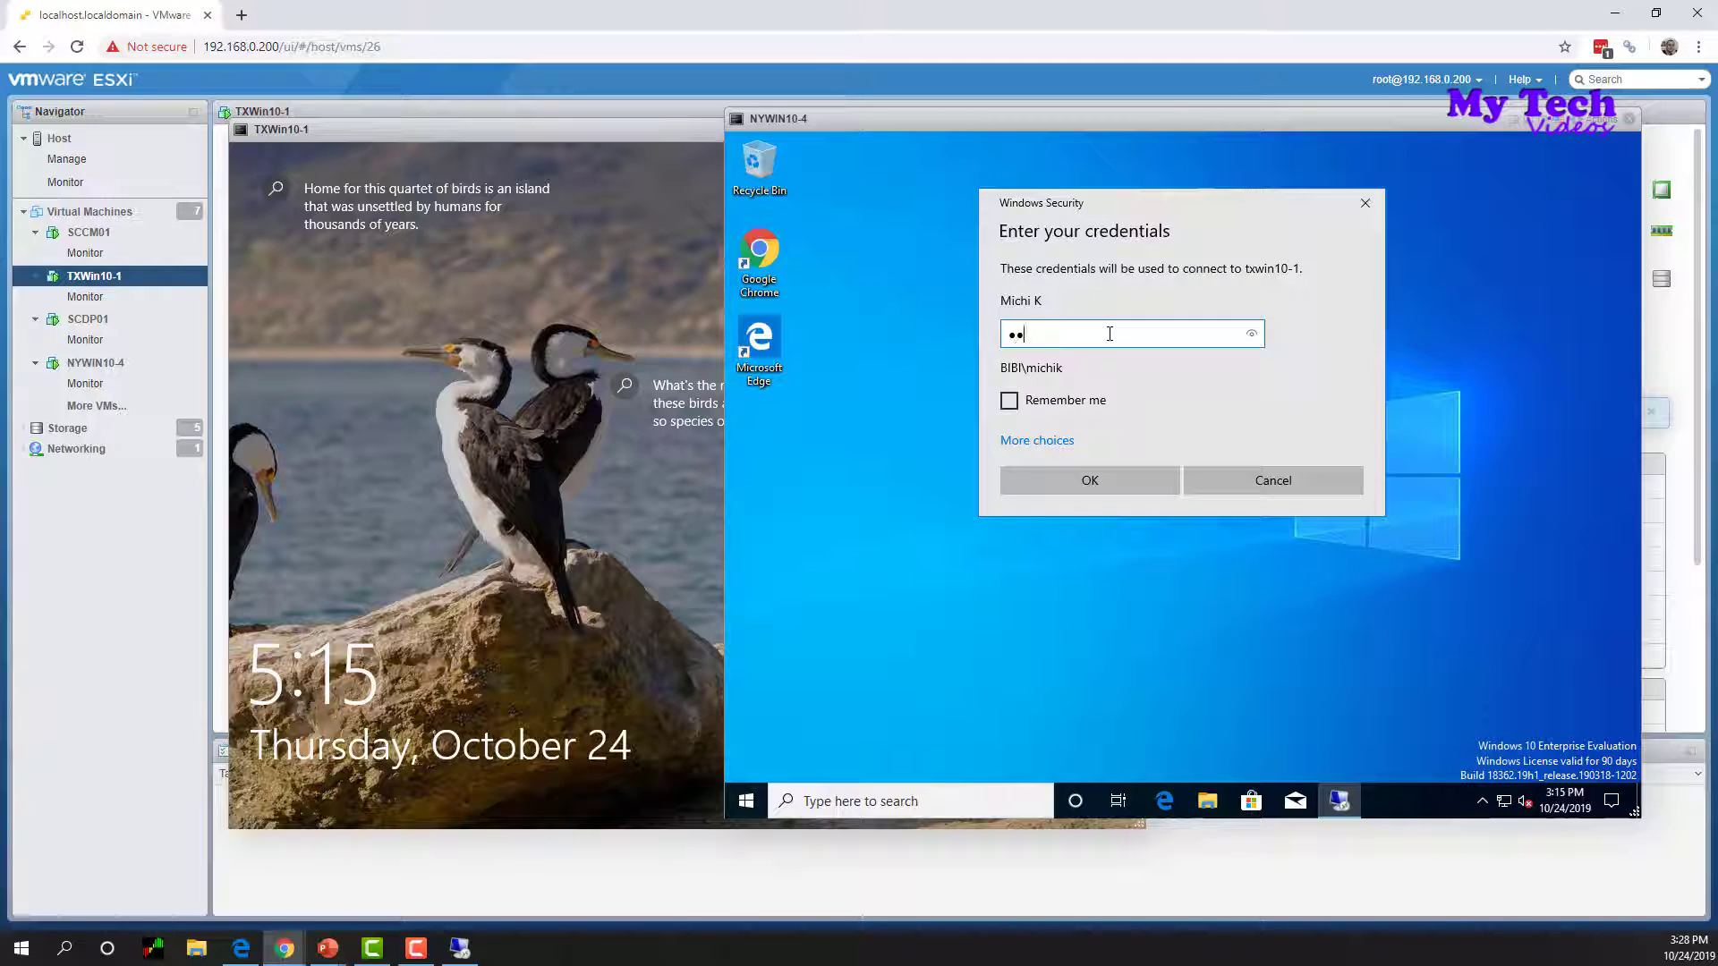
{"action": "key", "text": "Return"}
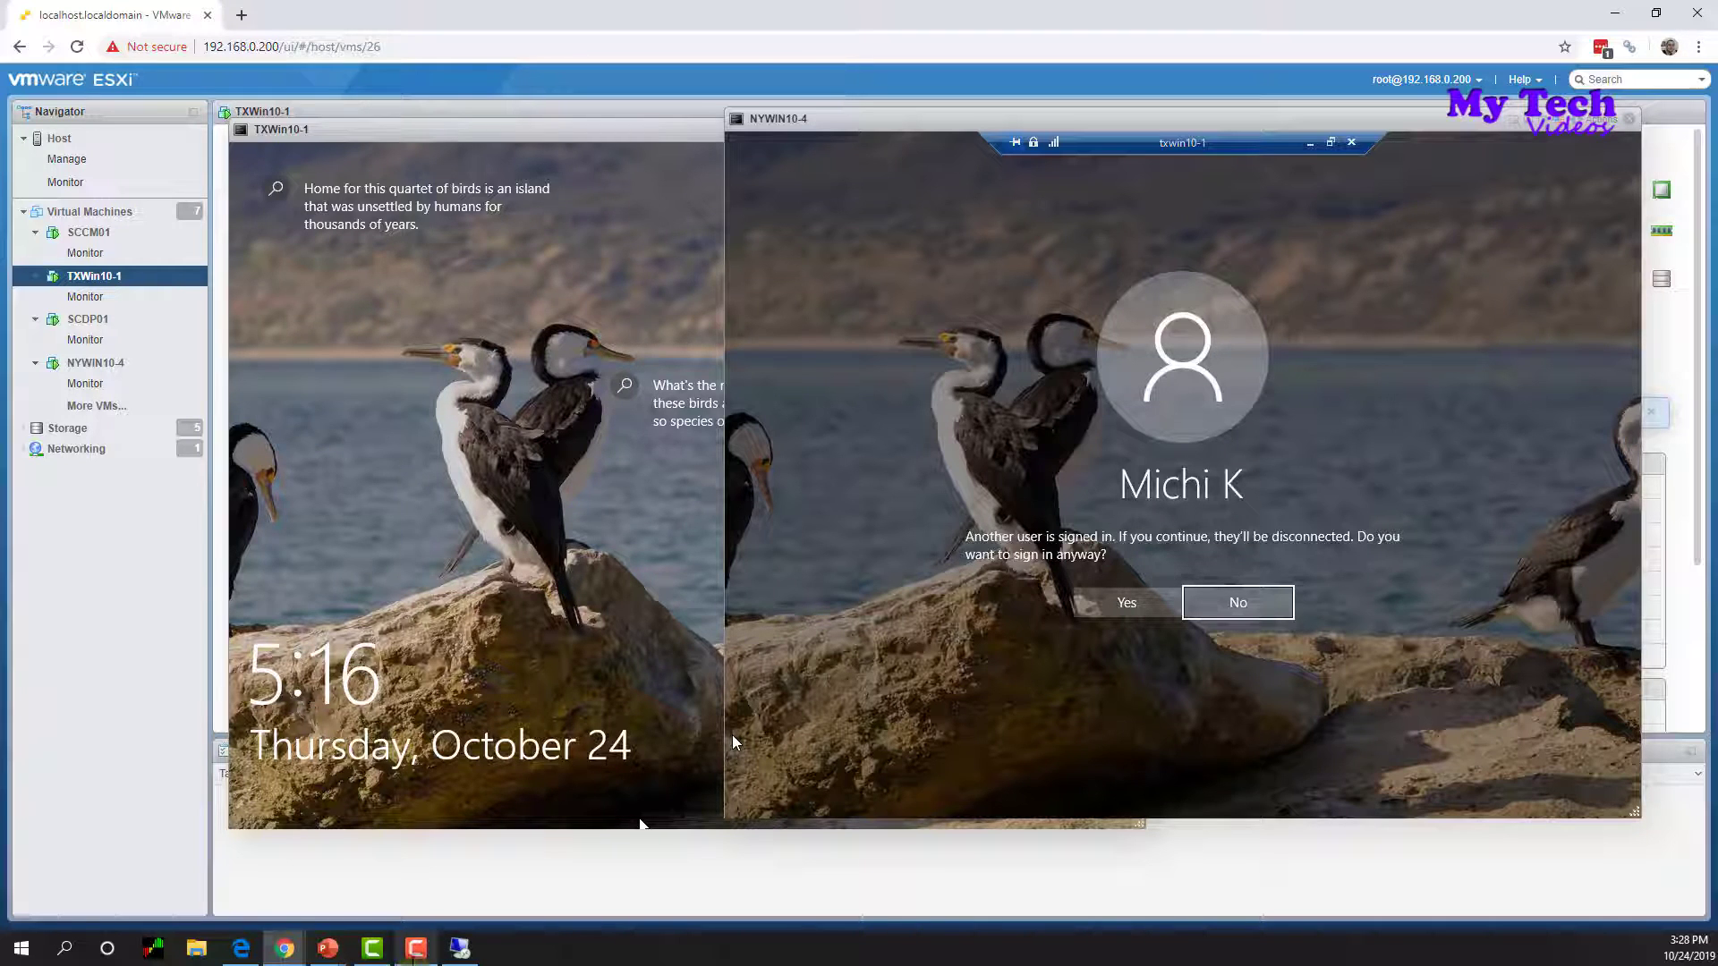
Step: Minimize Chrome and the dc01 session and advance the slideshow to the next slide
{"action": "left_click", "coordinate": [1622, 15]}
{"action": "left_click", "coordinate": [1040, 12]}
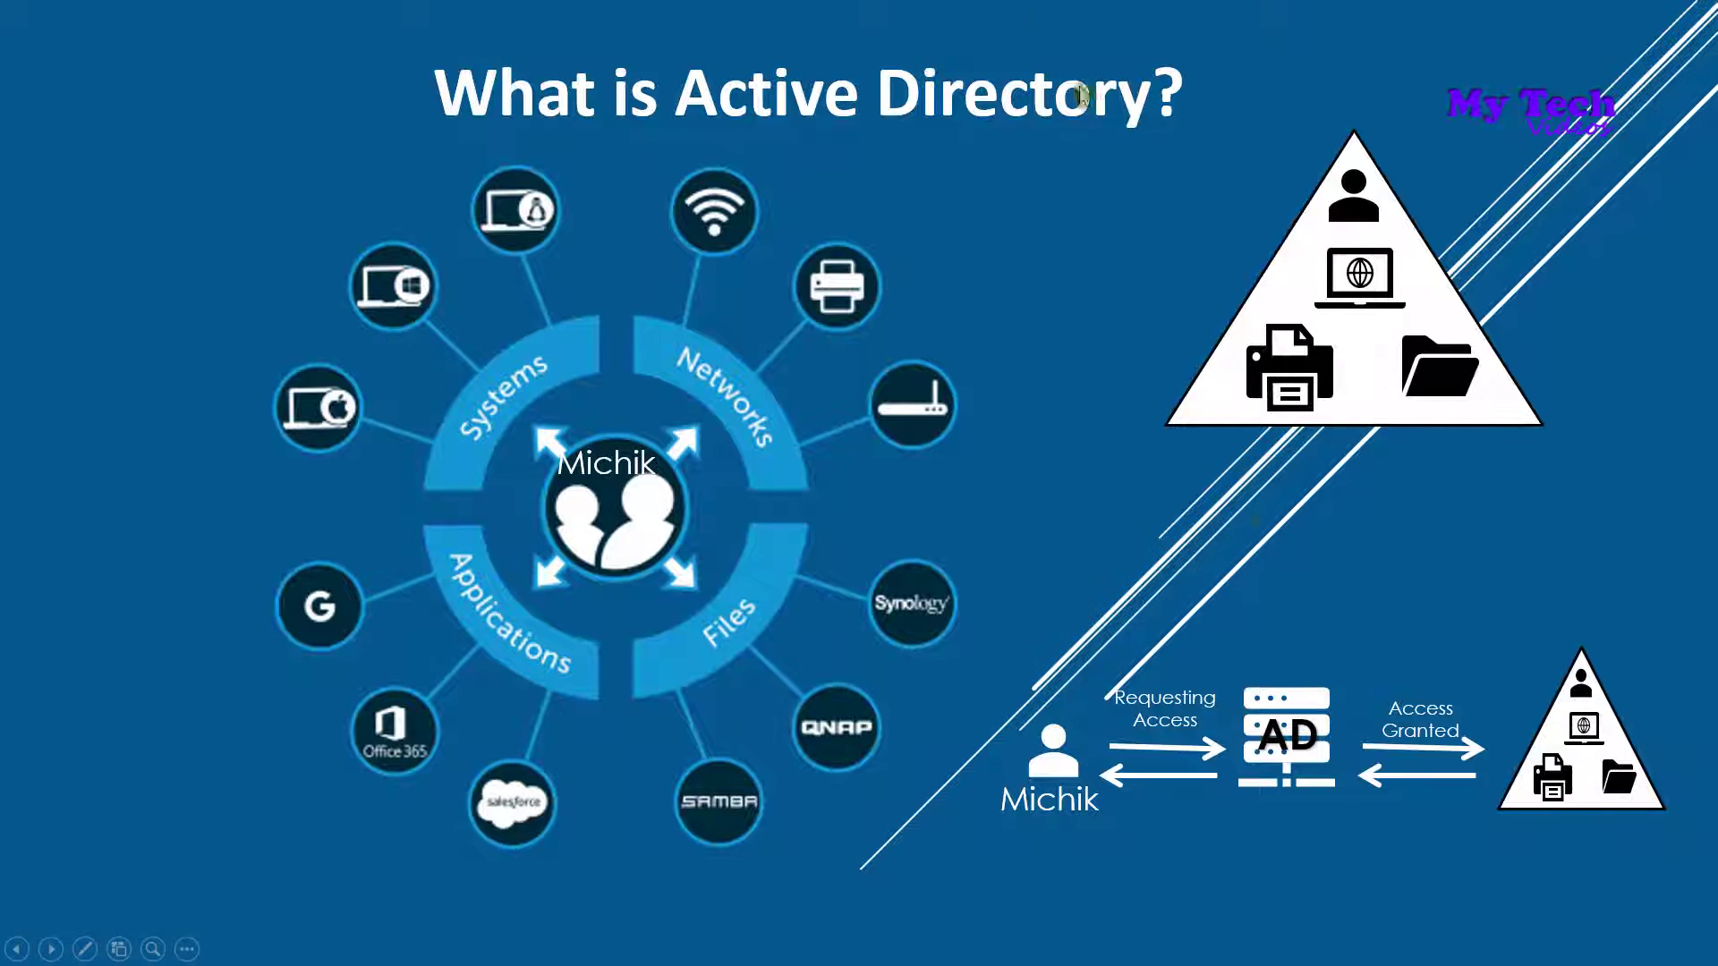
{"action": "left_click", "coordinate": [1194, 519]}
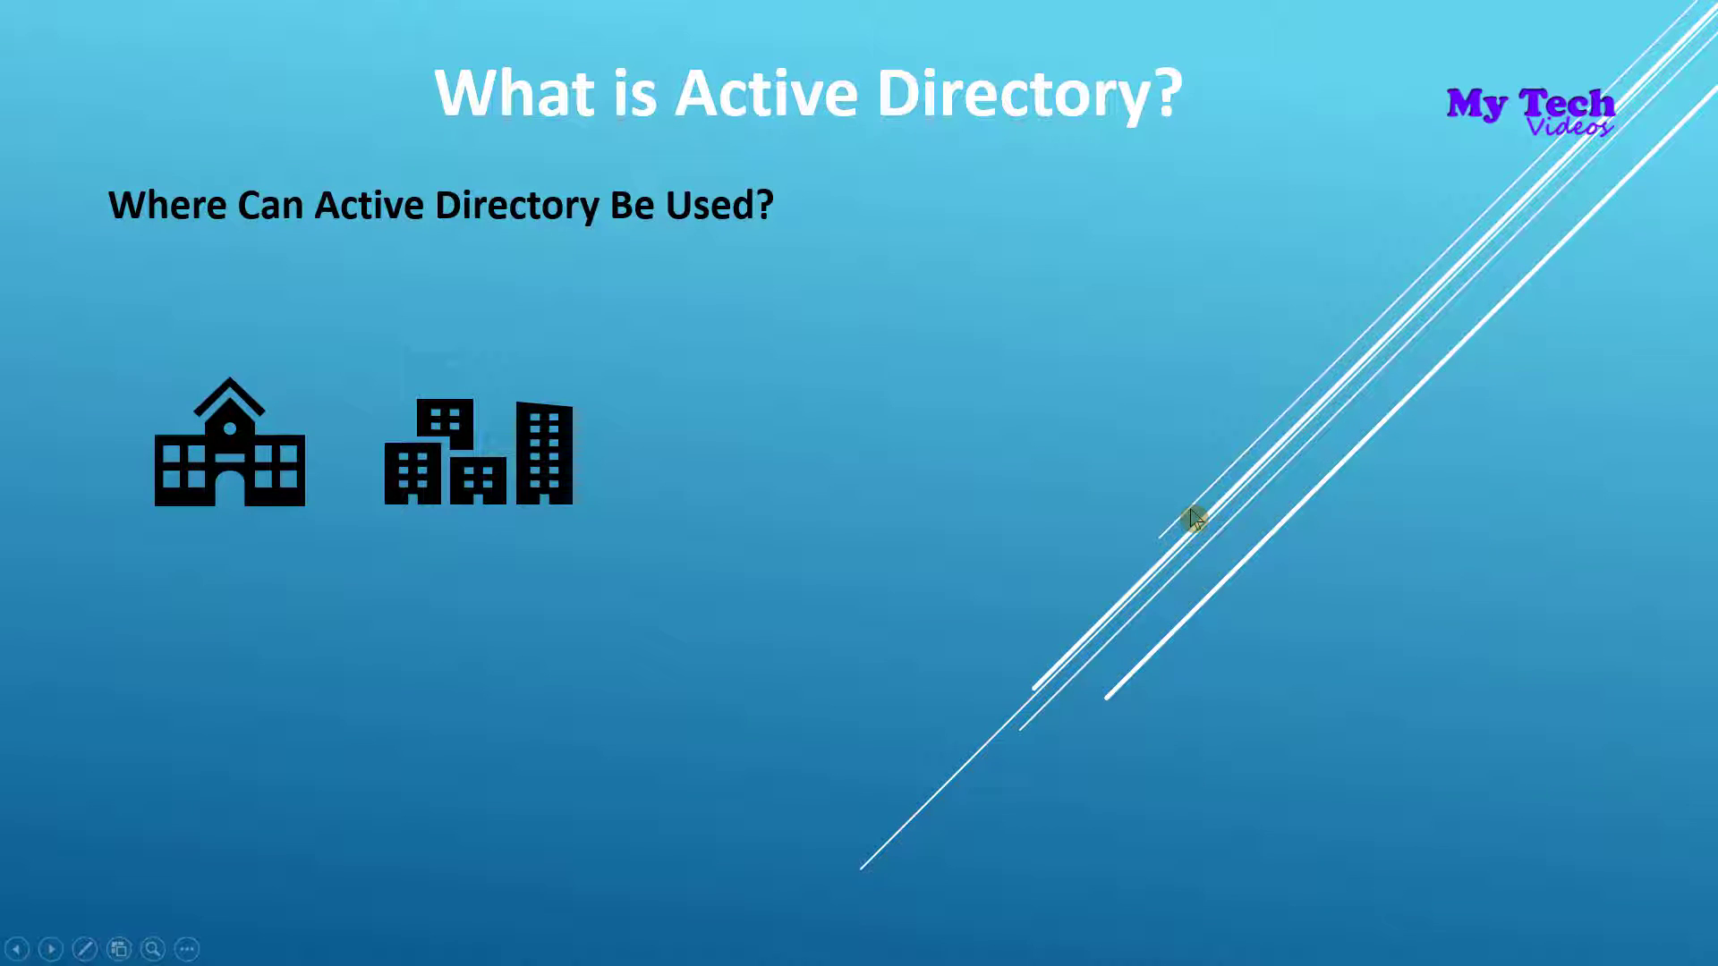